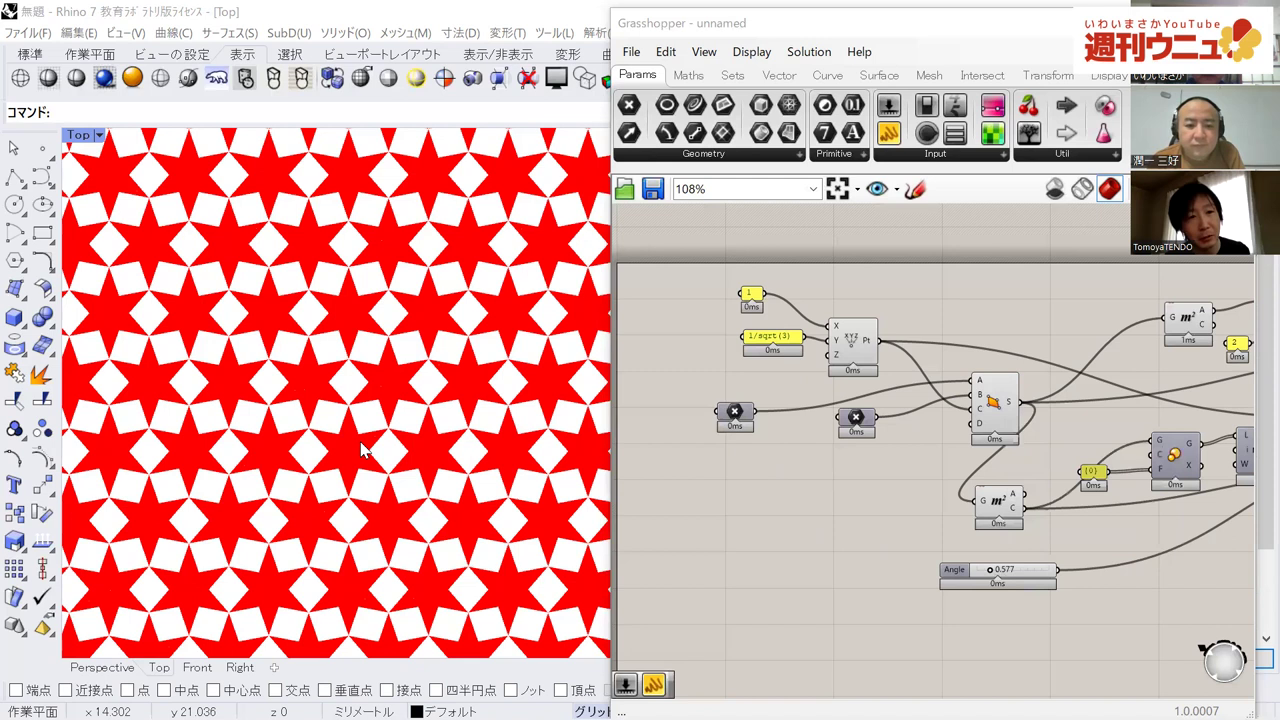
Examine the tiled star pattern and its node graph from the starting points through to the array components and back.
{"action": "scroll", "coordinate": [362, 450], "scroll_direction": "down", "scroll_amount": 3}
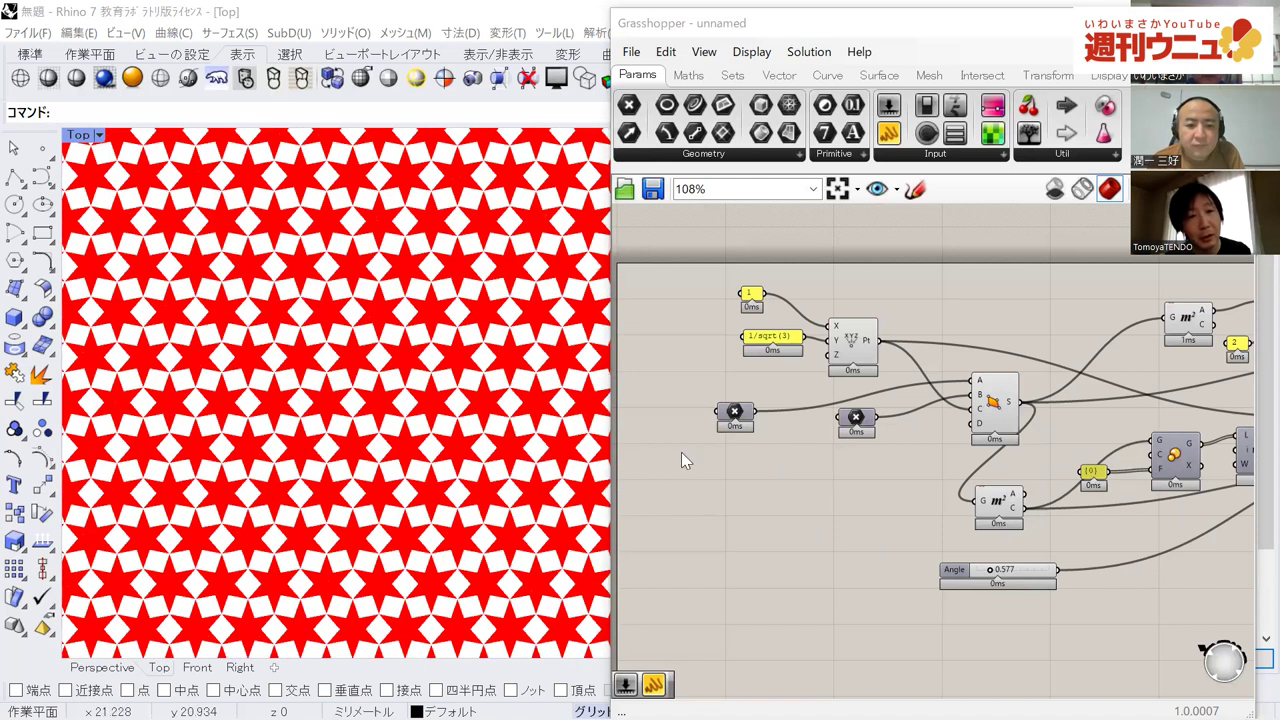
{"action": "right_click", "coordinate": [819, 428]}
{"action": "right_click_drag", "start_coordinate": [950, 556], "coordinate": [698, 577]}
{"action": "right_click_drag", "start_coordinate": [1149, 574], "coordinate": [809, 554]}
{"action": "right_click_drag", "start_coordinate": [1045, 594], "coordinate": [915, 494]}
{"action": "right_click_drag", "start_coordinate": [1041, 509], "coordinate": [970, 465]}
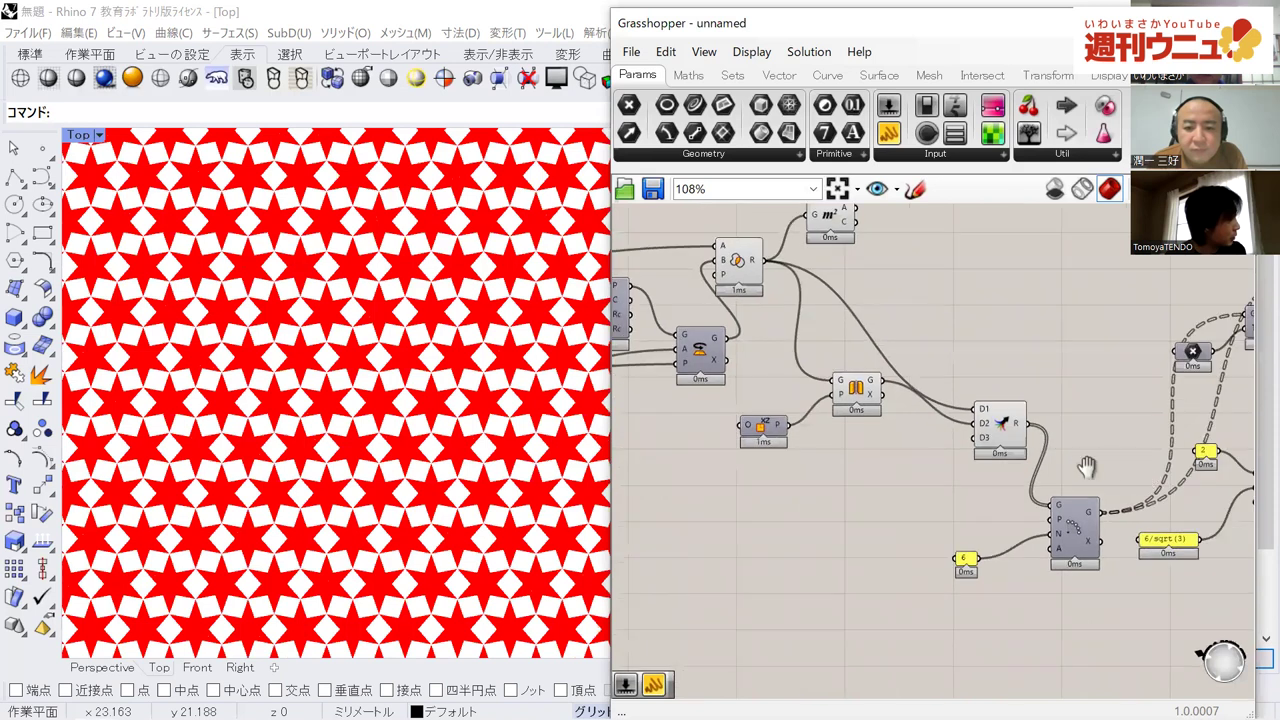
{"action": "right_click_drag", "start_coordinate": [1108, 460], "coordinate": [950, 475]}
{"action": "right_click_drag", "start_coordinate": [1120, 401], "coordinate": [945, 392]}
{"action": "right_click_drag", "start_coordinate": [1144, 381], "coordinate": [1204, 339]}
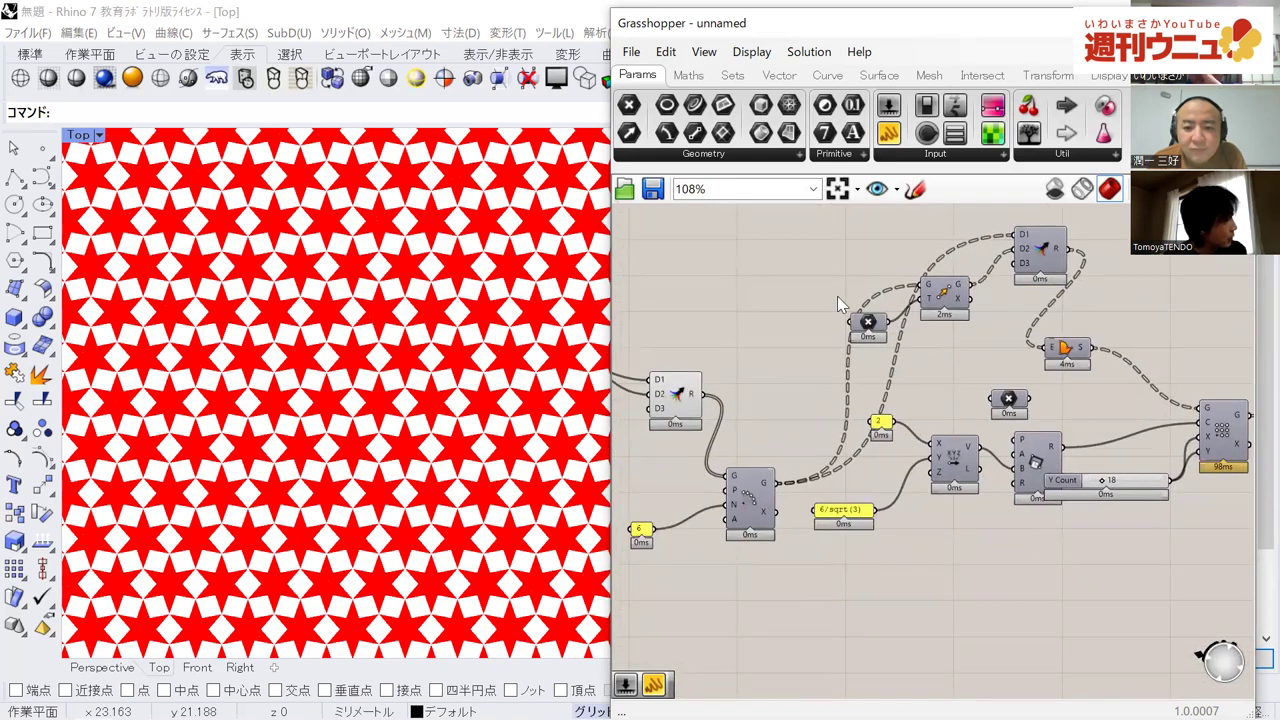
{"action": "right_click_drag", "start_coordinate": [699, 225], "coordinate": [966, 330]}
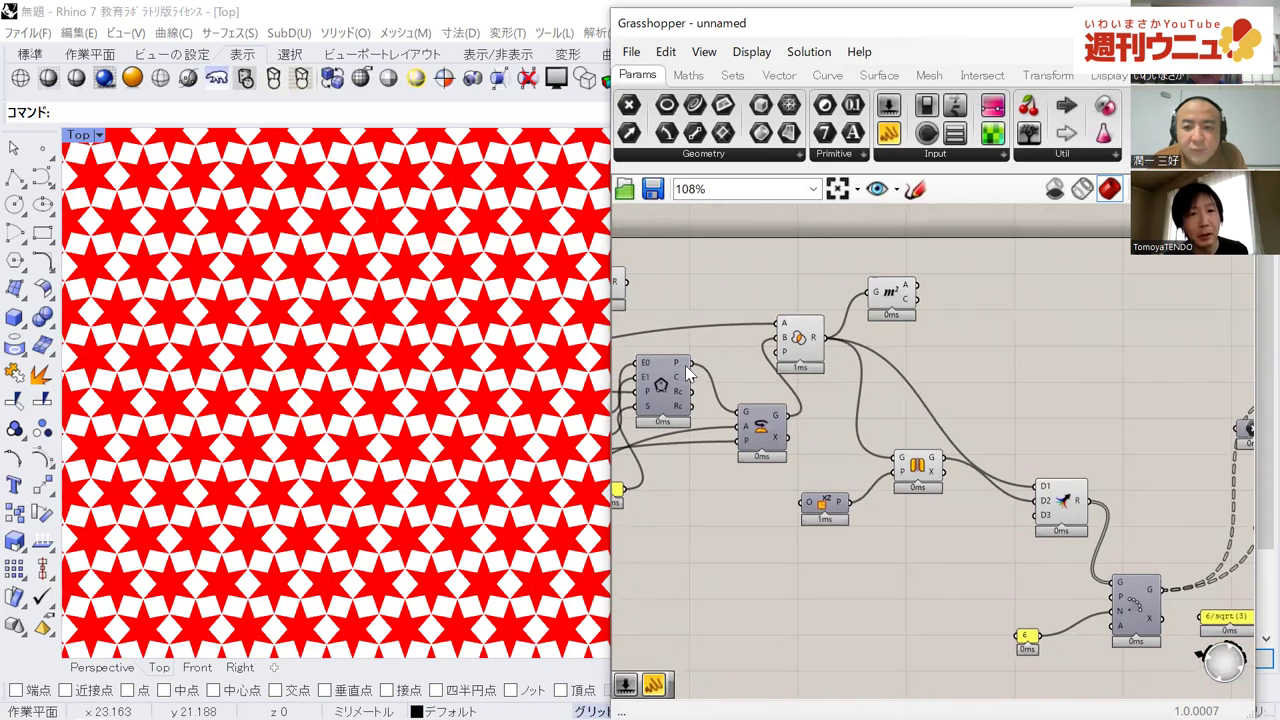
{"action": "right_click_drag", "start_coordinate": [696, 279], "coordinate": [905, 302]}
{"action": "right_click_drag", "start_coordinate": [757, 531], "coordinate": [1084, 533]}
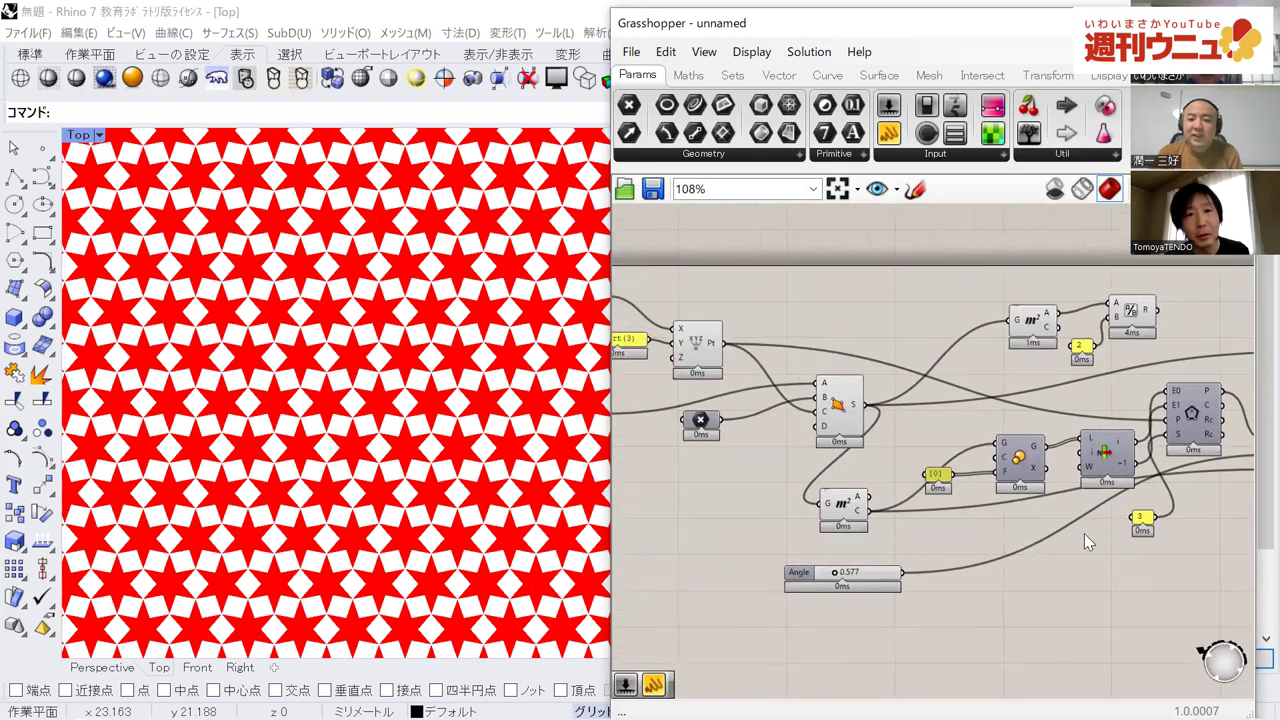
{"action": "right_click_drag", "start_coordinate": [688, 462], "coordinate": [877, 500]}
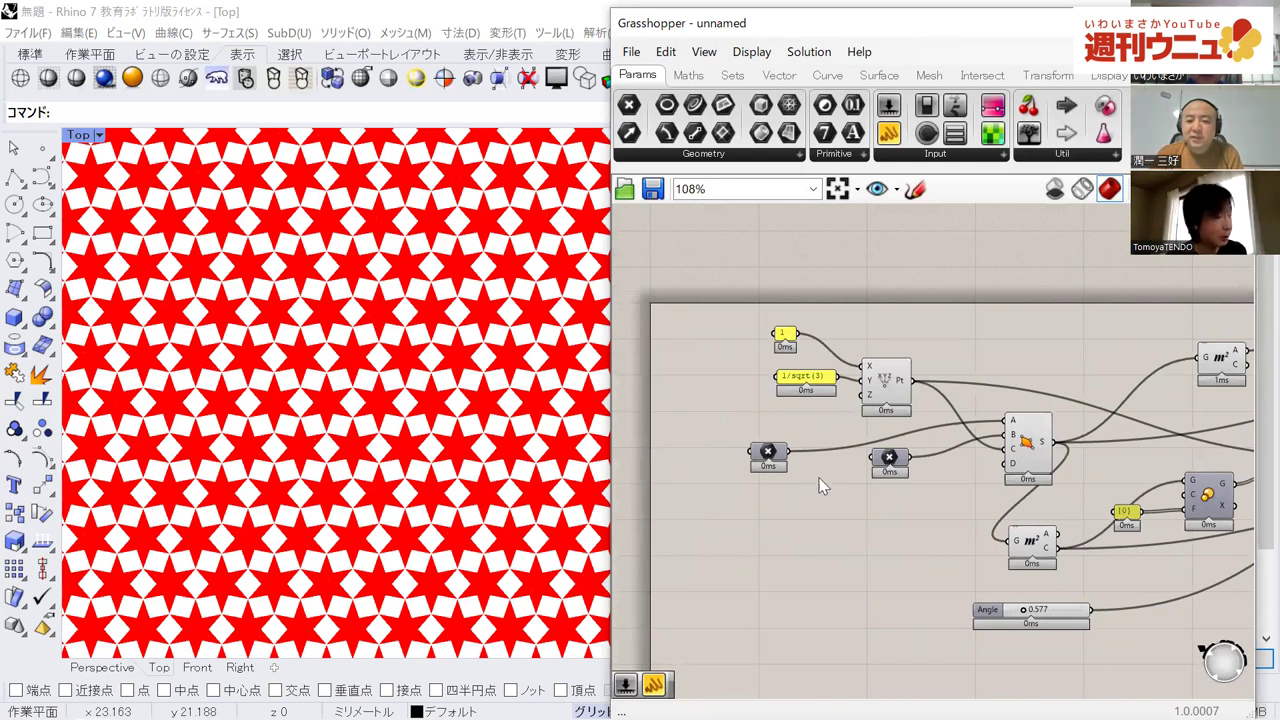
{"action": "right_click_drag", "start_coordinate": [800, 505], "coordinate": [765, 498]}
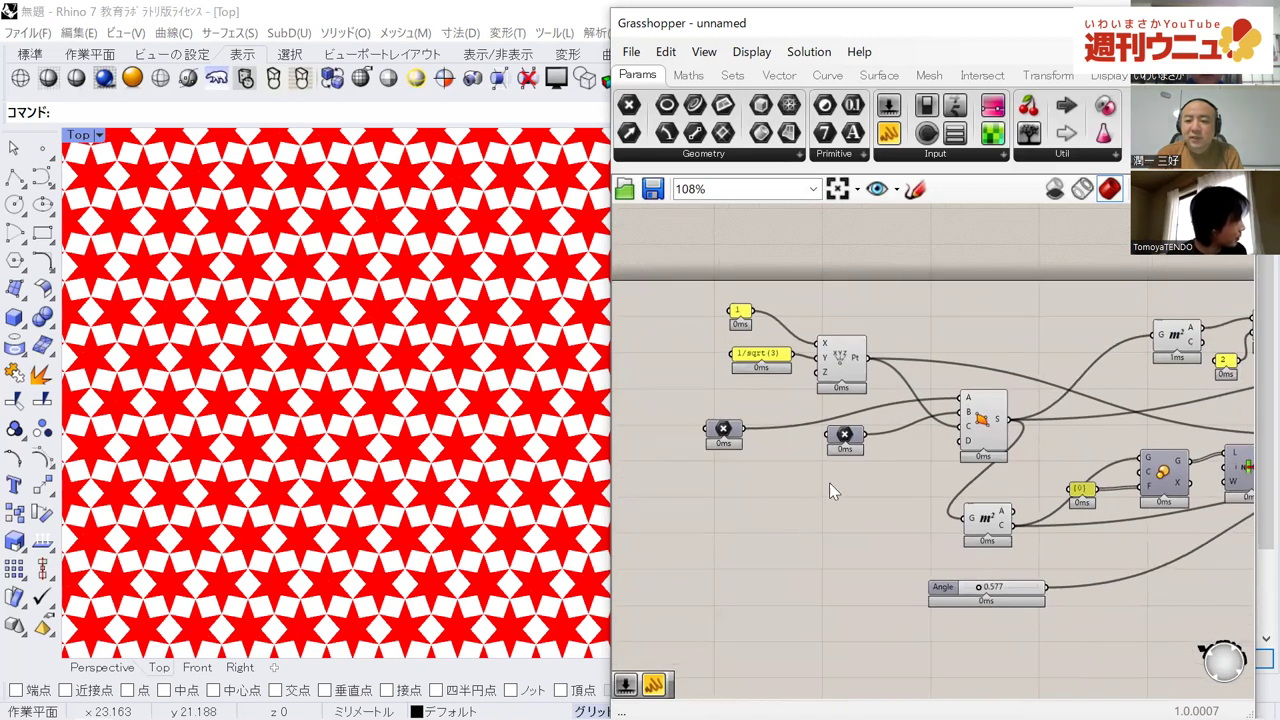
Set the Angle slider to 0.055 and inspect the whole tiled pattern.
{"action": "mouse_move", "coordinate": [968, 421]}
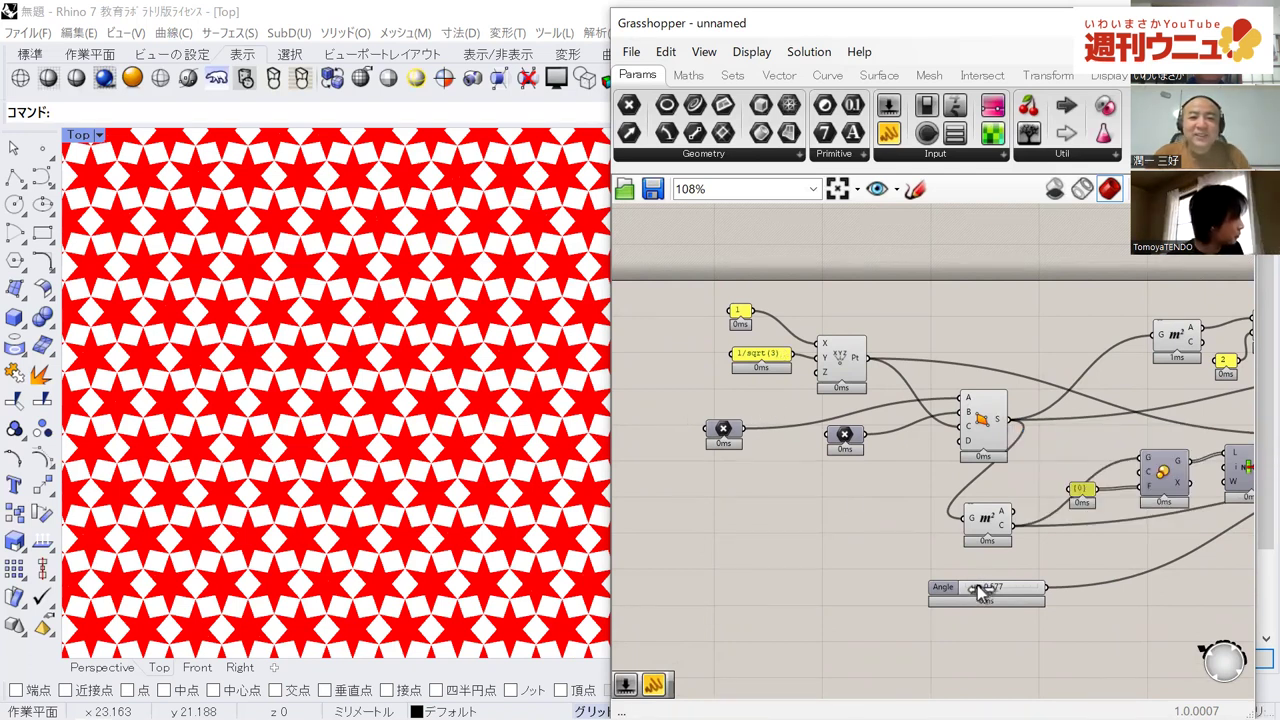
{"action": "mouse_move", "coordinate": [980, 592]}
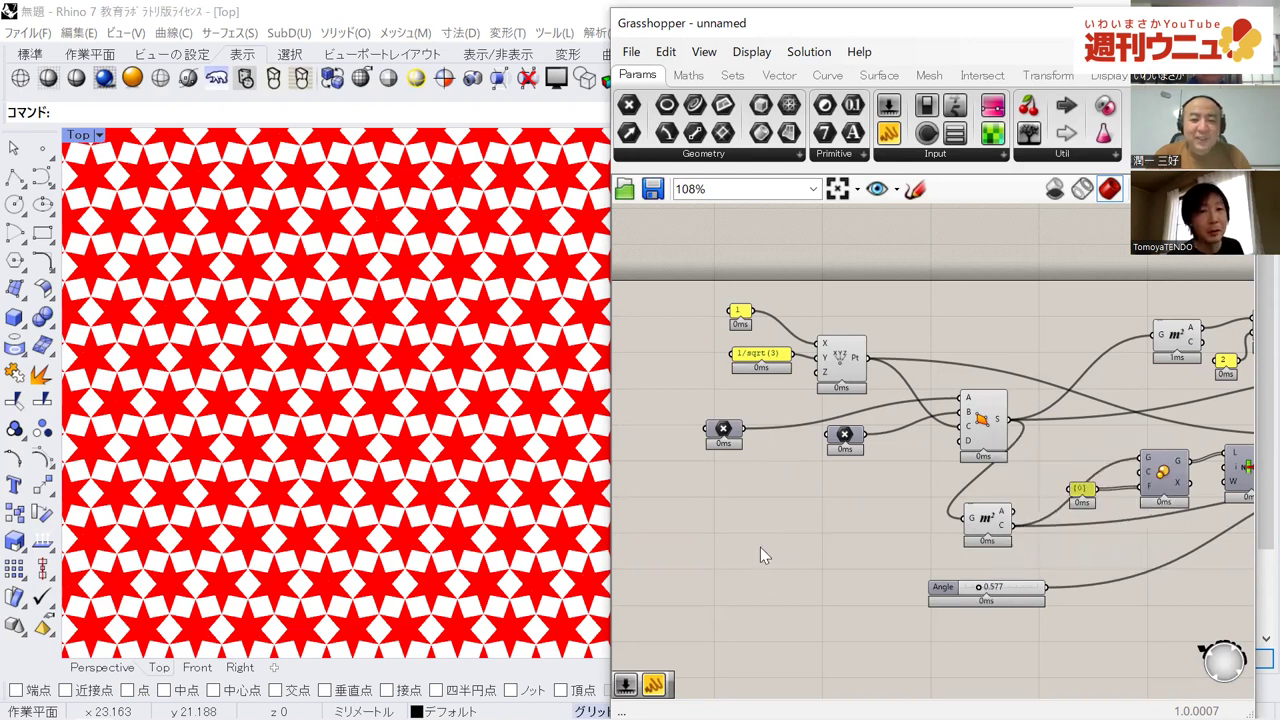
{"action": "mouse_move", "coordinate": [987, 546]}
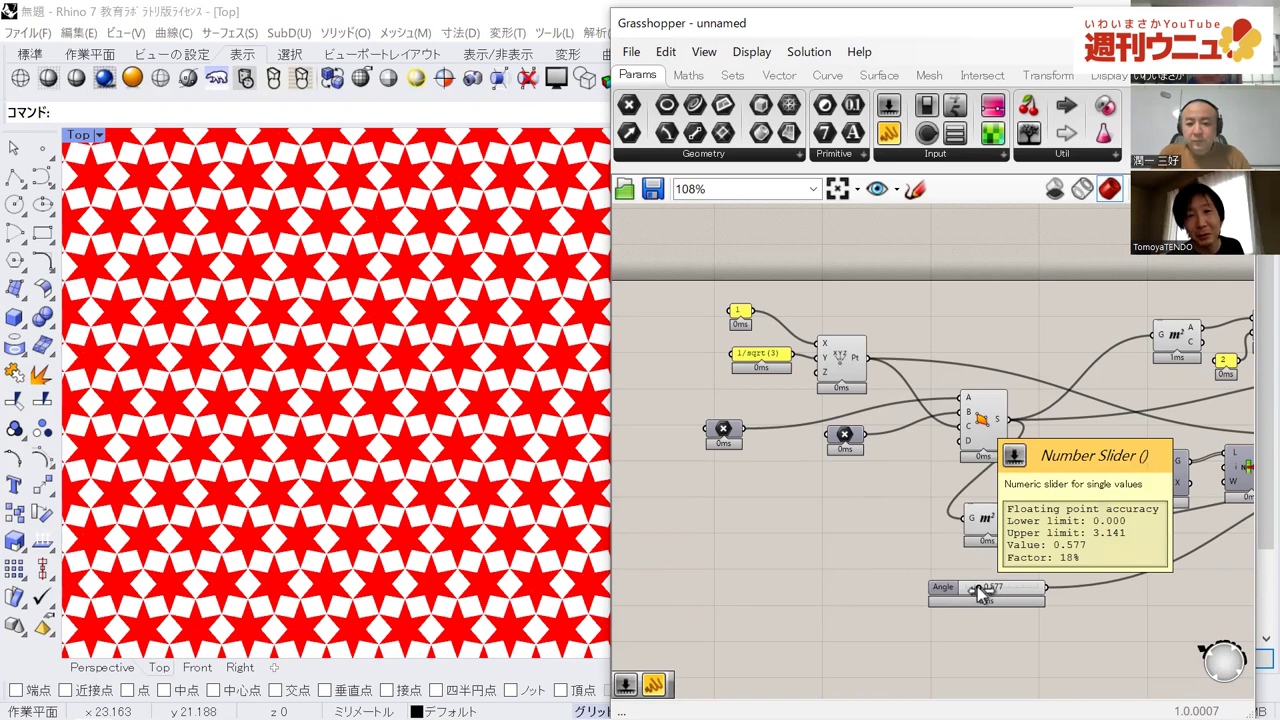
{"action": "mouse_move", "coordinate": [979, 589]}
{"action": "left_mouse_down"}
{"action": "mouse_move", "coordinate": [1015, 590]}
{"action": "mouse_move", "coordinate": [967, 587]}
{"action": "left_mouse_up"}
{"action": "scroll", "coordinate": [1066, 556], "scroll_direction": "down", "scroll_amount": 3}
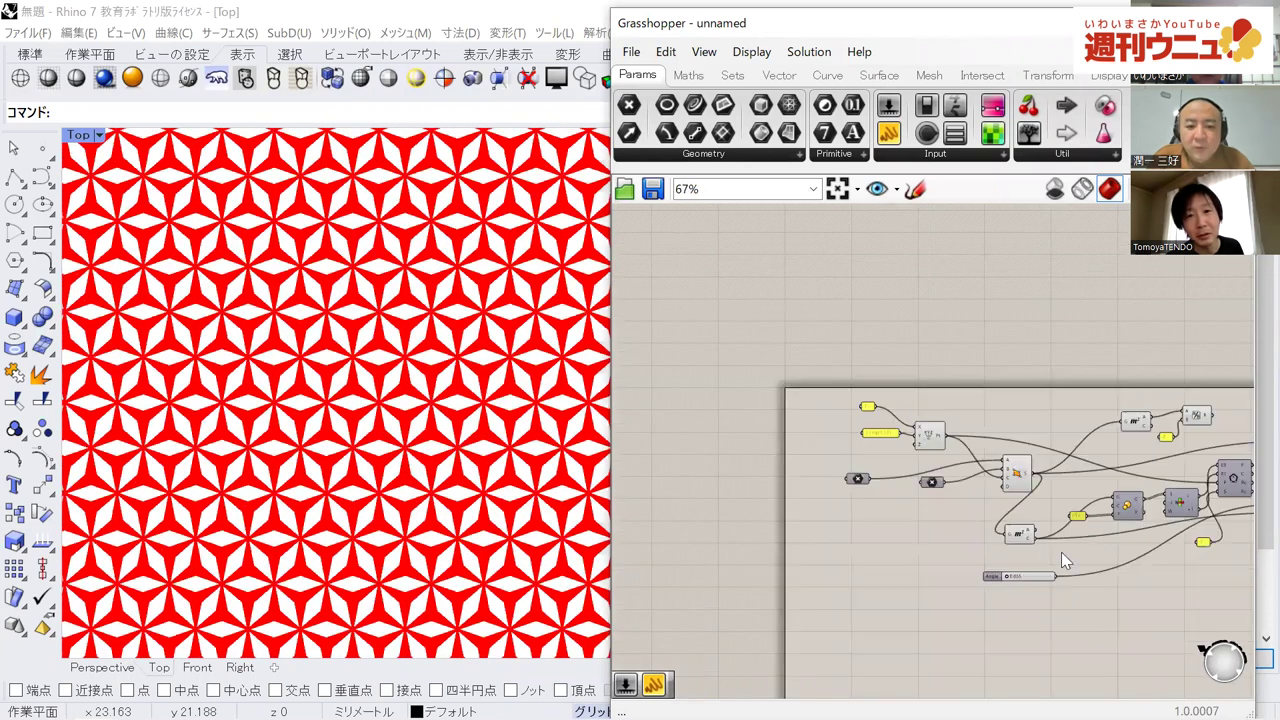
{"action": "scroll", "coordinate": [418, 355], "scroll_direction": "down", "scroll_amount": 2}
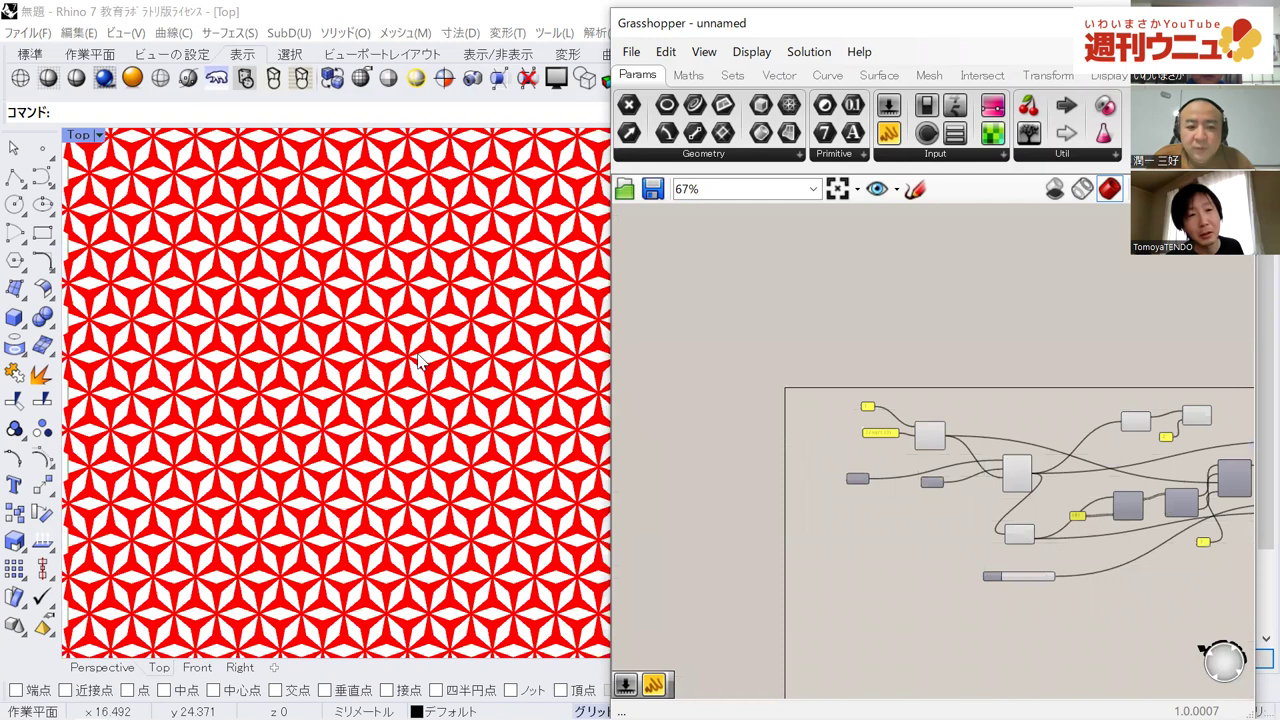
{"action": "scroll", "coordinate": [410, 364], "scroll_direction": "down", "scroll_amount": 3}
{"action": "right_click_drag", "start_coordinate": [413, 376], "coordinate": [354, 367]}
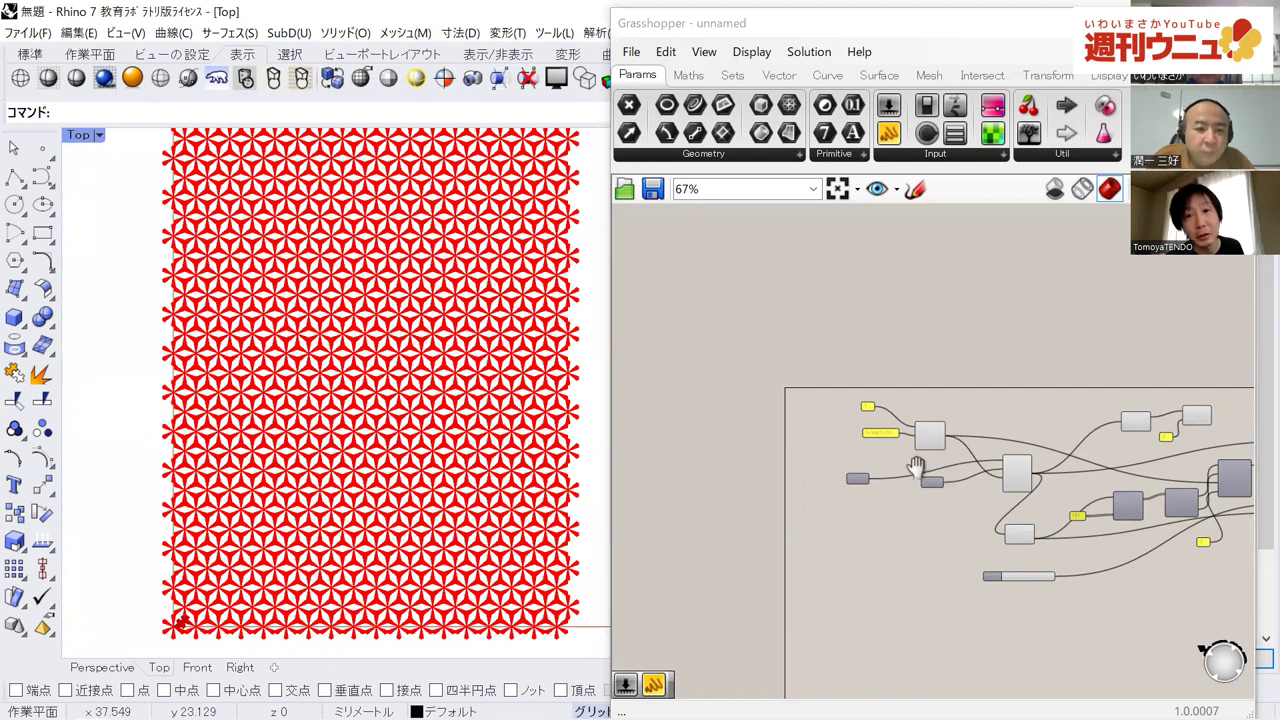
Reduce the Y Count slider feeding the array to 8.
{"action": "right_click_drag", "start_coordinate": [916, 466], "coordinate": [760, 441]}
{"action": "right_click_drag", "start_coordinate": [1160, 492], "coordinate": [917, 482]}
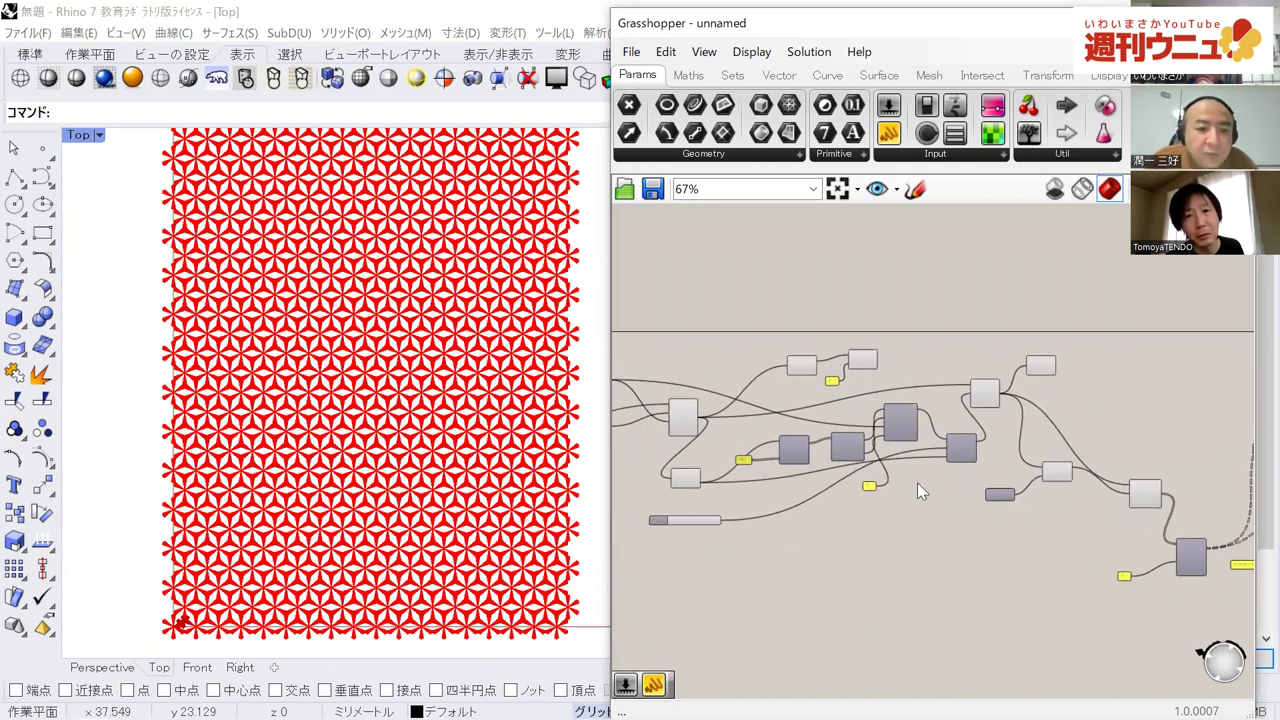
{"action": "right_click_drag", "start_coordinate": [1049, 546], "coordinate": [653, 485]}
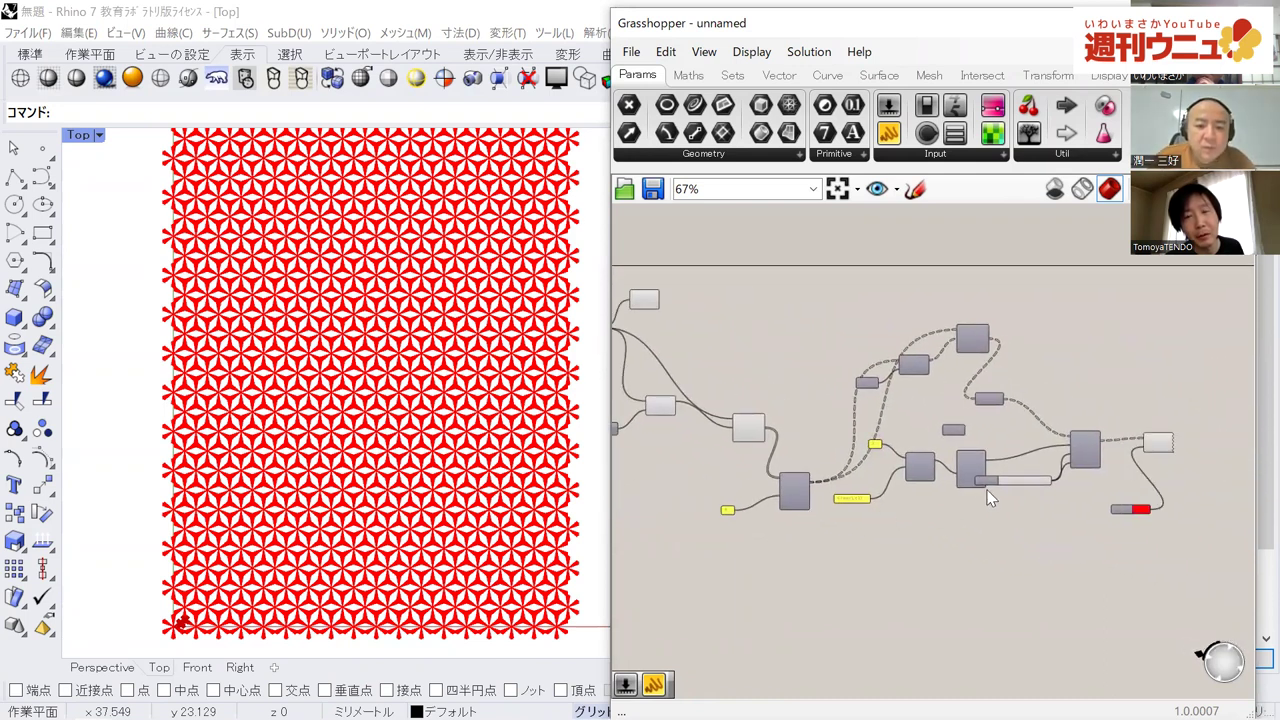
{"action": "scroll", "coordinate": [1040, 480], "scroll_direction": "up", "scroll_amount": 8}
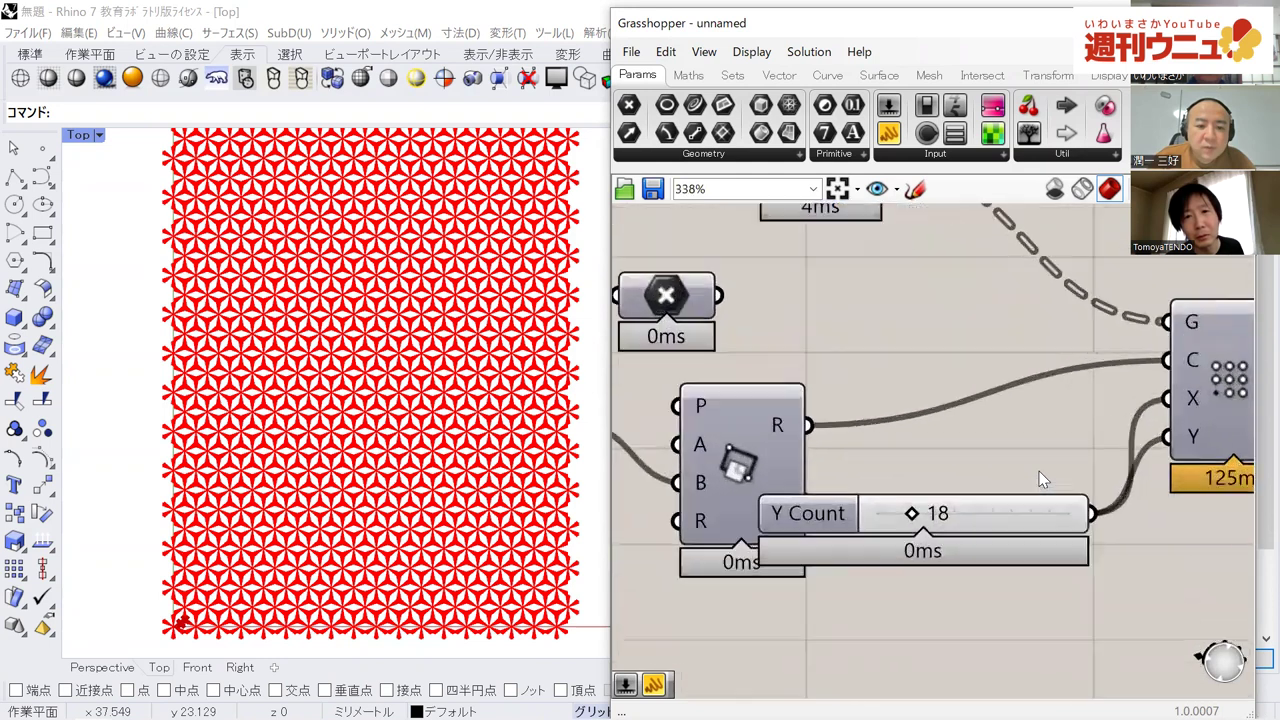
{"action": "scroll", "coordinate": [1040, 480], "scroll_direction": "up", "scroll_amount": 2}
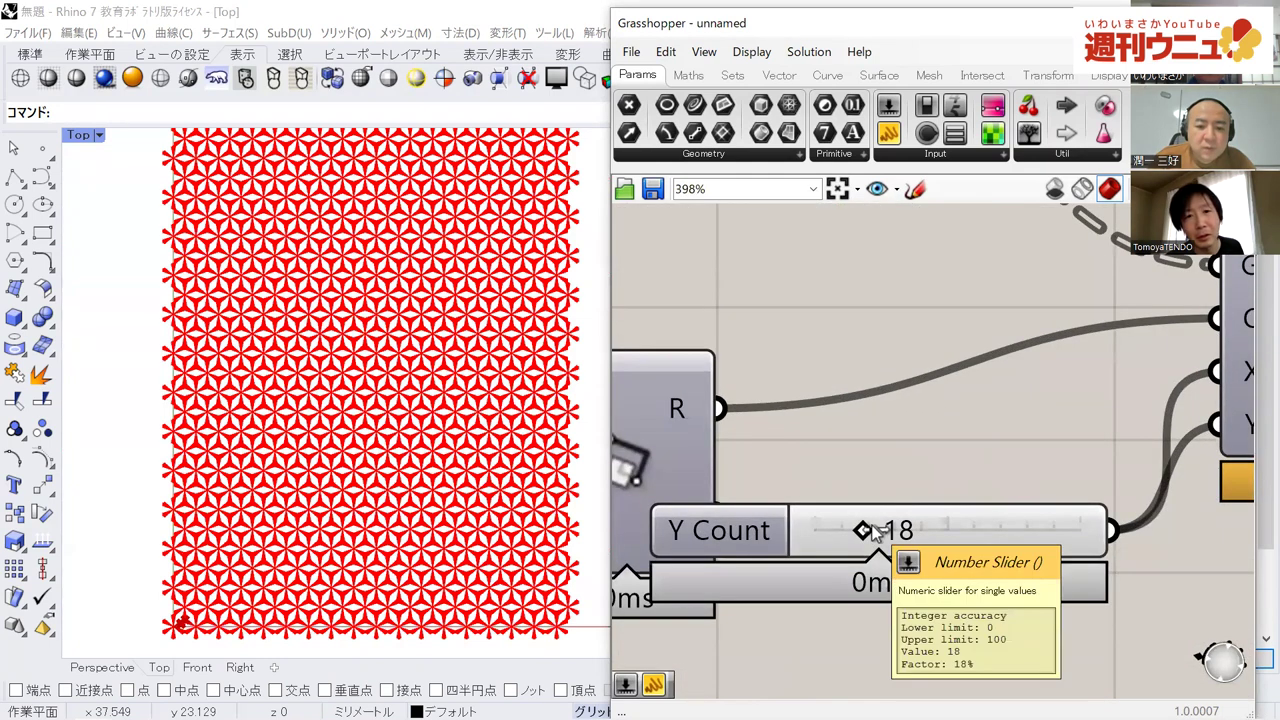
{"action": "mouse_move", "coordinate": [875, 532]}
{"action": "left_mouse_down"}
{"action": "mouse_move", "coordinate": [834, 528]}
{"action": "mouse_move", "coordinate": [854, 527]}
{"action": "left_mouse_up"}
{"action": "right_click_drag", "start_coordinate": [422, 480], "coordinate": [540, 432]}
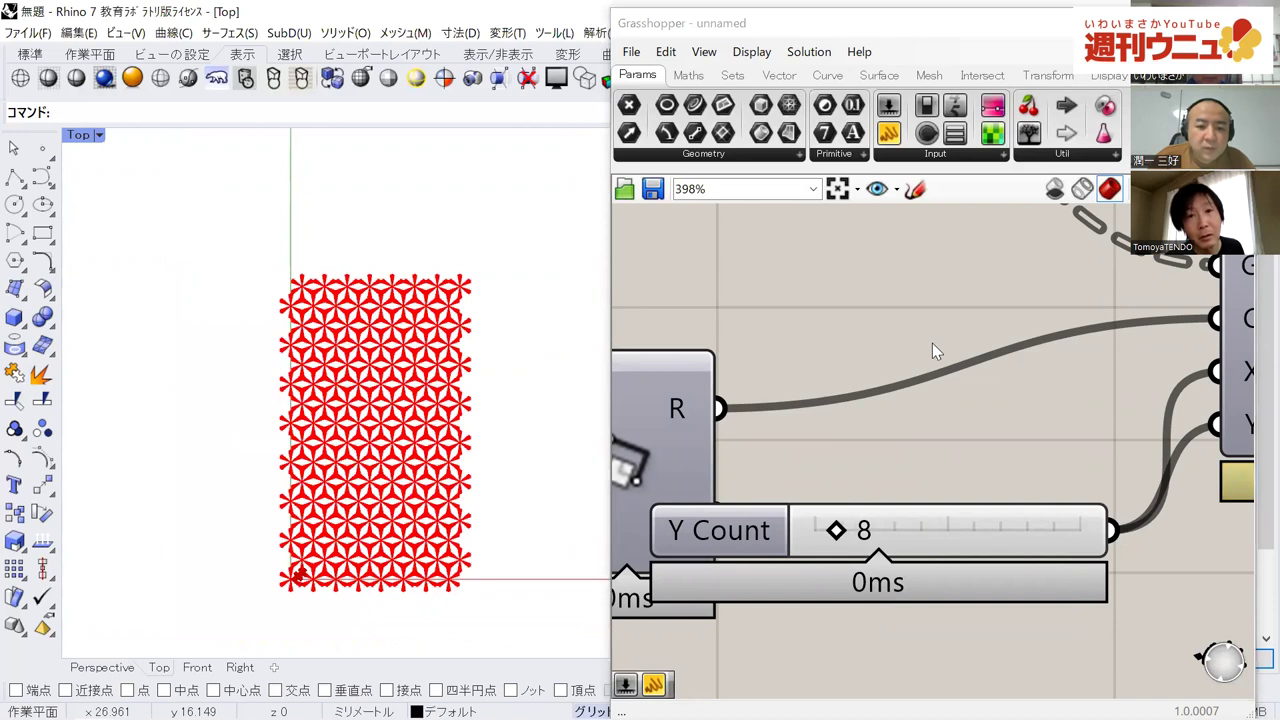
Set the Angle slider to its maximum value of 3.141.
{"action": "right_click_drag", "start_coordinate": [932, 343], "coordinate": [1190, 318]}
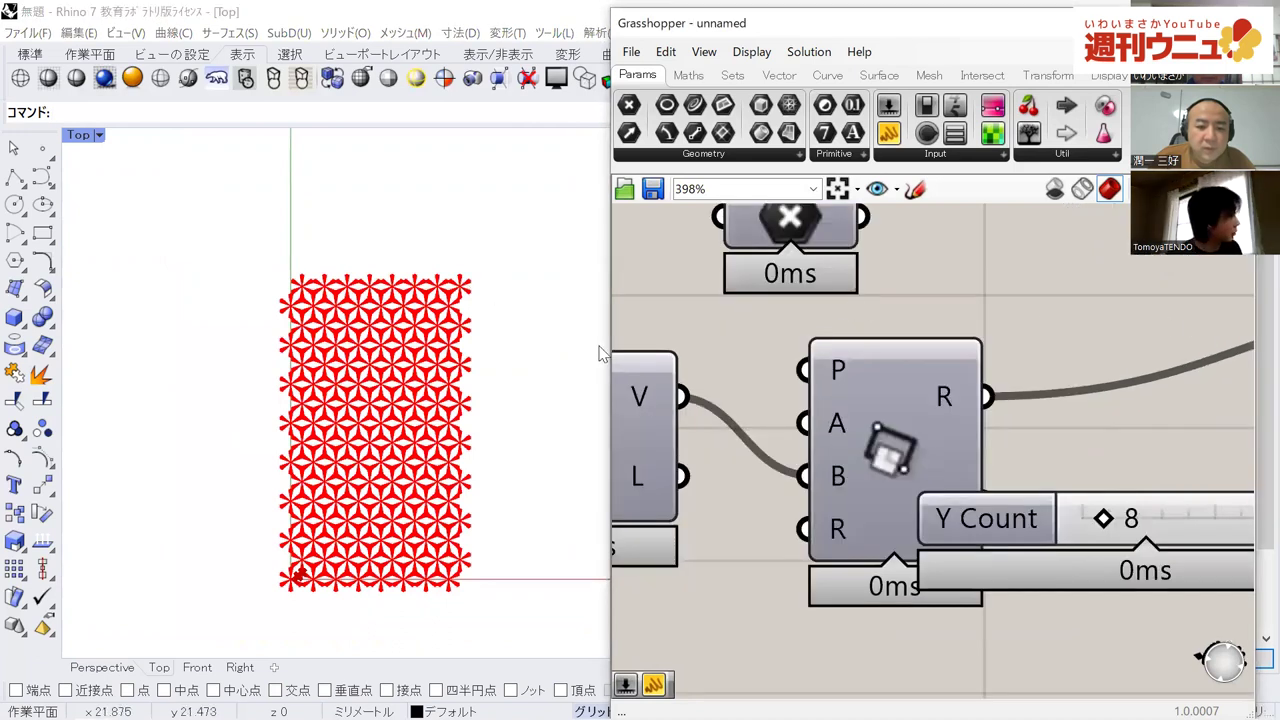
{"action": "right_click", "coordinate": [660, 295]}
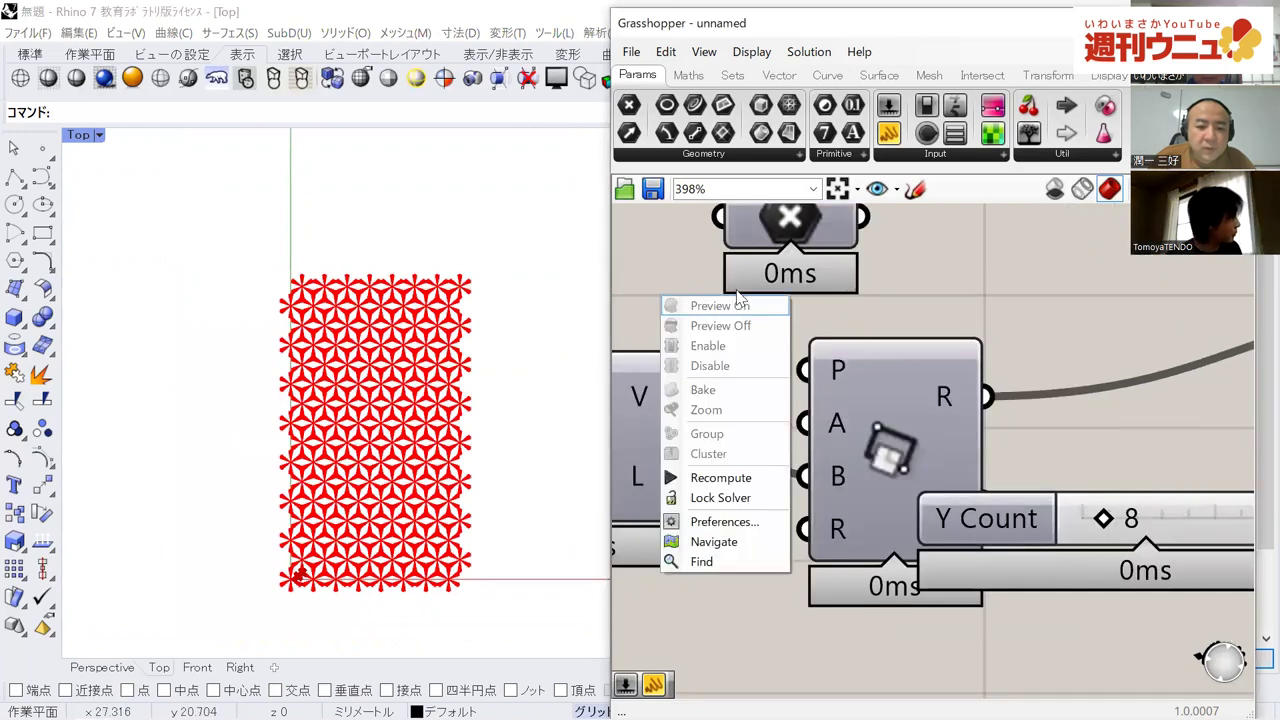
{"action": "left_click", "coordinate": [1028, 308]}
{"action": "scroll", "coordinate": [1028, 308], "scroll_direction": "down", "scroll_amount": 5}
{"action": "right_click_drag", "start_coordinate": [1028, 308], "coordinate": [1254, 301]}
{"action": "mouse_move", "coordinate": [620, 299]}
{"action": "right_mouse_down"}
{"action": "mouse_move", "coordinate": [760, 284]}
{"action": "mouse_move", "coordinate": [886, 303]}
{"action": "mouse_move", "coordinate": [1225, 313]}
{"action": "mouse_move", "coordinate": [791, 333]}
{"action": "mouse_move", "coordinate": [800, 363]}
{"action": "mouse_move", "coordinate": [1023, 451]}
{"action": "mouse_move", "coordinate": [1204, 477]}
{"action": "mouse_move", "coordinate": [1165, 484]}
{"action": "right_mouse_up"}
{"action": "right_click_drag", "start_coordinate": [856, 485], "coordinate": [1119, 481]}
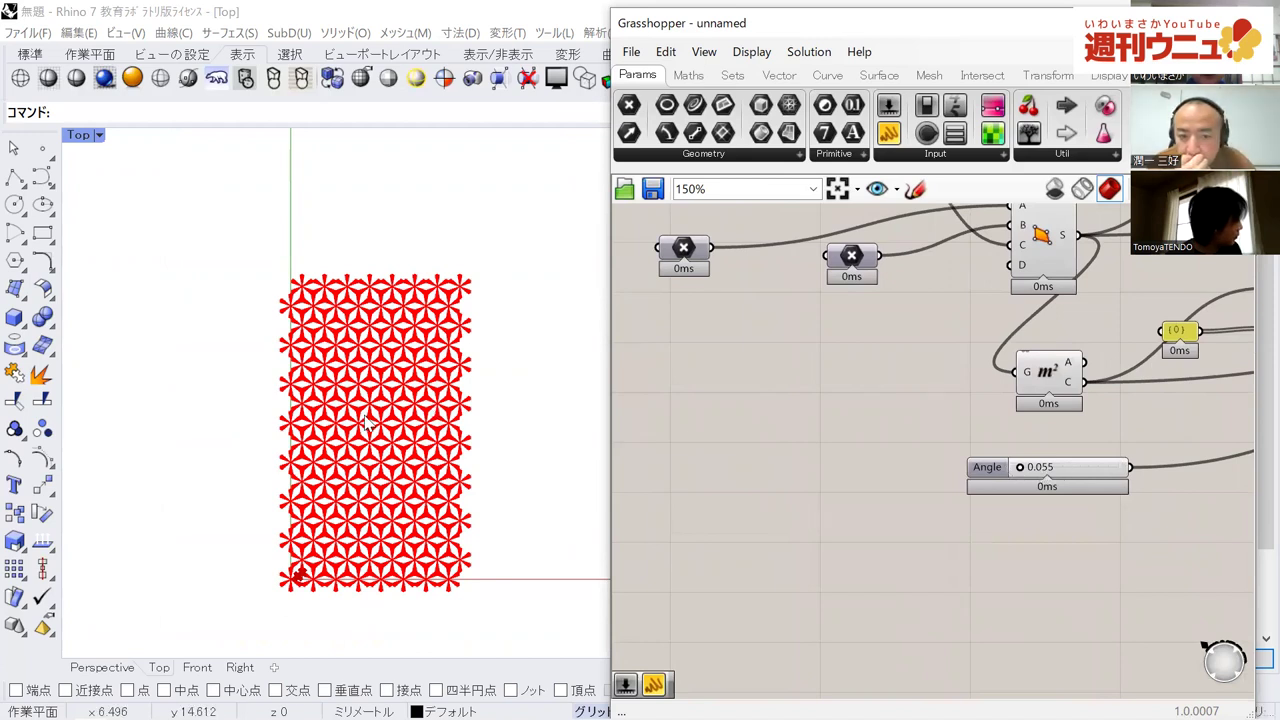
{"action": "scroll", "coordinate": [368, 423], "scroll_direction": "up", "scroll_amount": 1}
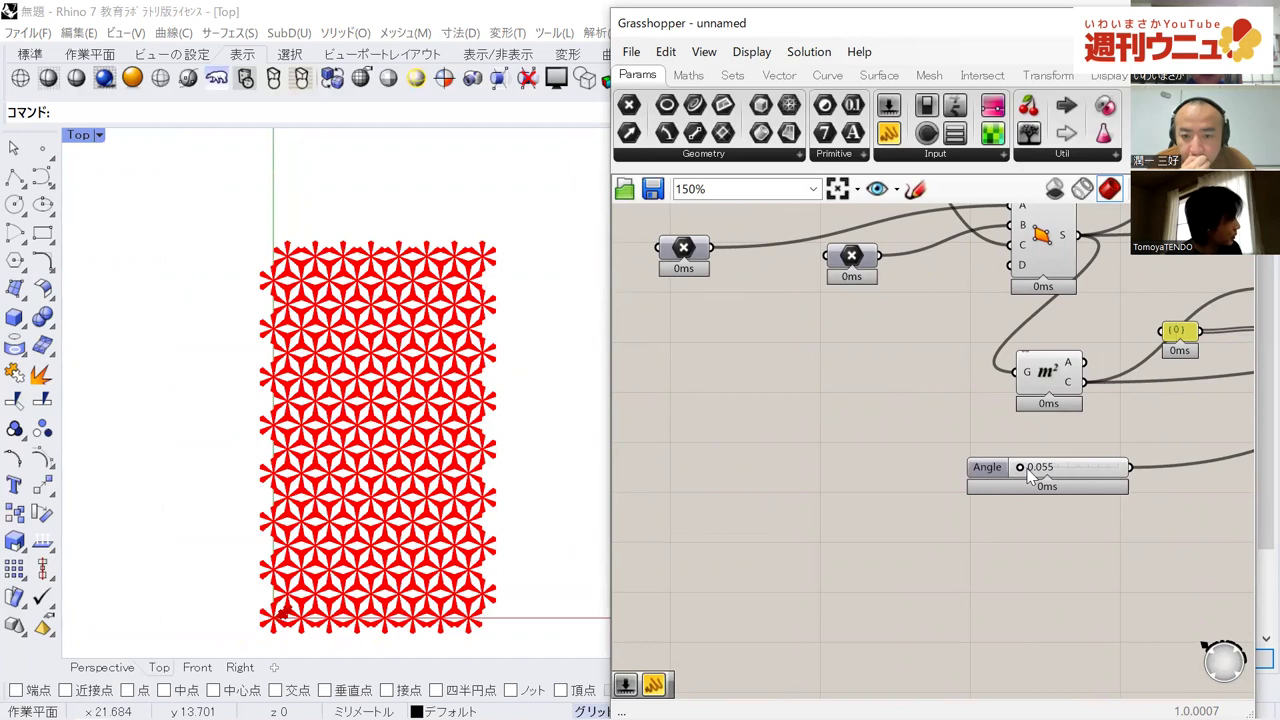
{"action": "left_click_drag", "start_coordinate": [1021, 469], "coordinate": [1066, 474]}
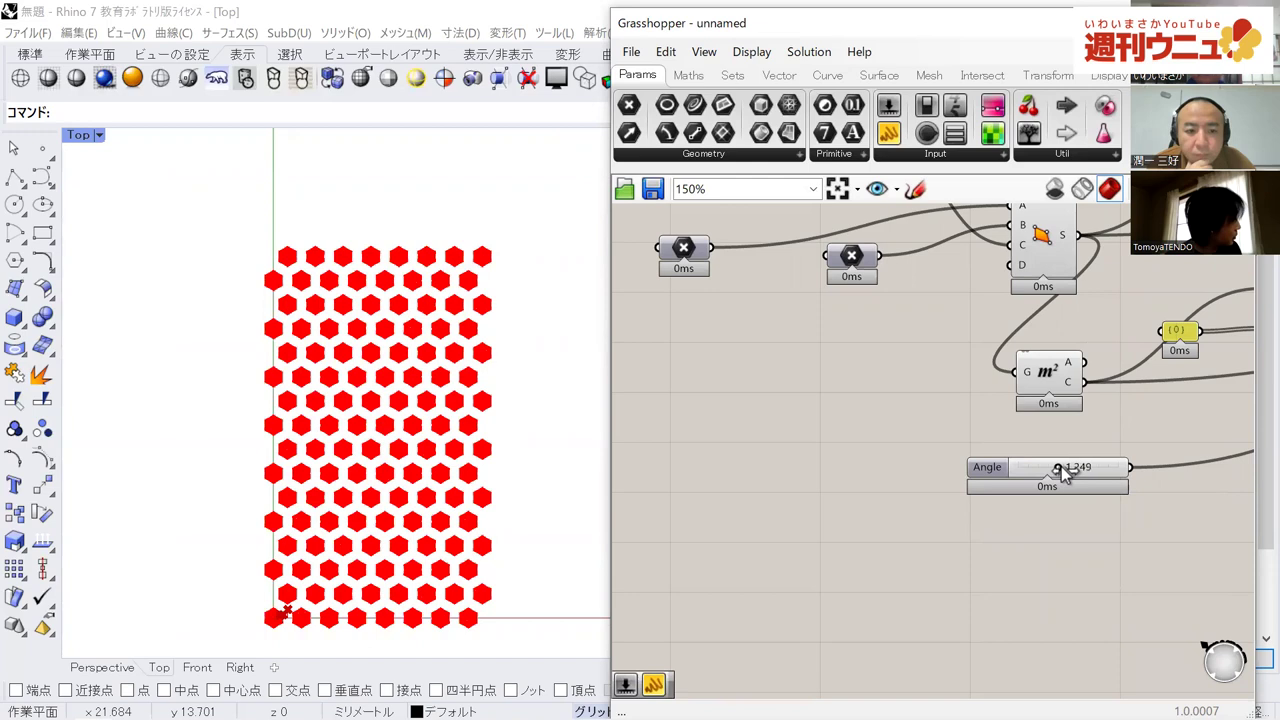
{"action": "left_click_drag", "start_coordinate": [1063, 468], "coordinate": [1150, 468]}
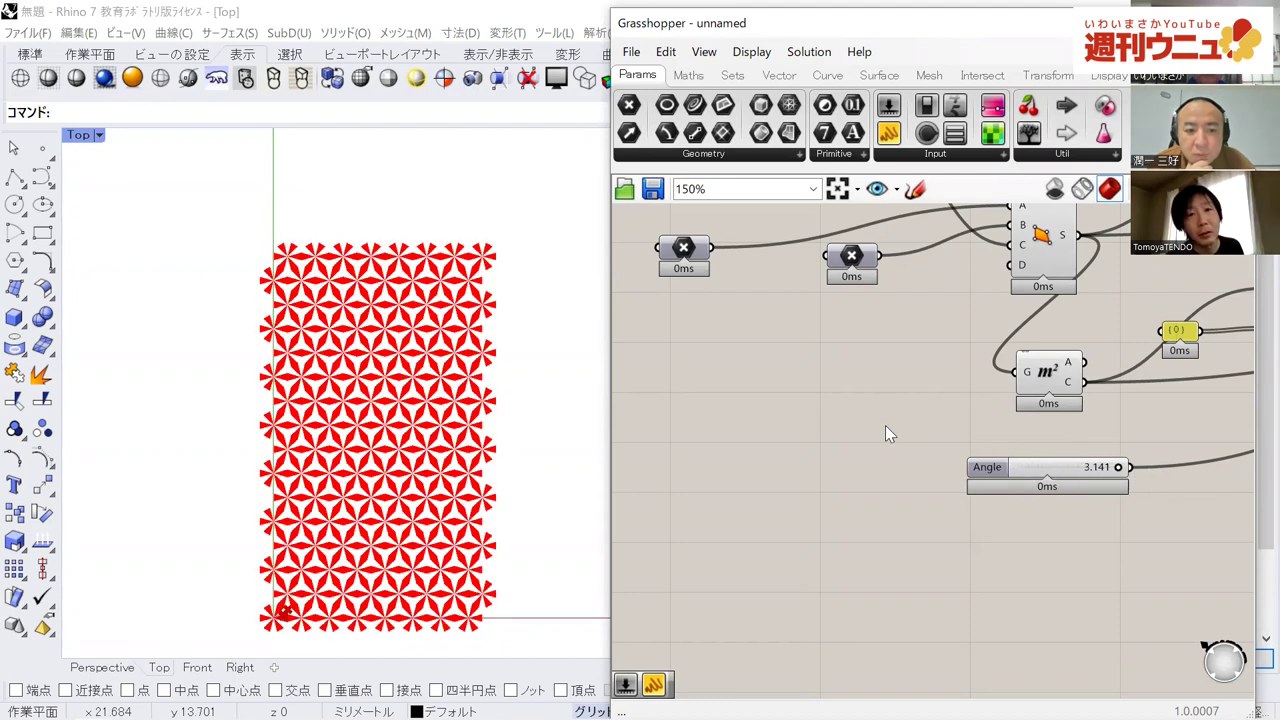
Turn on the preview of the Point parameter holding the origin {0, 0, 0}.
{"action": "scroll", "coordinate": [885, 425], "scroll_direction": "down", "scroll_amount": 2}
{"action": "right_click_drag", "start_coordinate": [871, 427], "coordinate": [896, 520]}
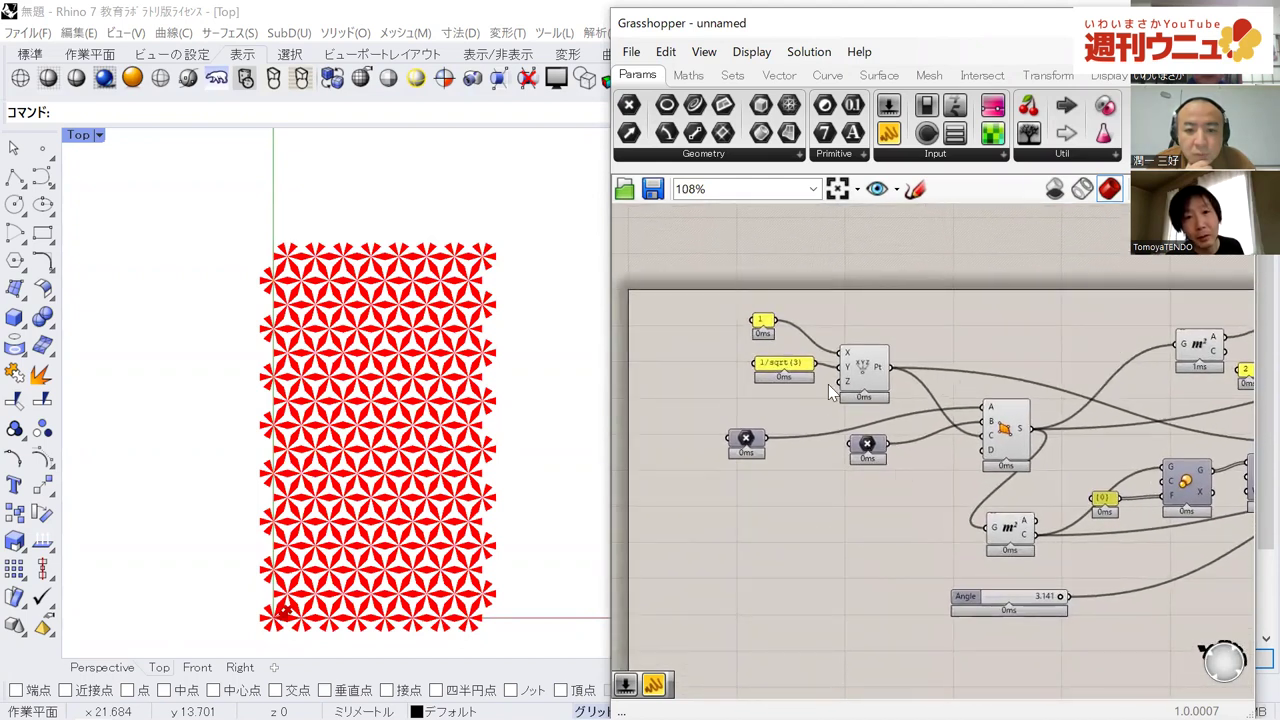
{"action": "scroll", "coordinate": [828, 384], "scroll_direction": "up", "scroll_amount": 3}
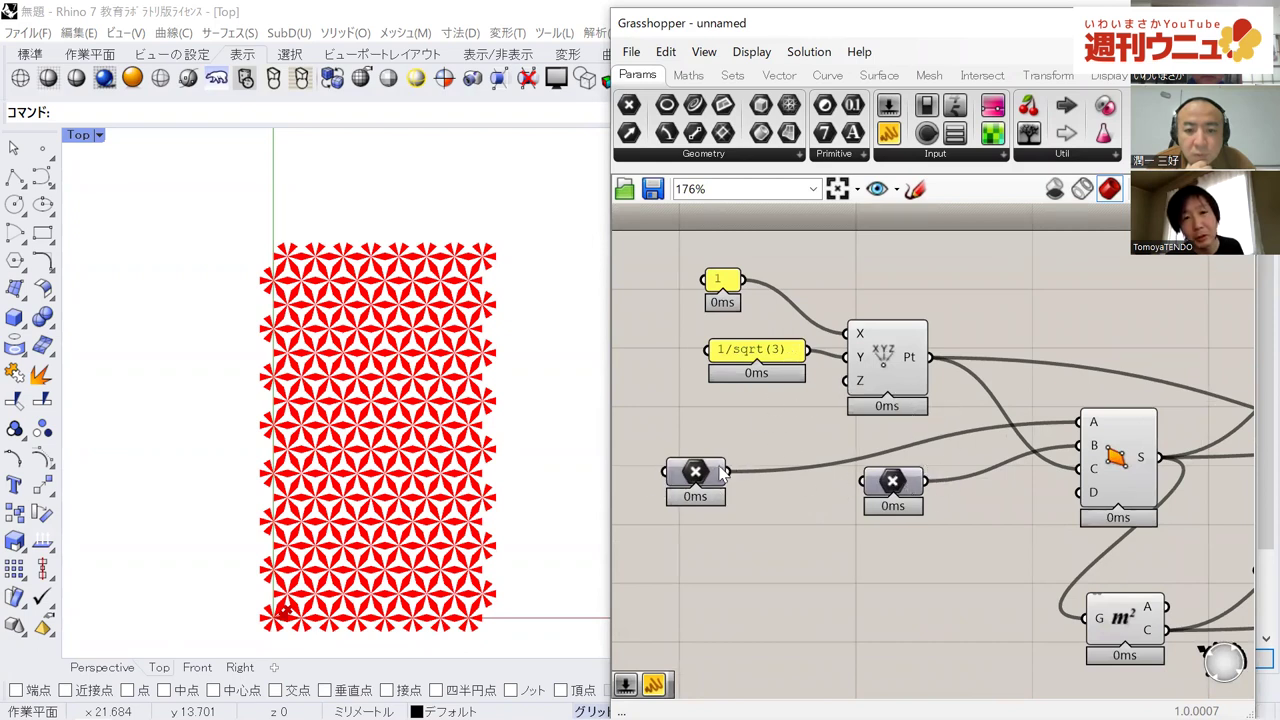
{"action": "mouse_move", "coordinate": [696, 478]}
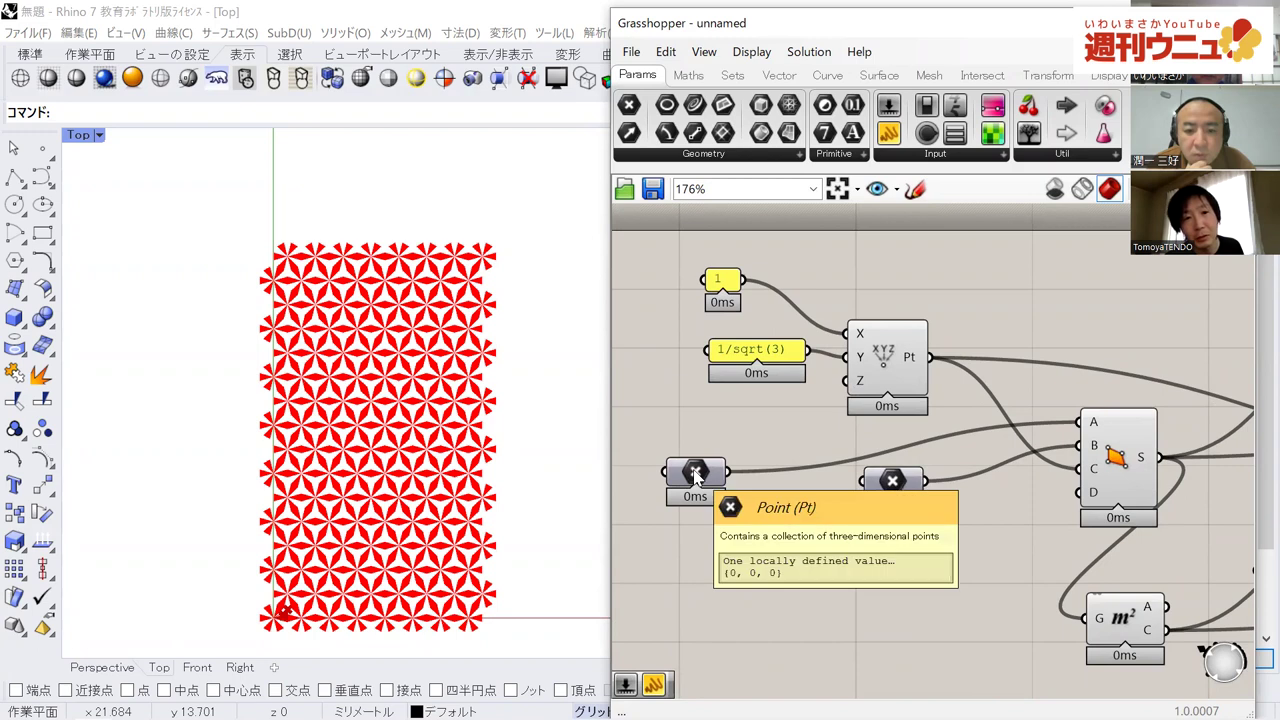
{"action": "right_click", "coordinate": [696, 476]}
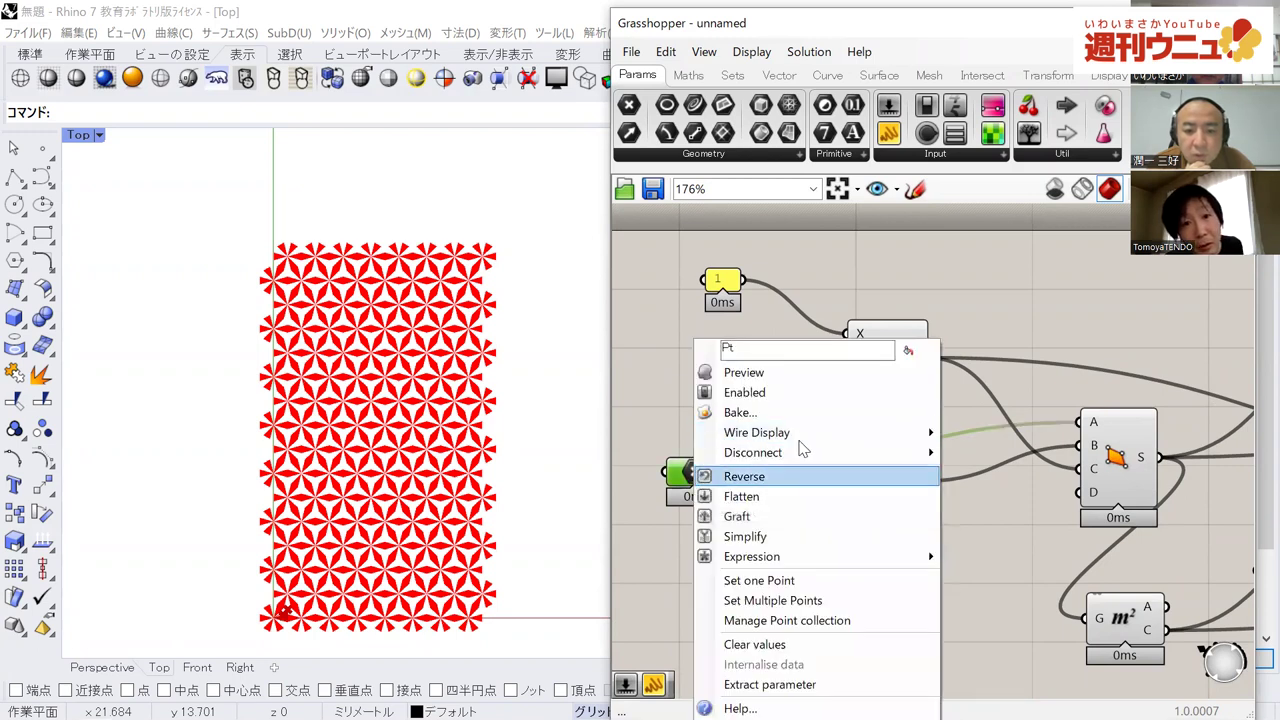
{"action": "left_click", "coordinate": [637, 510]}
{"action": "scroll", "coordinate": [637, 510], "scroll_direction": "up", "scroll_amount": 1}
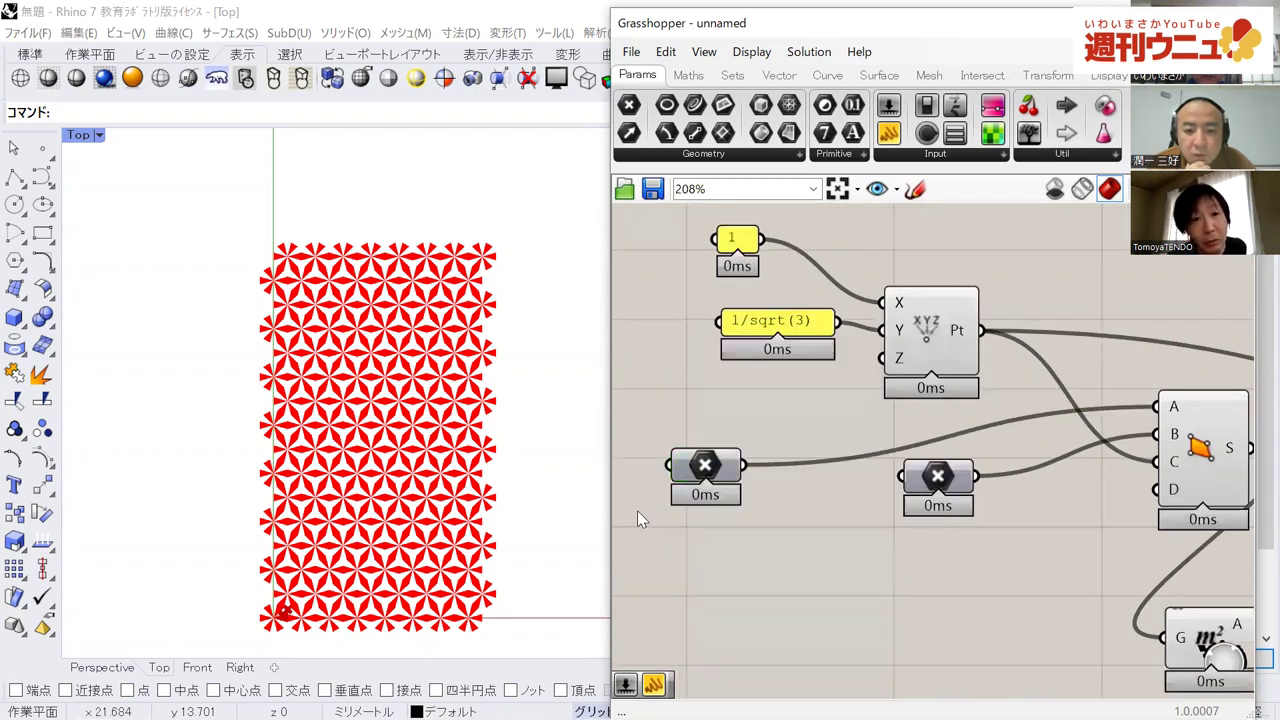
{"action": "right_click", "coordinate": [708, 470]}
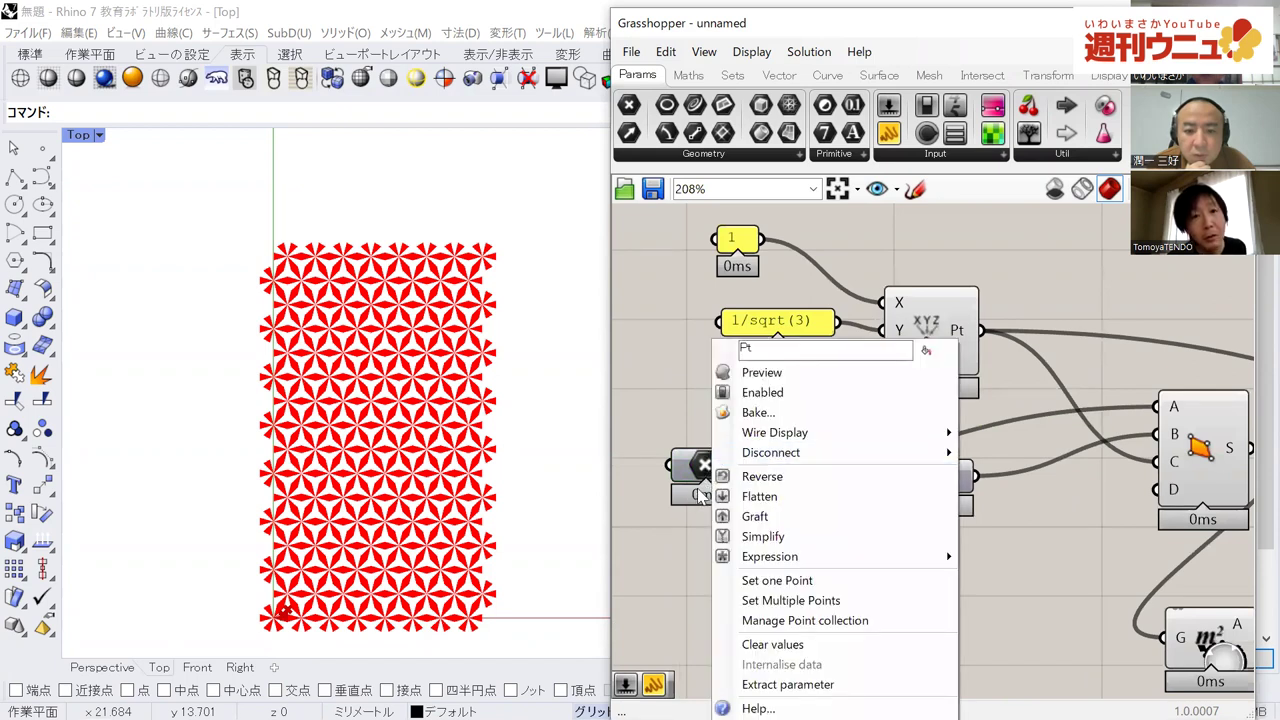
{"action": "left_click", "coordinate": [788, 376]}
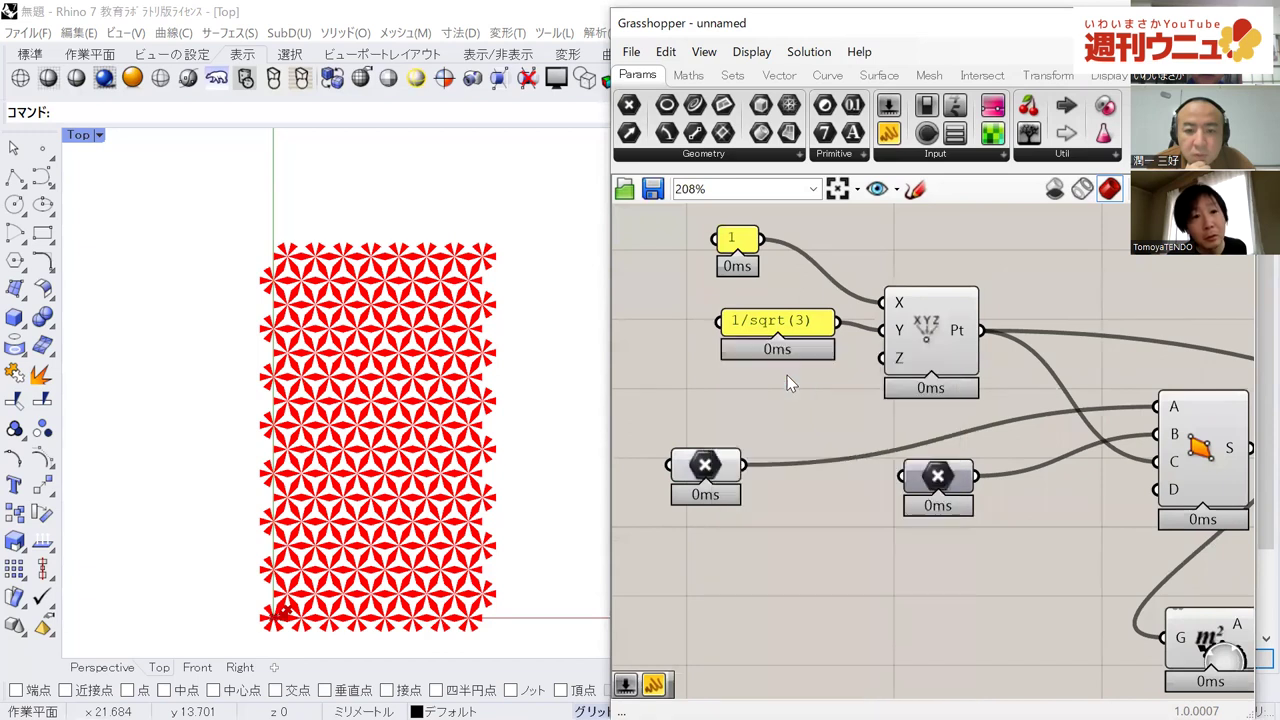
Turn on the preview of the {1, 0, 0} Point parameter, and select both Point parameters along with the point construction and its Y input.
{"action": "left_click", "coordinate": [940, 475]}
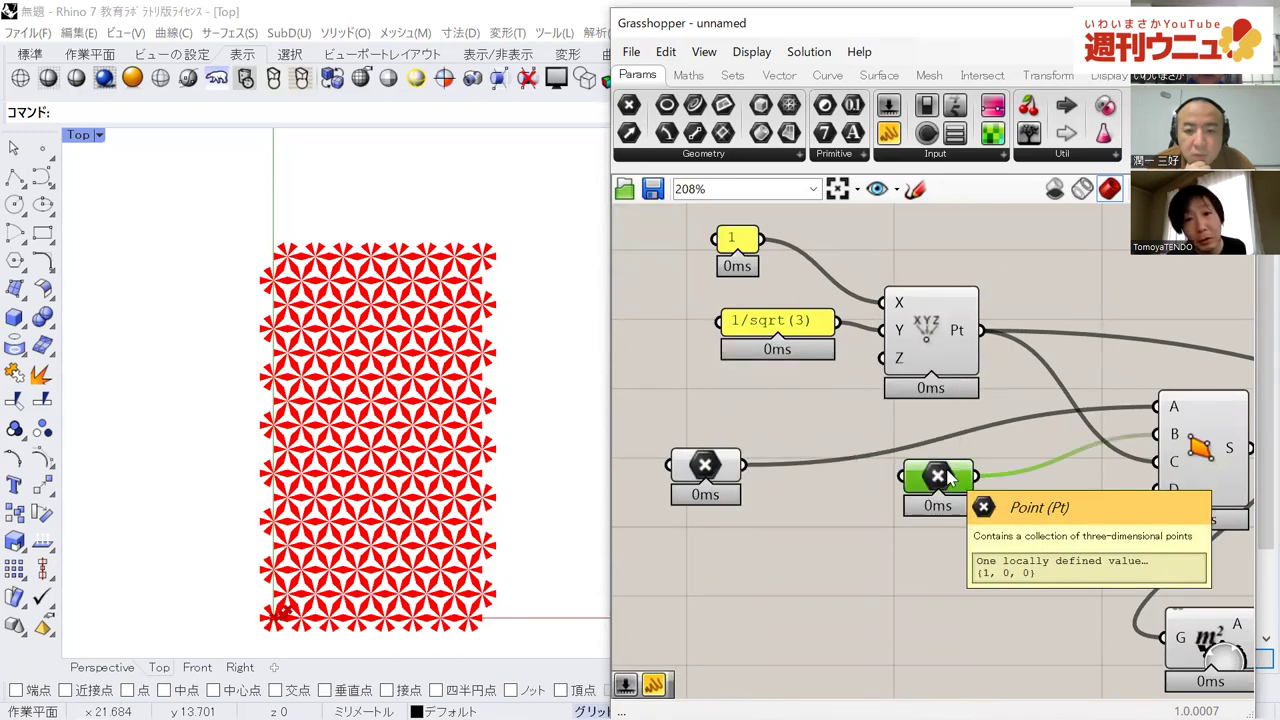
{"action": "right_click", "coordinate": [946, 477]}
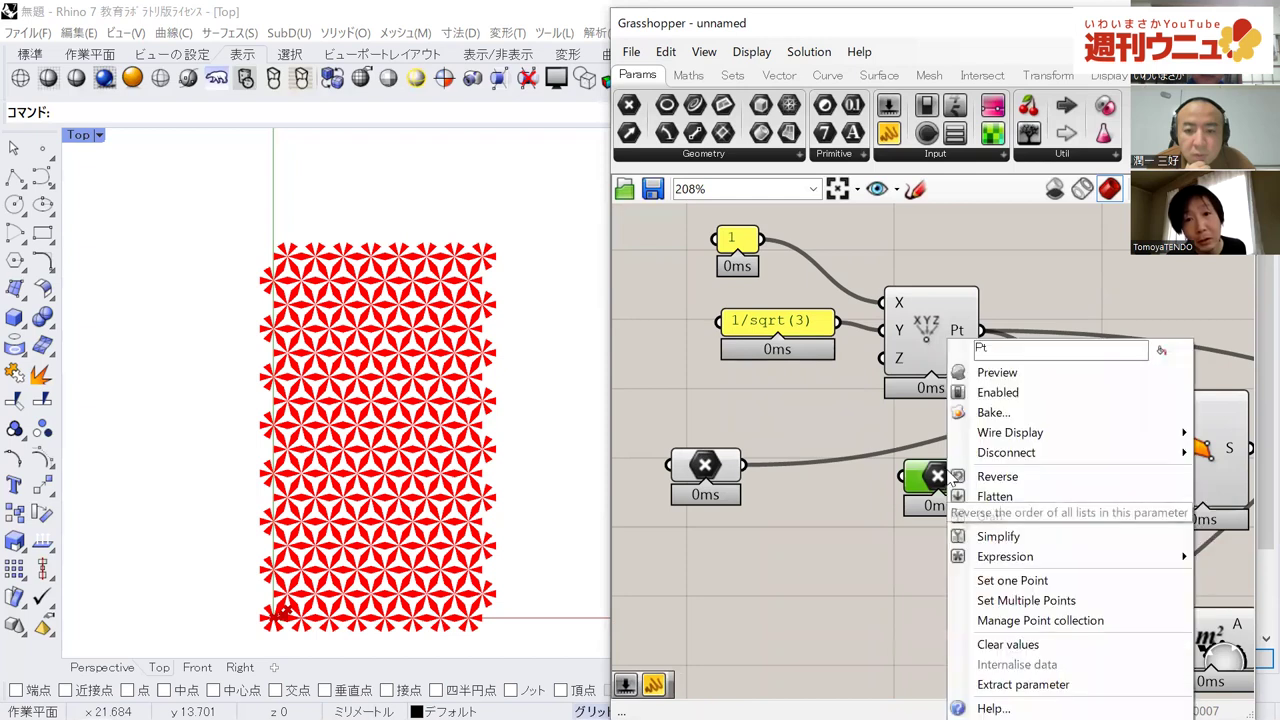
{"action": "left_click", "coordinate": [1025, 373]}
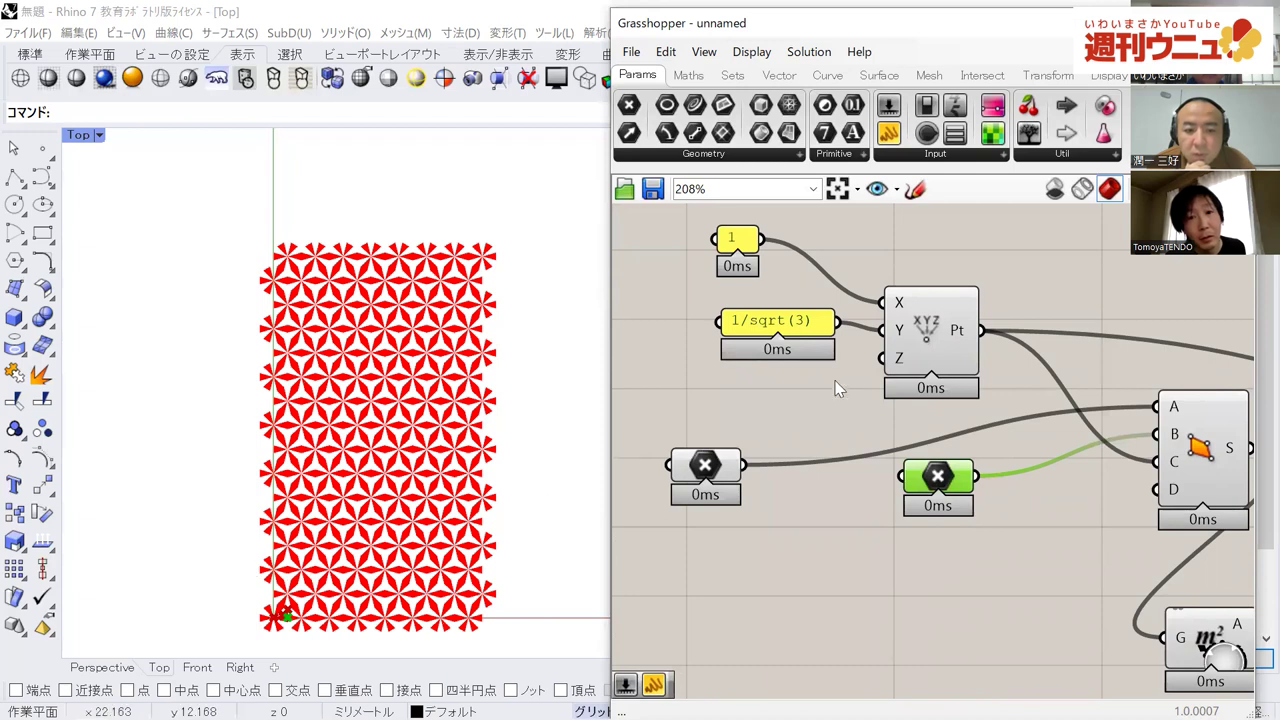
{"action": "left_click_drag", "start_coordinate": [637, 252], "coordinate": [1052, 605]}
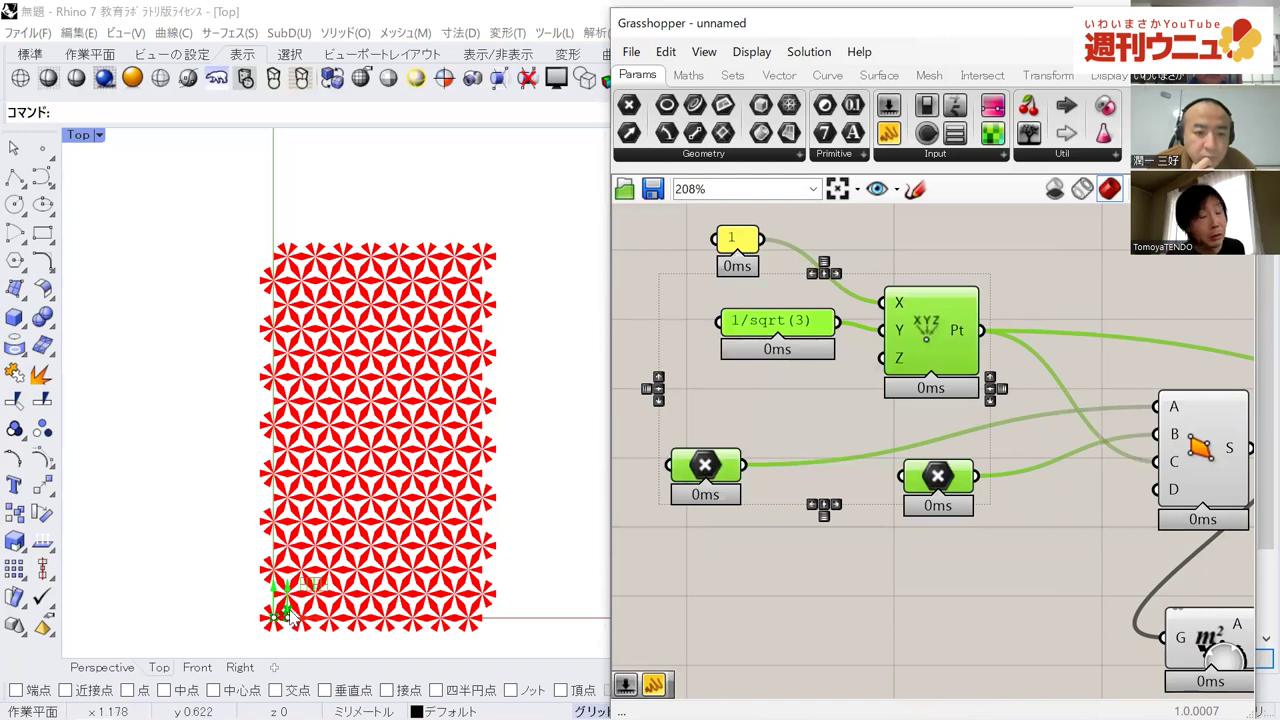
Examine the base triangle at the origin up close, check the point construction's output coordinates, and clear the component selection.
{"action": "scroll", "coordinate": [288, 617], "scroll_direction": "down", "scroll_amount": 1}
{"action": "scroll", "coordinate": [288, 617], "scroll_direction": "up", "scroll_amount": 3}
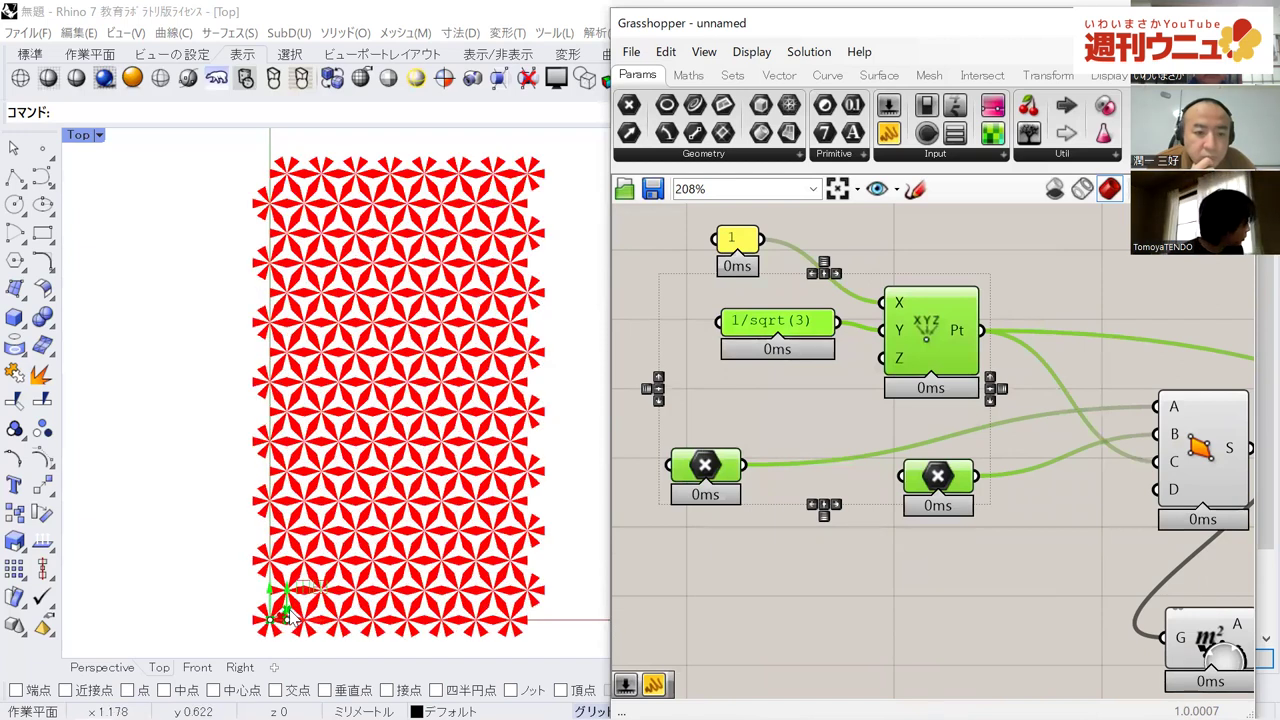
{"action": "scroll", "coordinate": [288, 617], "scroll_direction": "up", "scroll_amount": 5}
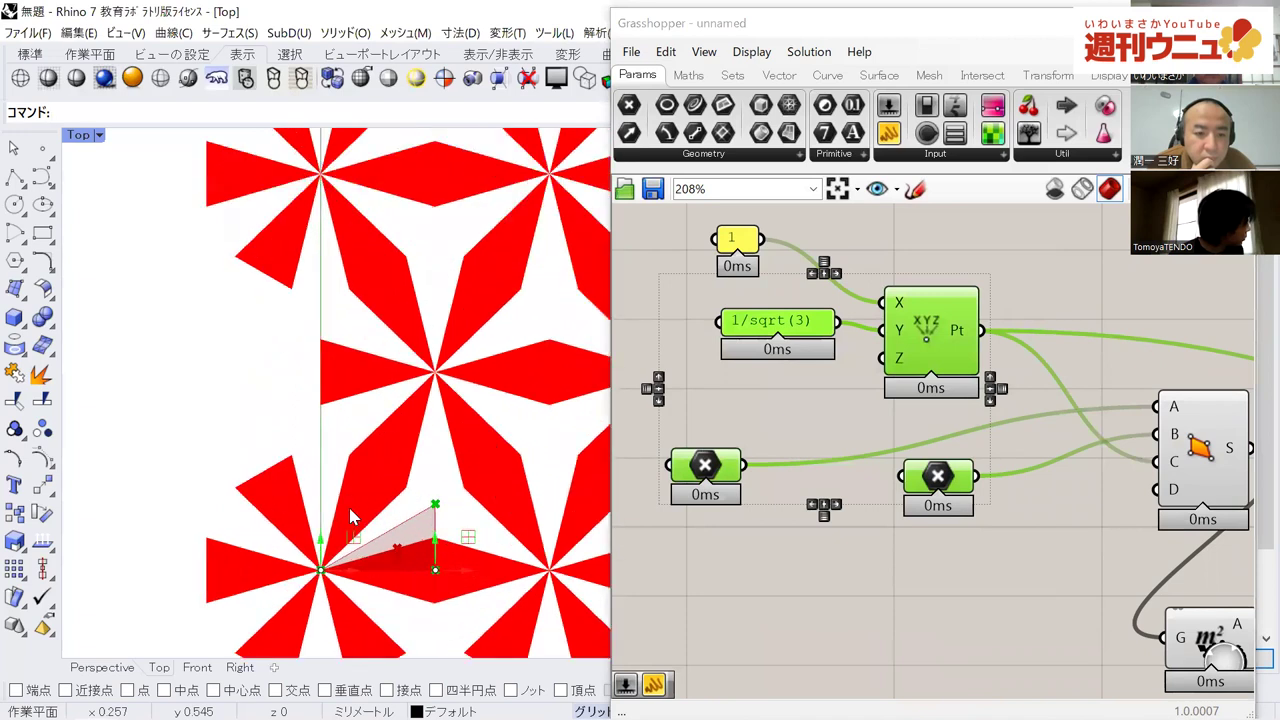
{"action": "scroll", "coordinate": [350, 514], "scroll_direction": "up", "scroll_amount": 3}
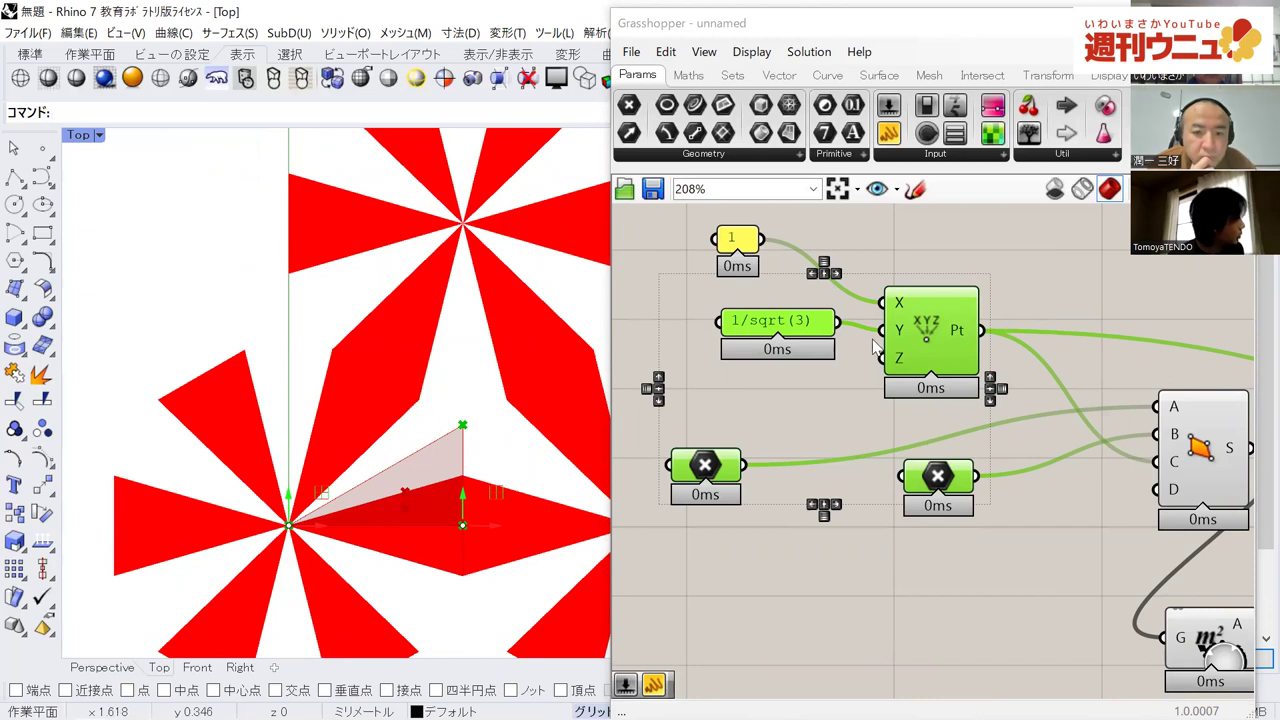
{"action": "scroll", "coordinate": [873, 347], "scroll_direction": "up", "scroll_amount": 1}
{"action": "mouse_move", "coordinate": [980, 345]}
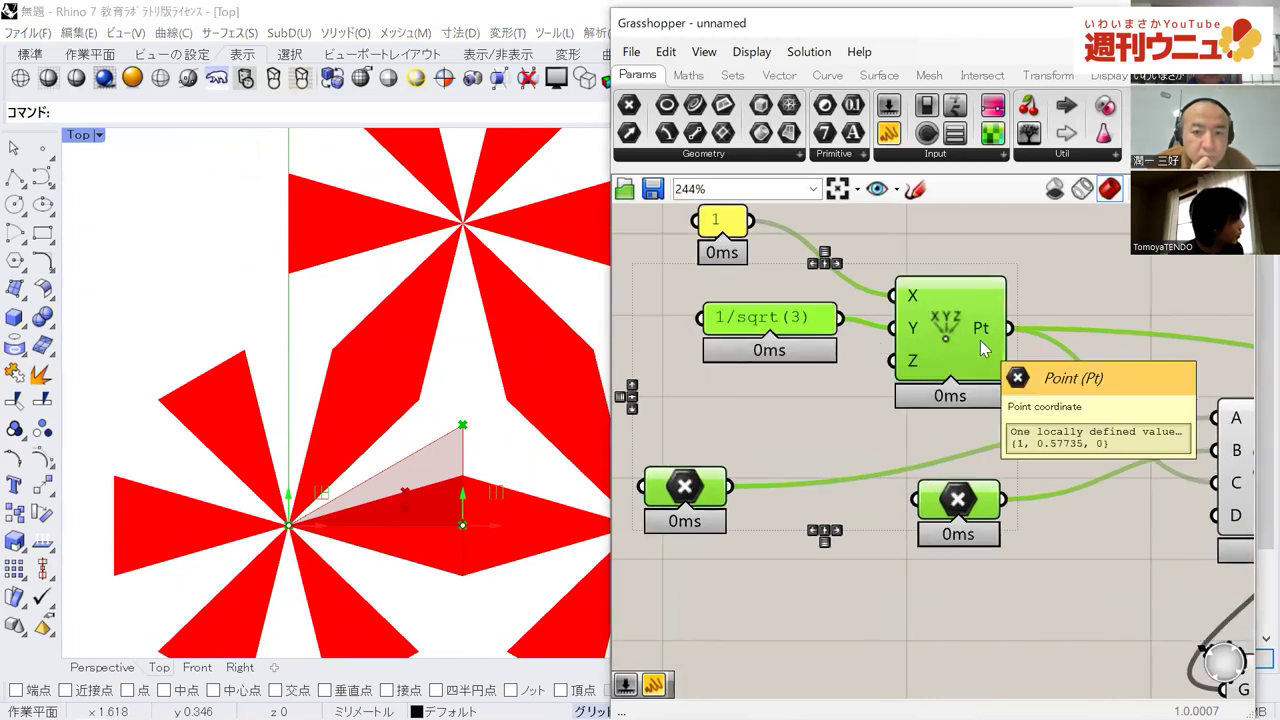
{"action": "left_click", "coordinate": [1043, 307]}
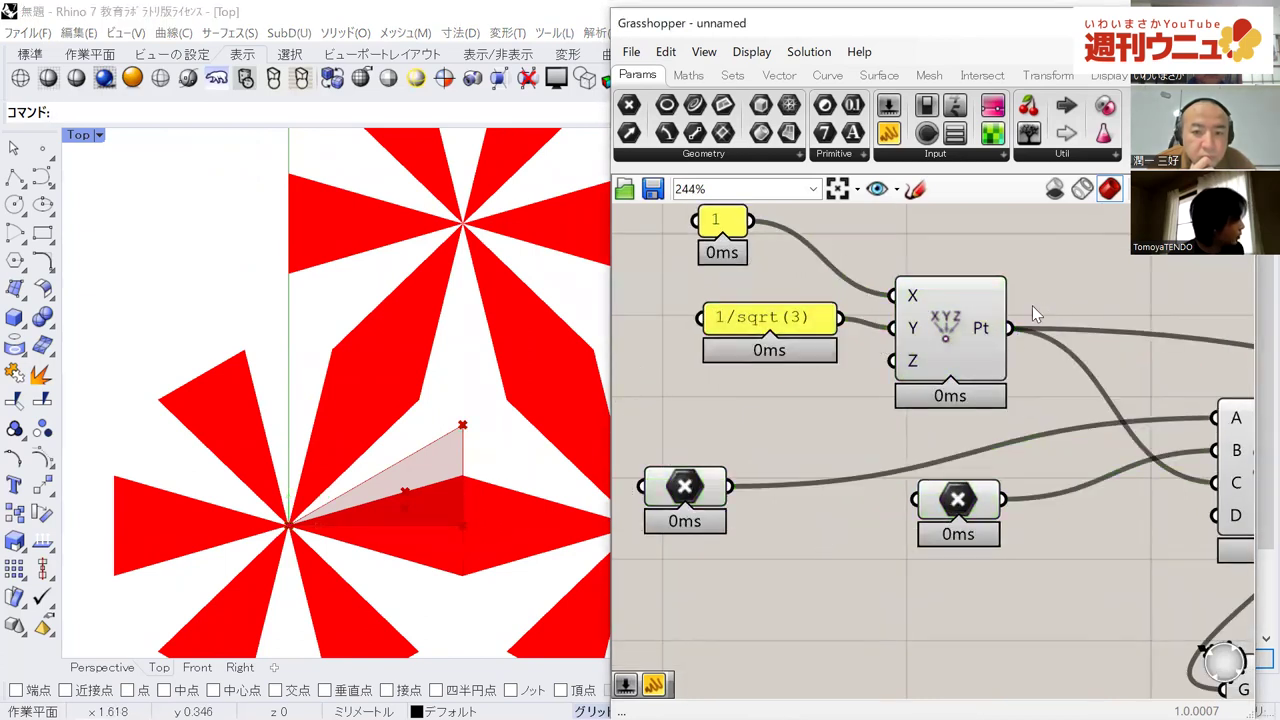
Highlight the triangle's constructed corner point, then the base triangle itself by selecting the 4Point Surface component.
{"action": "left_click", "coordinate": [928, 333]}
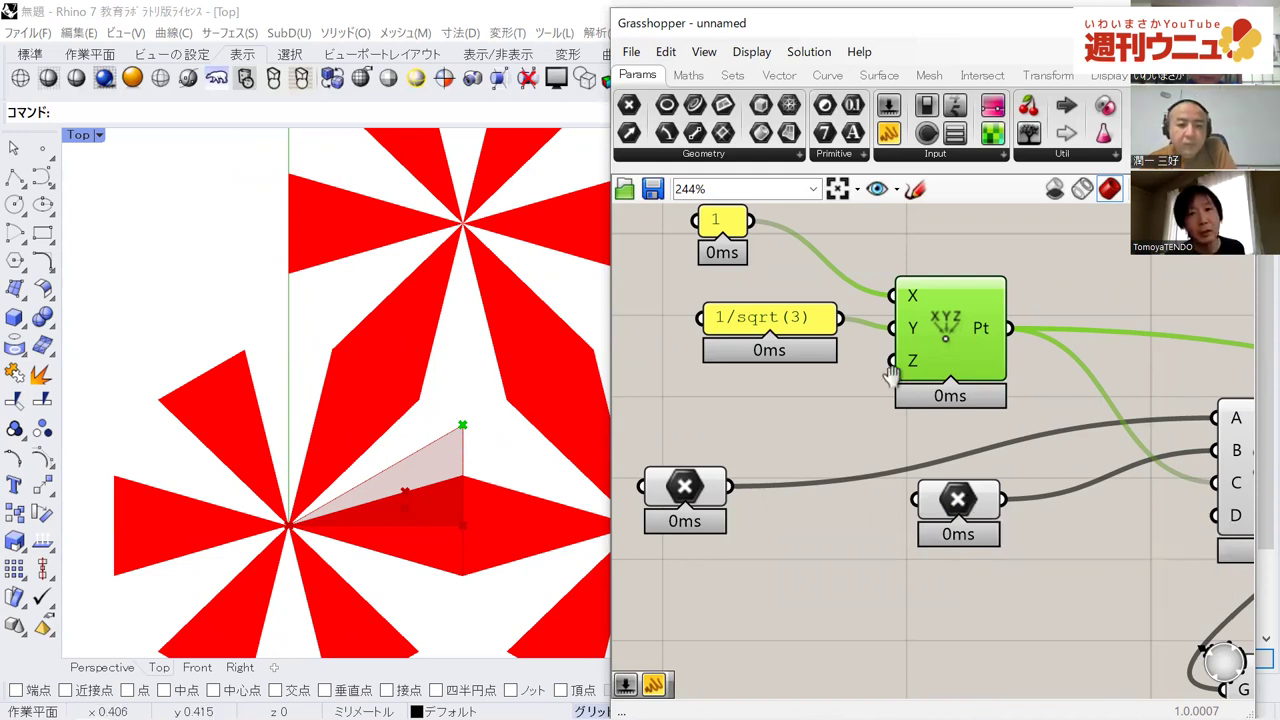
{"action": "right_click_drag", "start_coordinate": [903, 375], "coordinate": [680, 344]}
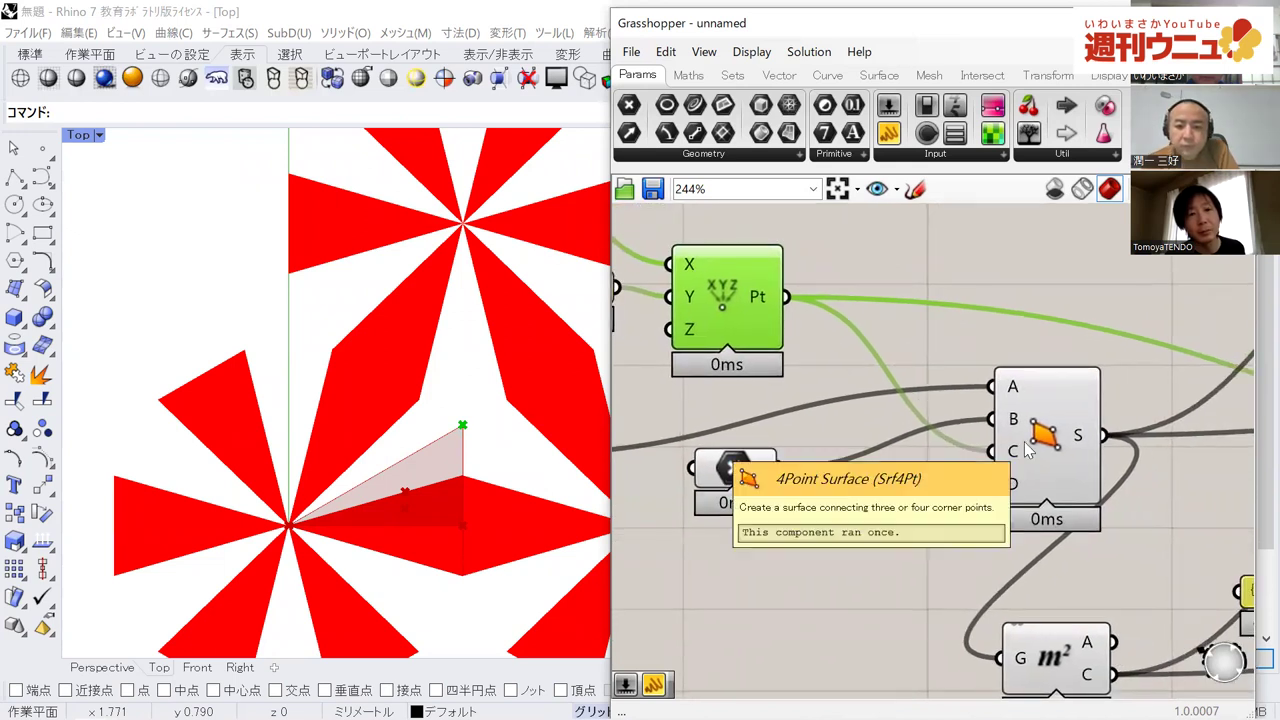
{"action": "left_click", "coordinate": [1027, 450]}
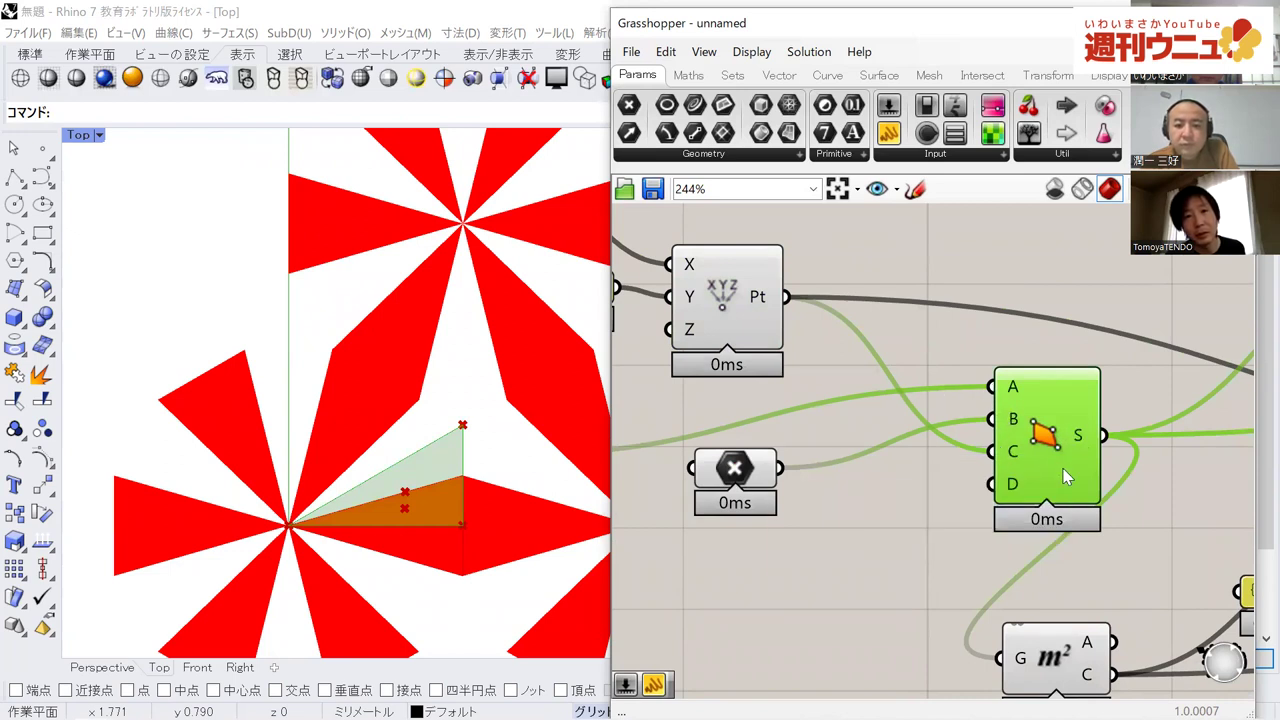
Select the Area component below the 4Point Surface to highlight the triangle's centroid, and inspect its area output.
{"action": "scroll", "coordinate": [1148, 493], "scroll_direction": "down", "scroll_amount": 3}
{"action": "right_click_drag", "start_coordinate": [1050, 480], "coordinate": [780, 412]}
{"action": "right_click_drag", "start_coordinate": [1055, 311], "coordinate": [1003, 300]}
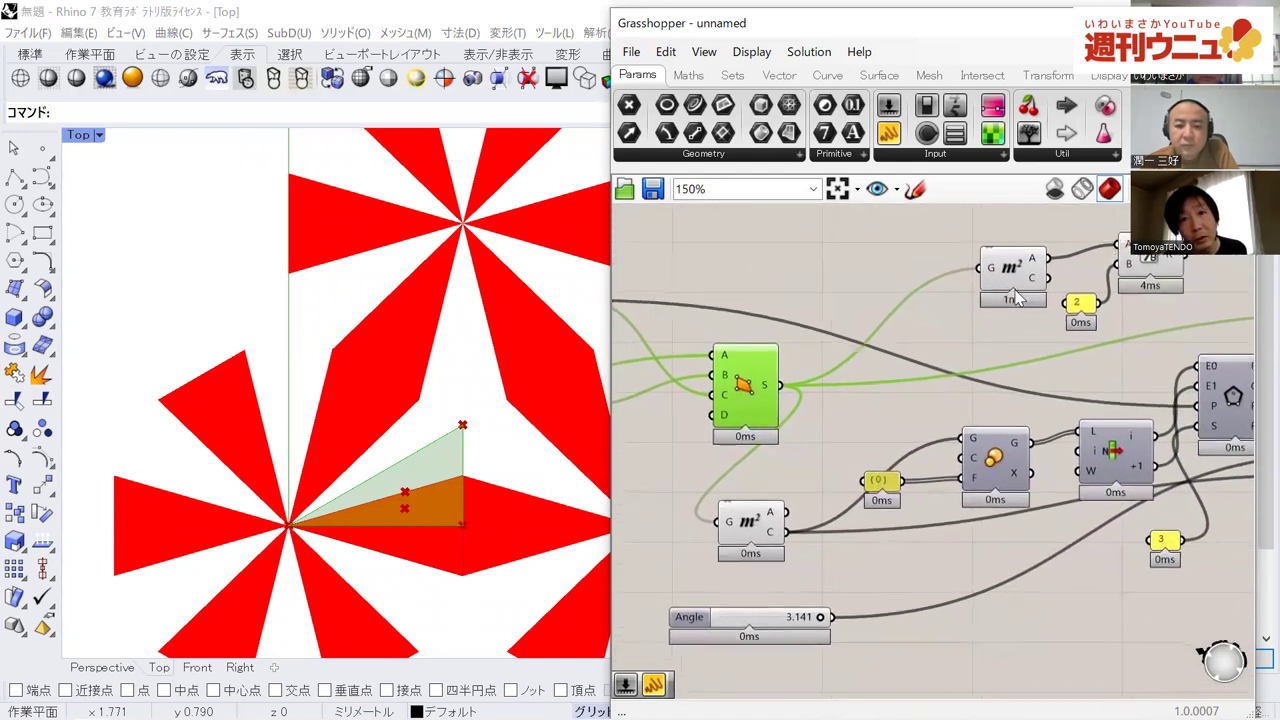
{"action": "left_click", "coordinate": [751, 526]}
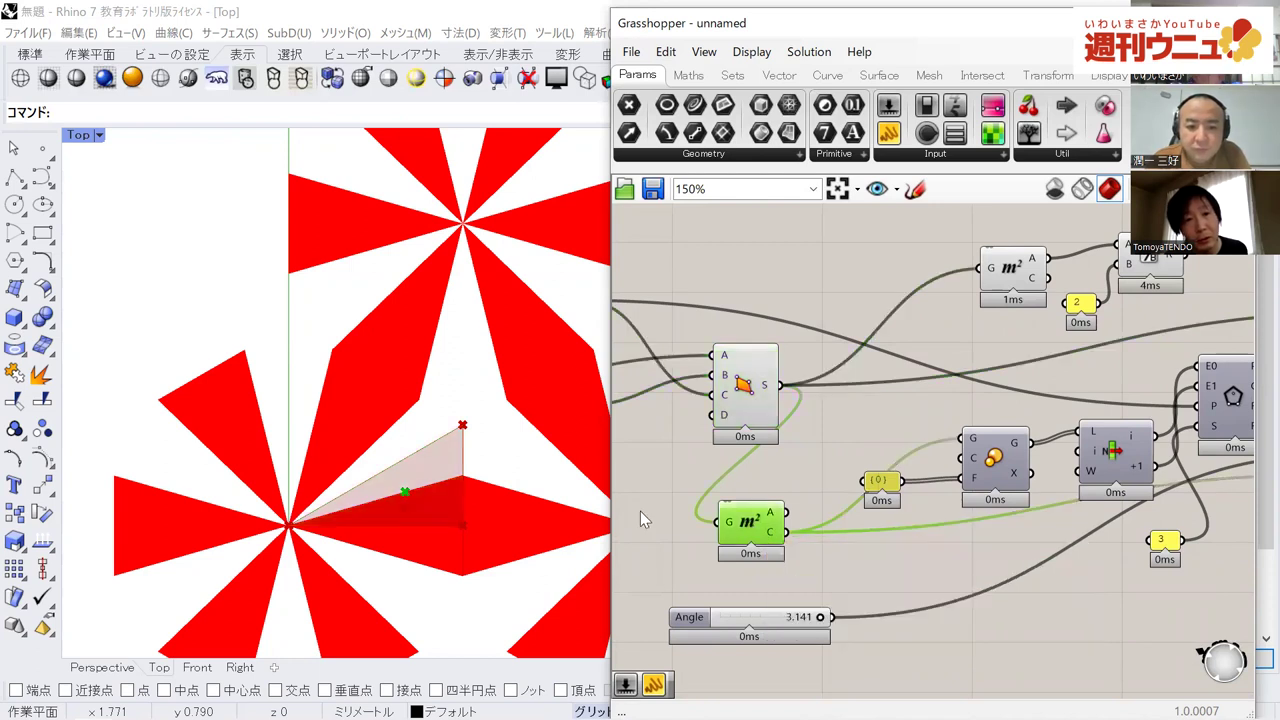
{"action": "scroll", "coordinate": [751, 522], "scroll_direction": "up", "scroll_amount": 1}
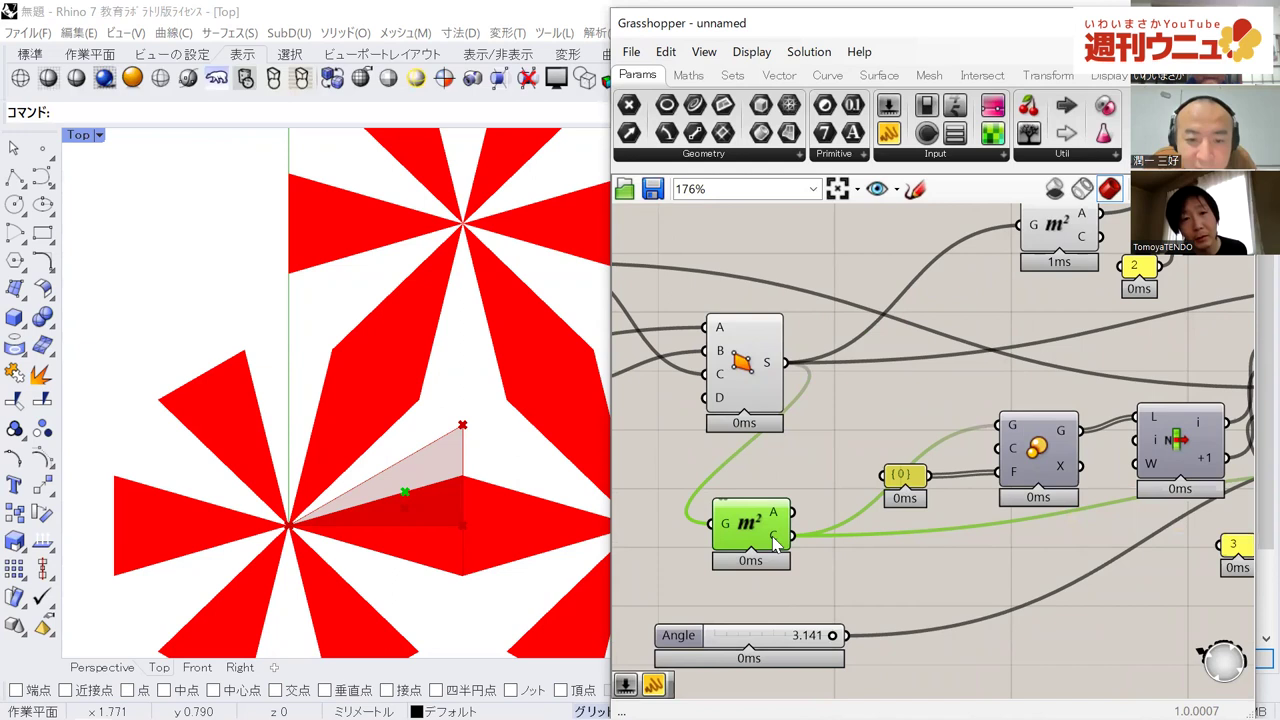
{"action": "scroll", "coordinate": [775, 543], "scroll_direction": "down", "scroll_amount": 1}
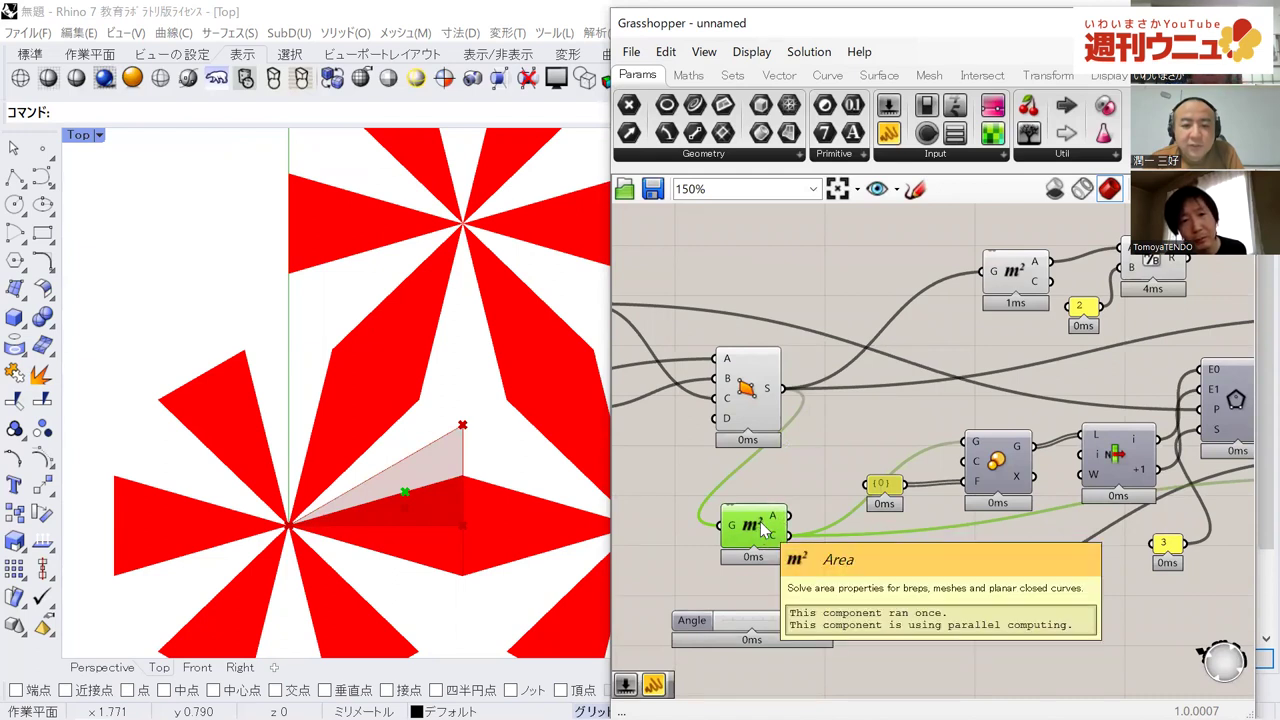
{"action": "scroll", "coordinate": [762, 530], "scroll_direction": "up", "scroll_amount": 2}
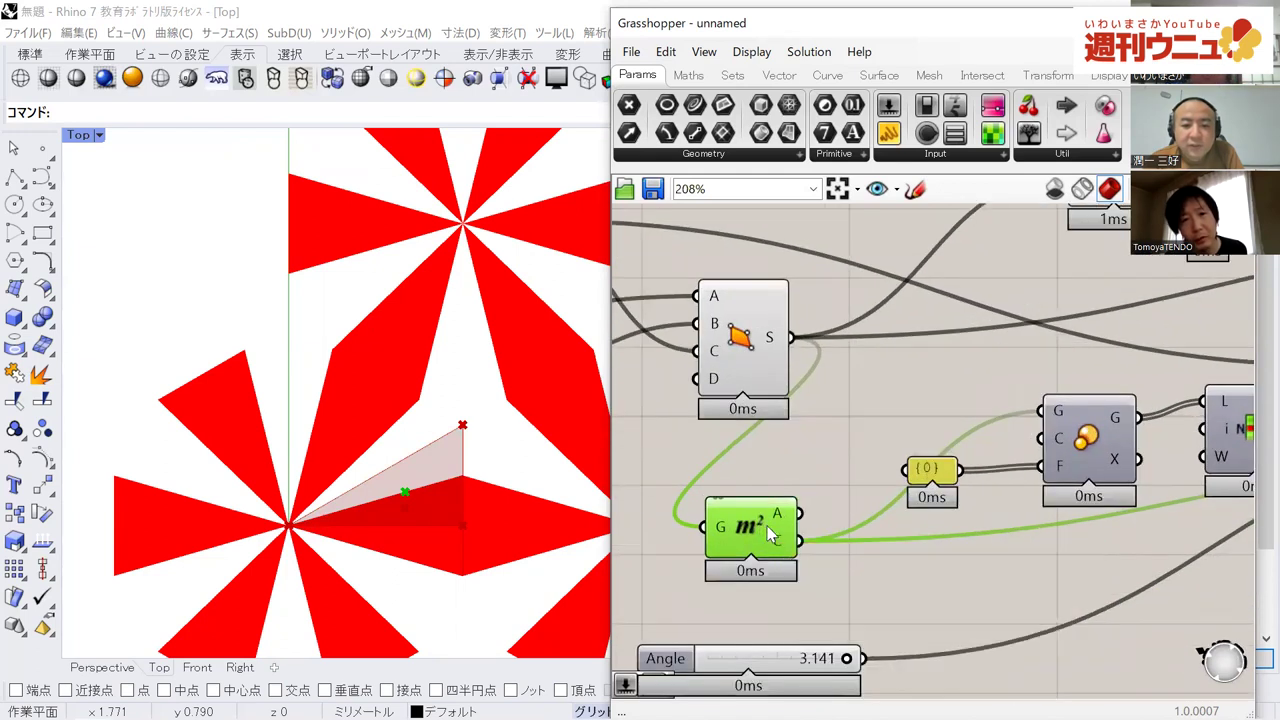
{"action": "mouse_move", "coordinate": [775, 533]}
{"action": "mouse_move", "coordinate": [776, 511]}
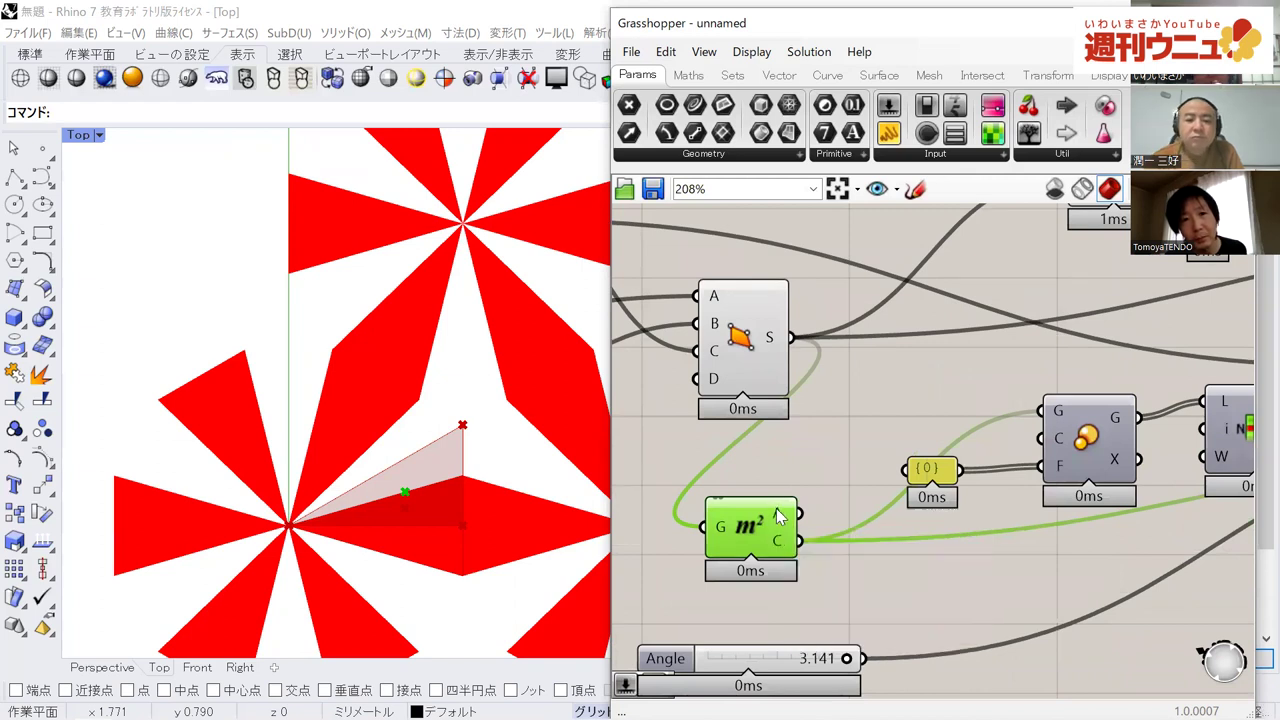
{"action": "scroll", "coordinate": [778, 512], "scroll_direction": "down", "scroll_amount": 2}
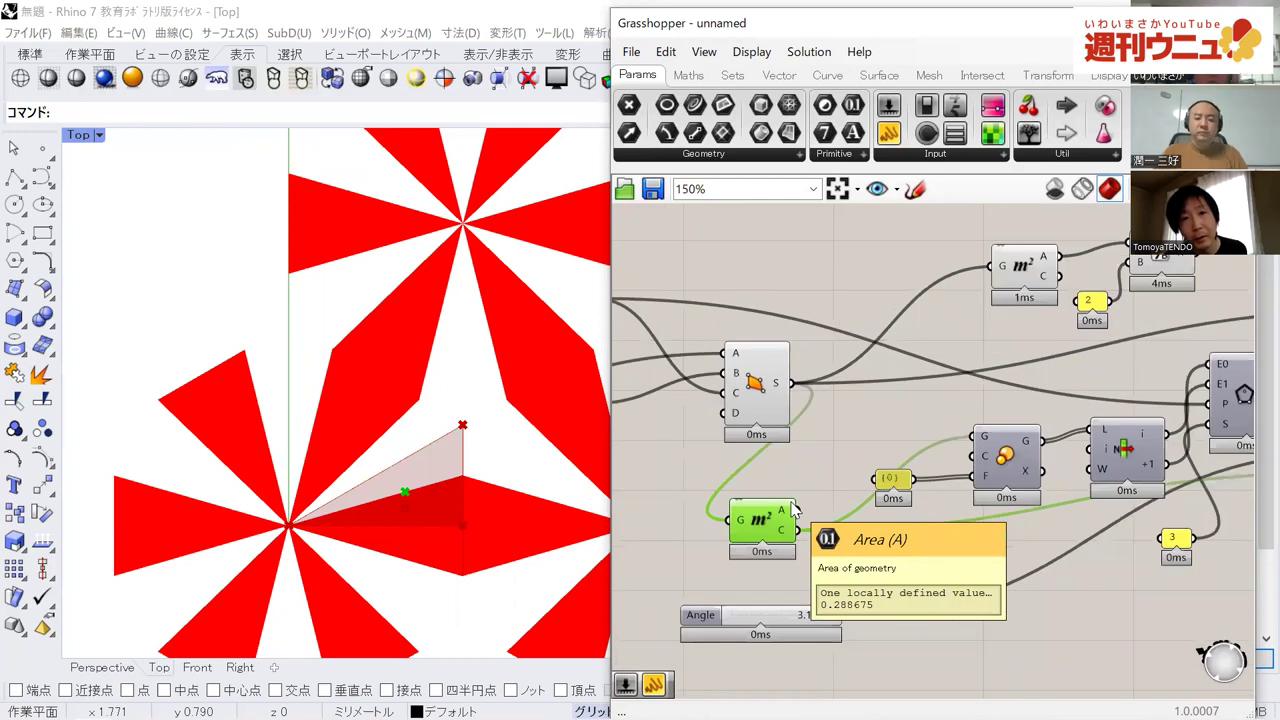
Turn on the preview of the Polygon Edge component and select it to view the whole three-sided polygon over the pattern.
{"action": "right_click_drag", "start_coordinate": [793, 511], "coordinate": [731, 480]}
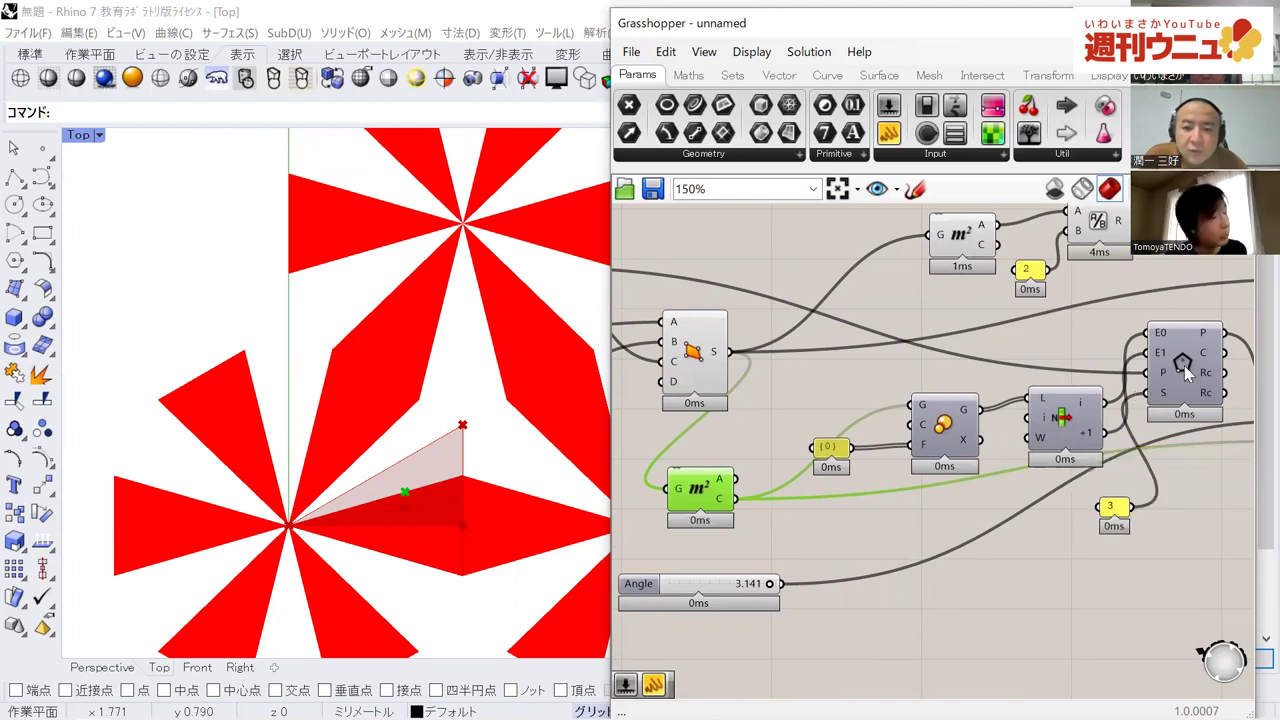
{"action": "right_click_drag", "start_coordinate": [1180, 364], "coordinate": [1097, 348]}
{"action": "right_click", "coordinate": [1097, 348]}
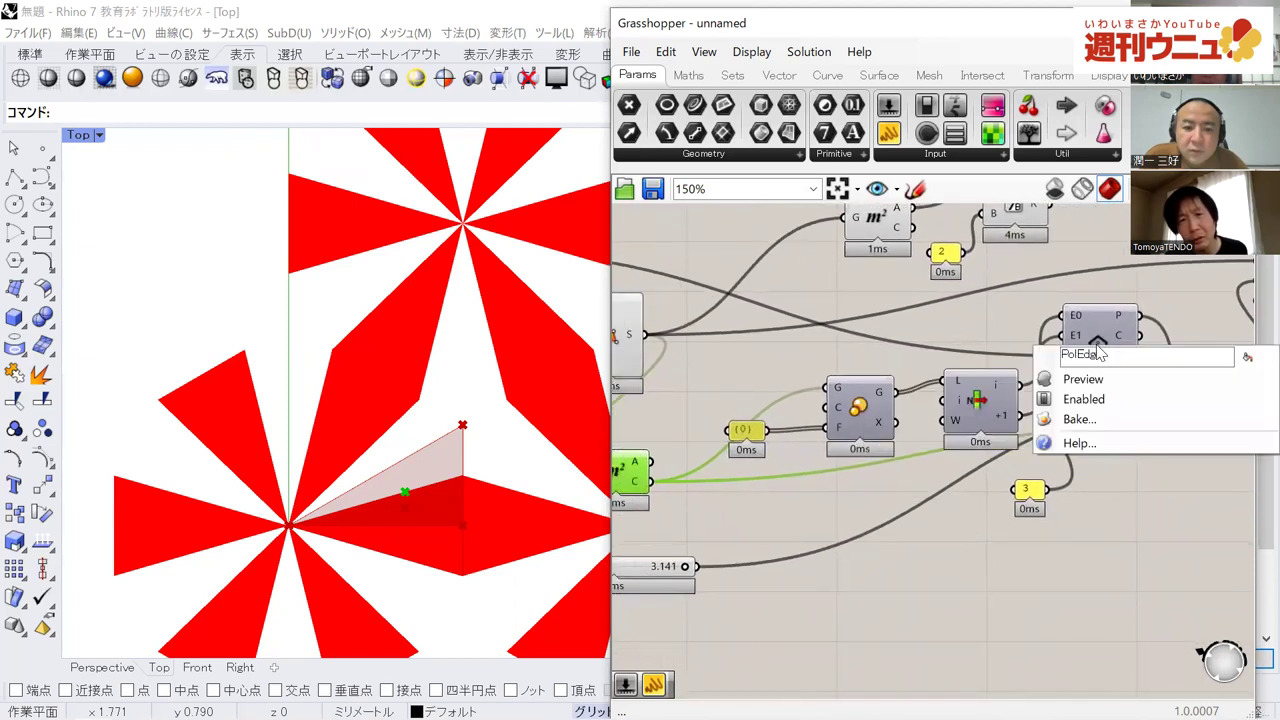
{"action": "left_click", "coordinate": [1115, 380]}
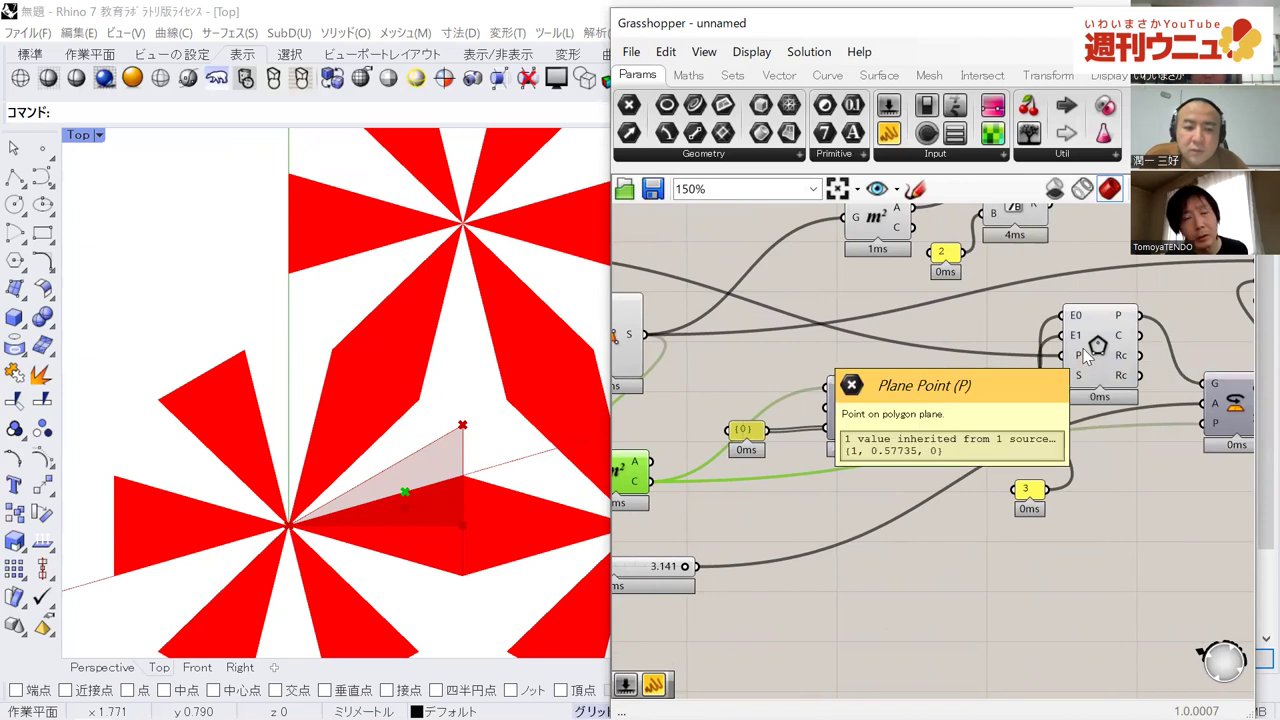
{"action": "left_click", "coordinate": [1087, 357]}
{"action": "scroll", "coordinate": [330, 362], "scroll_direction": "down", "scroll_amount": 2}
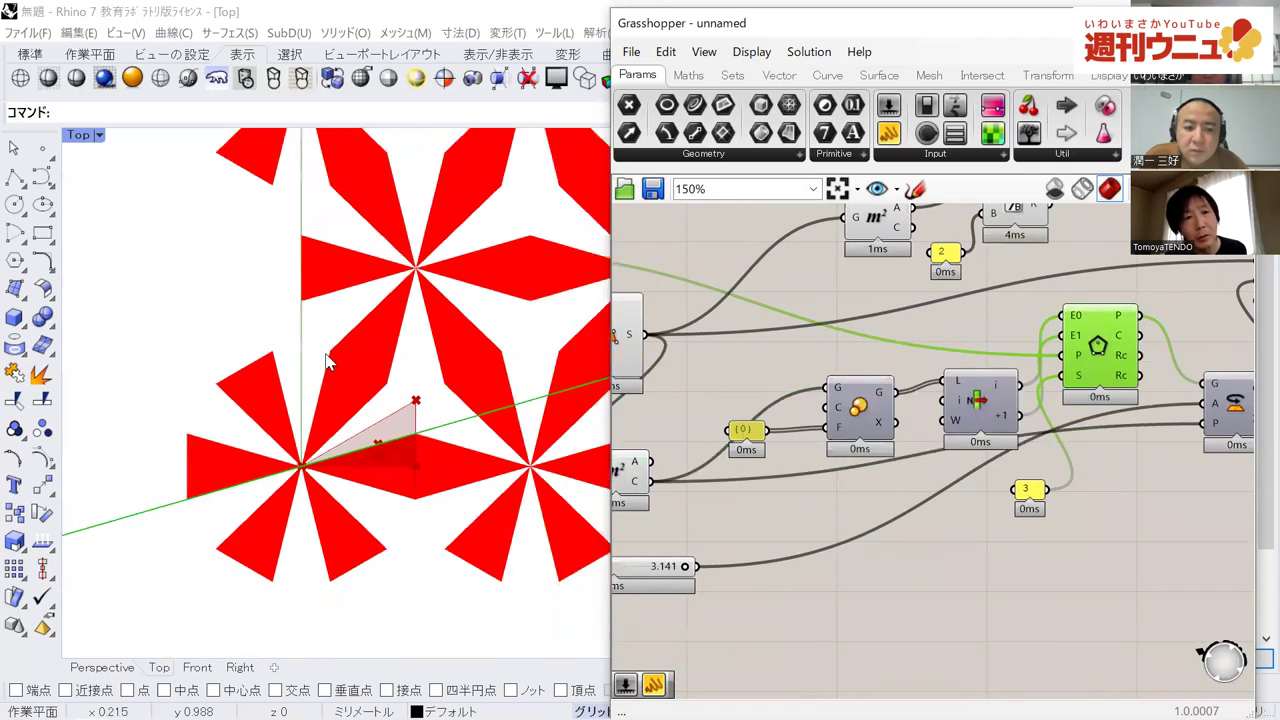
{"action": "scroll", "coordinate": [330, 362], "scroll_direction": "down", "scroll_amount": 5}
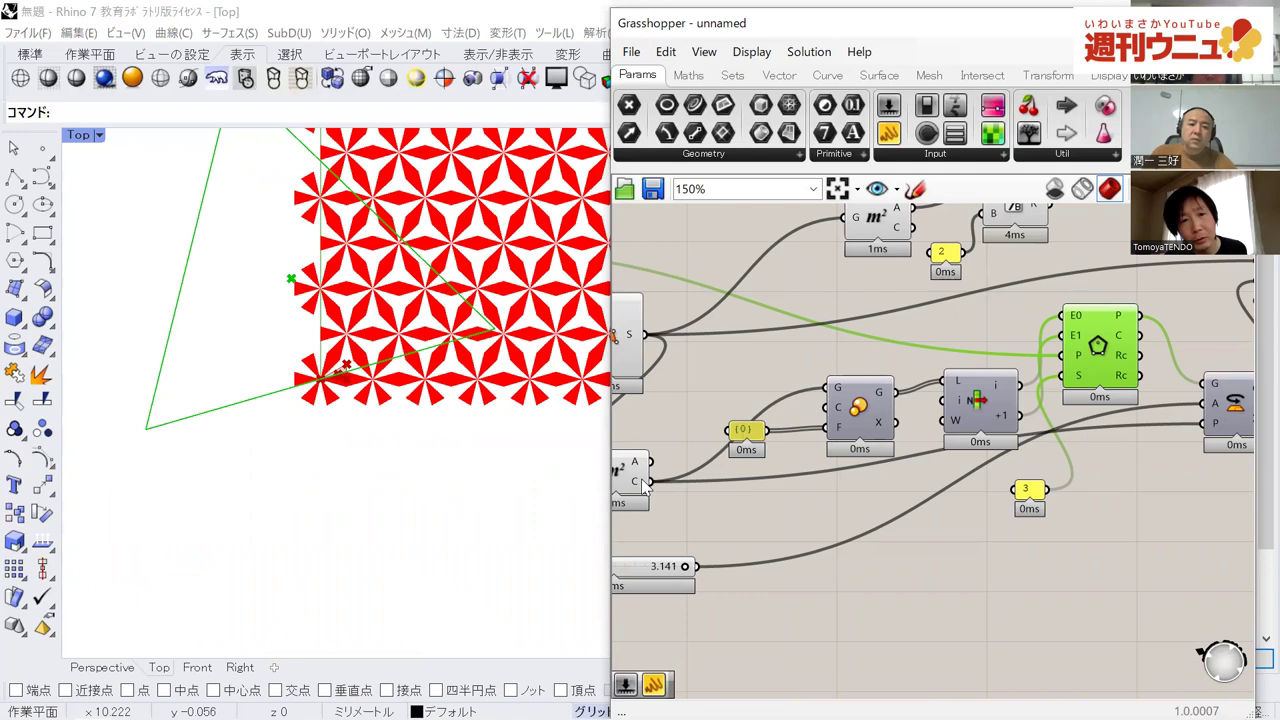
Lower the Angle slider to 2.911.
{"action": "mouse_move", "coordinate": [685, 567]}
{"action": "left_mouse_down"}
{"action": "mouse_move", "coordinate": [725, 572]}
{"action": "mouse_move", "coordinate": [668, 572]}
{"action": "mouse_move", "coordinate": [687, 570]}
{"action": "left_mouse_up"}
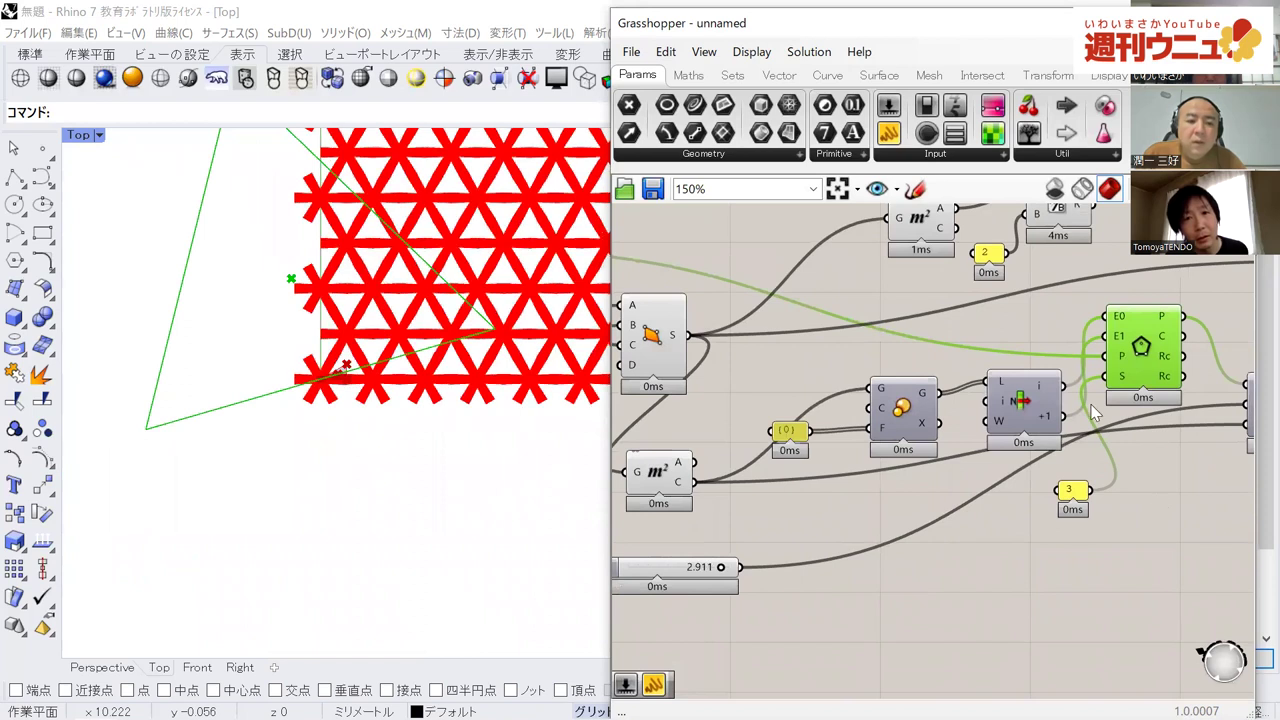
{"action": "scroll", "coordinate": [1156, 496], "scroll_direction": "up", "scroll_amount": 3}
{"action": "right_click_drag", "start_coordinate": [927, 428], "coordinate": [873, 486]}
Select the region Boolean component that combines the triangle with the rotated polygon, and examine its result near the origin.
{"action": "scroll", "coordinate": [1097, 320], "scroll_direction": "down", "scroll_amount": 4}
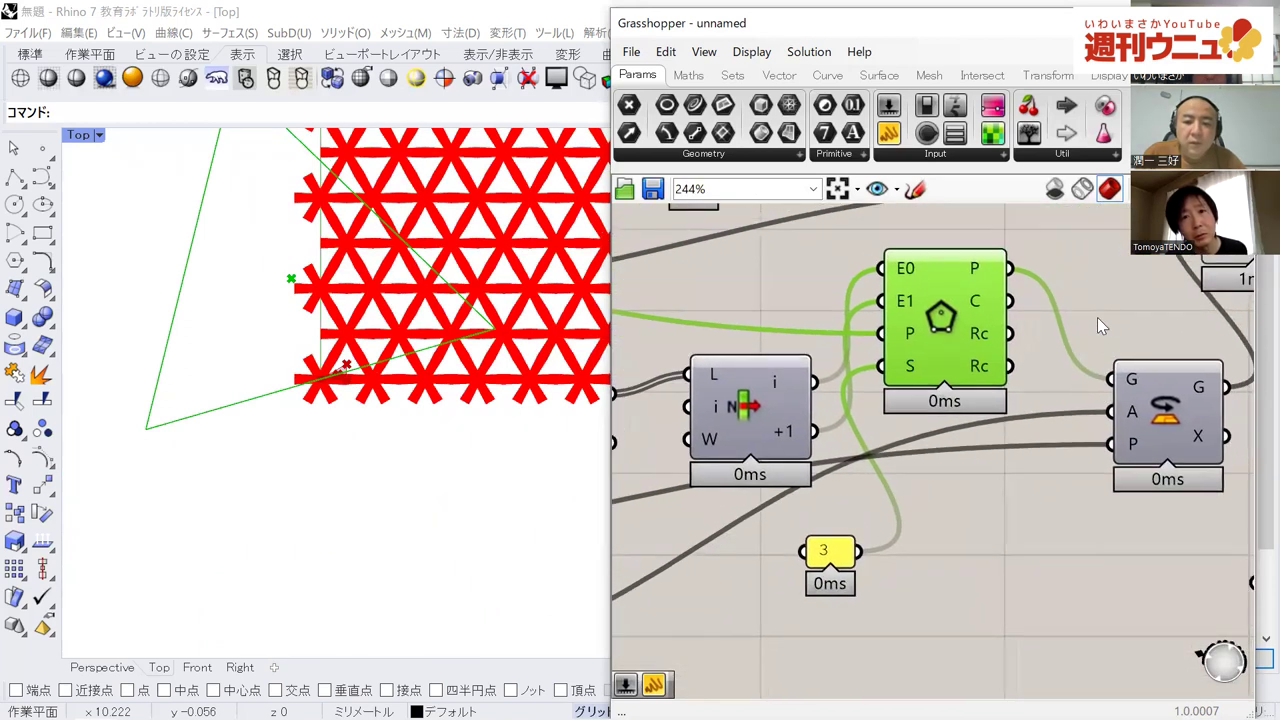
{"action": "scroll", "coordinate": [1097, 320], "scroll_direction": "down", "scroll_amount": 1}
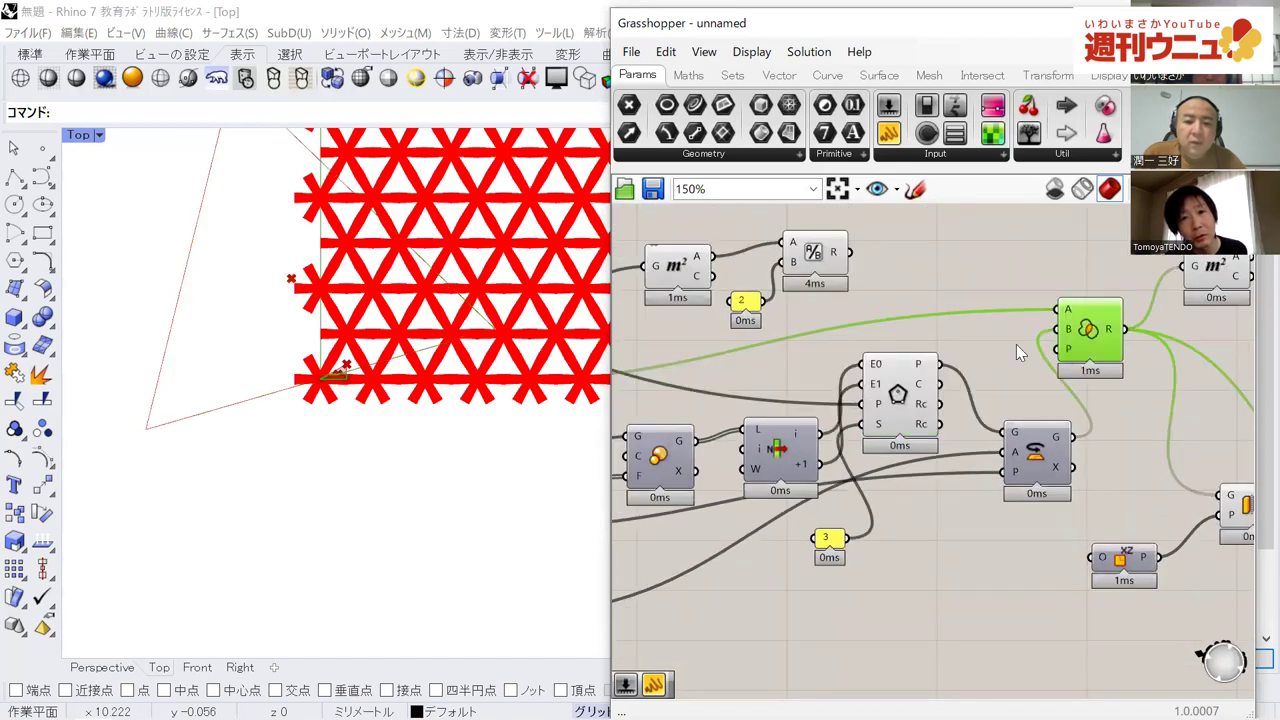
{"action": "right_click_drag", "start_coordinate": [1073, 340], "coordinate": [1047, 337]}
{"action": "scroll", "coordinate": [335, 375], "scroll_direction": "up", "scroll_amount": 5}
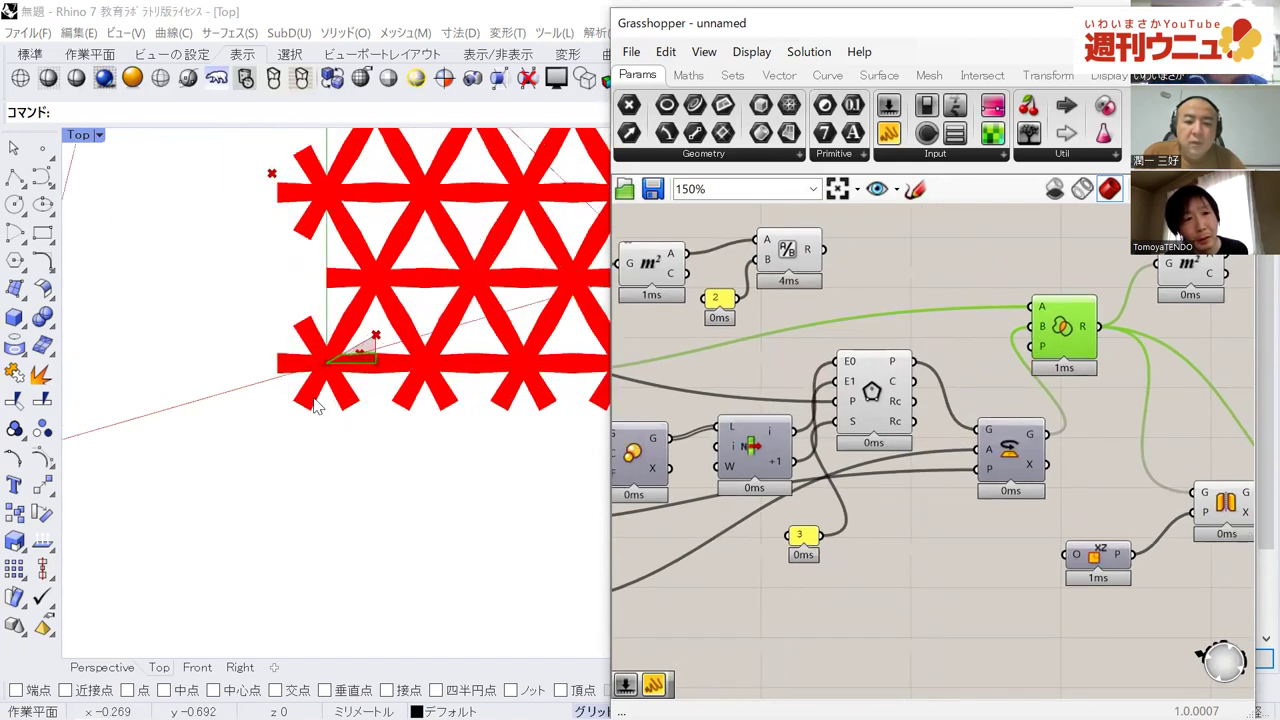
{"action": "scroll", "coordinate": [462, 305], "scroll_direction": "up", "scroll_amount": 1}
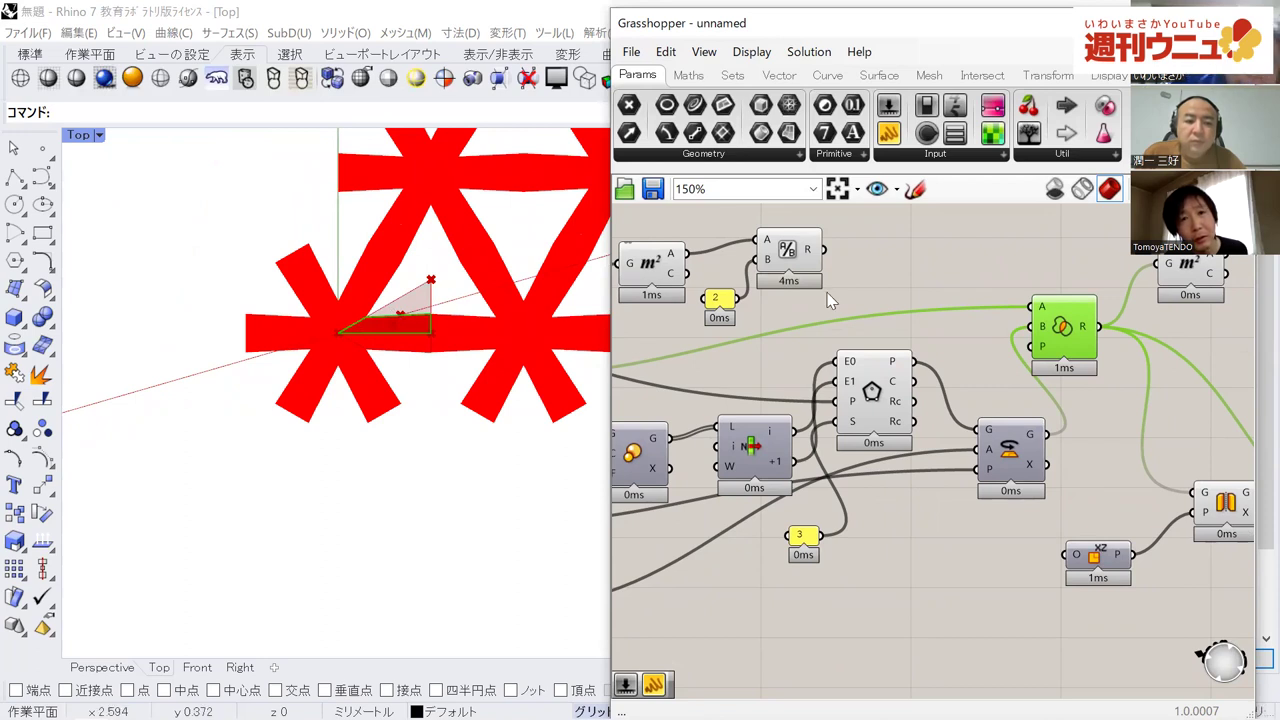
Select the Mirror component that uses the XZ plane to highlight the mirrored piece.
{"action": "scroll", "coordinate": [1155, 334], "scroll_direction": "down", "scroll_amount": 2}
{"action": "right_click_drag", "start_coordinate": [1030, 326], "coordinate": [885, 329]}
{"action": "mouse_move", "coordinate": [1067, 457]}
{"action": "right_mouse_down"}
{"action": "mouse_move", "coordinate": [1047, 449]}
{"action": "mouse_move", "coordinate": [1066, 450]}
{"action": "right_mouse_up"}
{"action": "left_click", "coordinate": [1068, 452]}
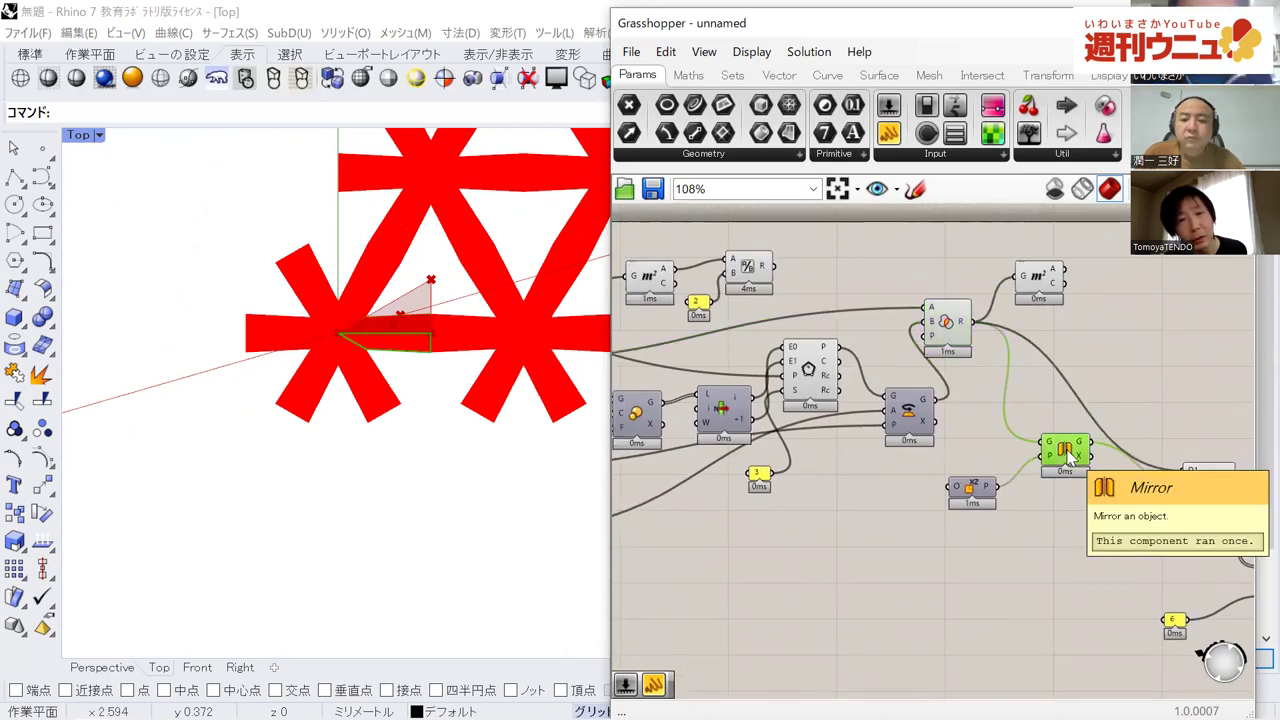
Turn on the preview of the Polar Array component with a count of 6, and select it to highlight the star.
{"action": "right_click_drag", "start_coordinate": [1113, 545], "coordinate": [1014, 513]}
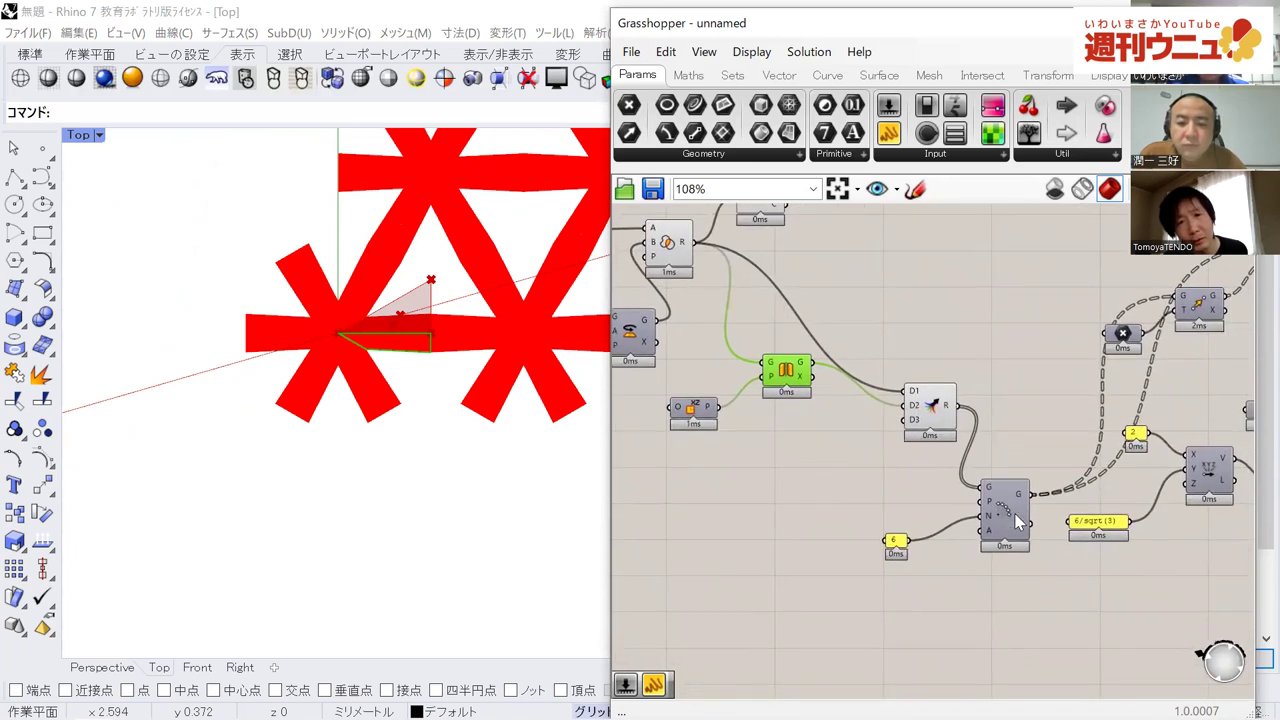
{"action": "scroll", "coordinate": [1016, 521], "scroll_direction": "up", "scroll_amount": 3}
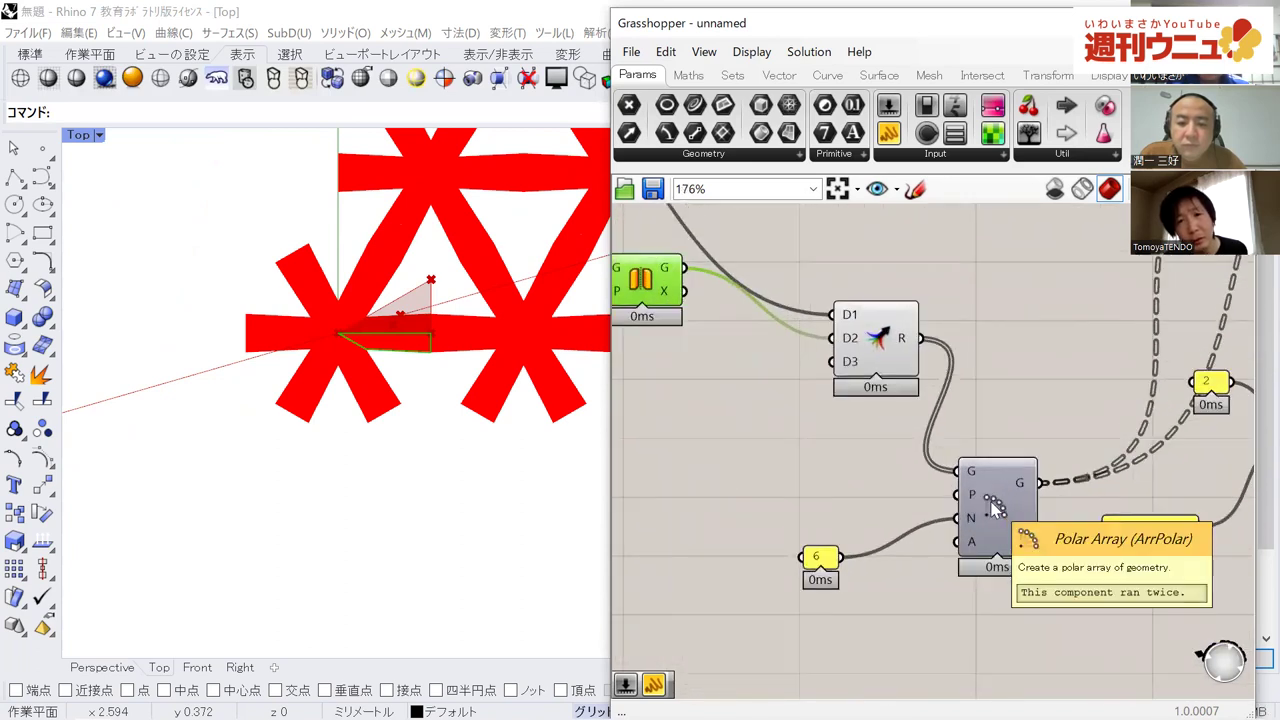
{"action": "right_click_drag", "start_coordinate": [995, 510], "coordinate": [878, 497]}
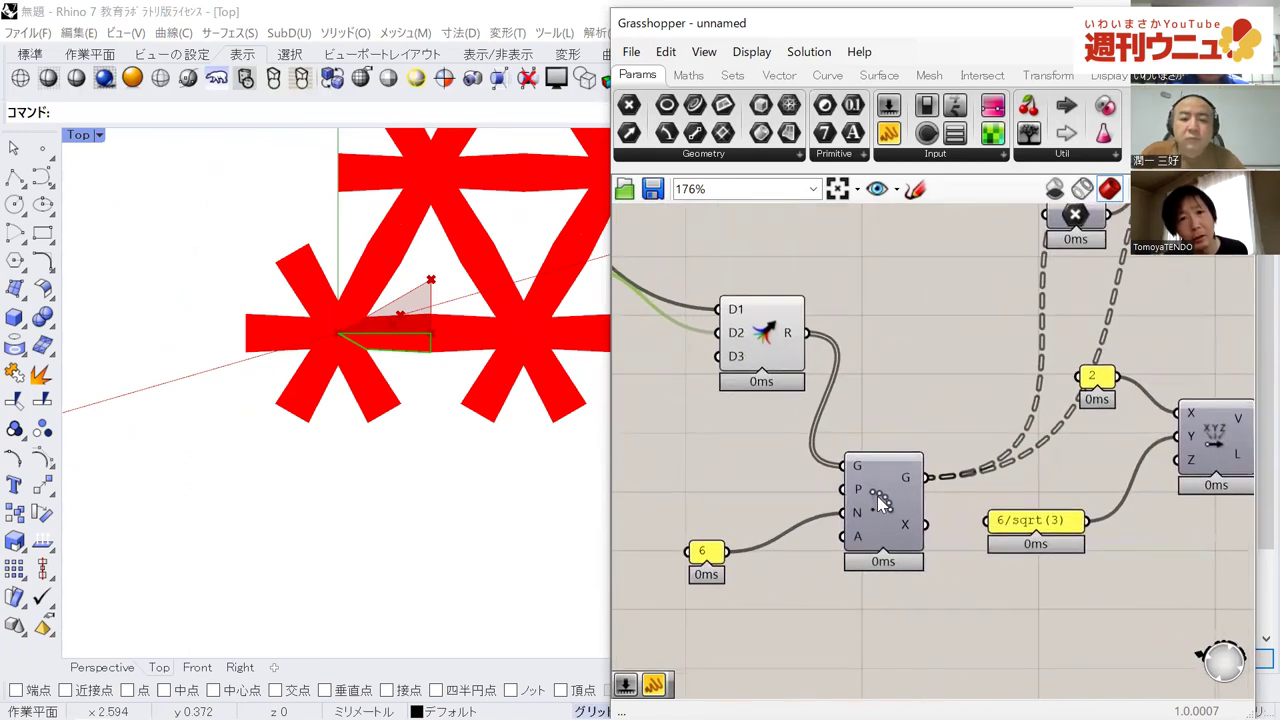
{"action": "scroll", "coordinate": [880, 503], "scroll_direction": "down", "scroll_amount": 2}
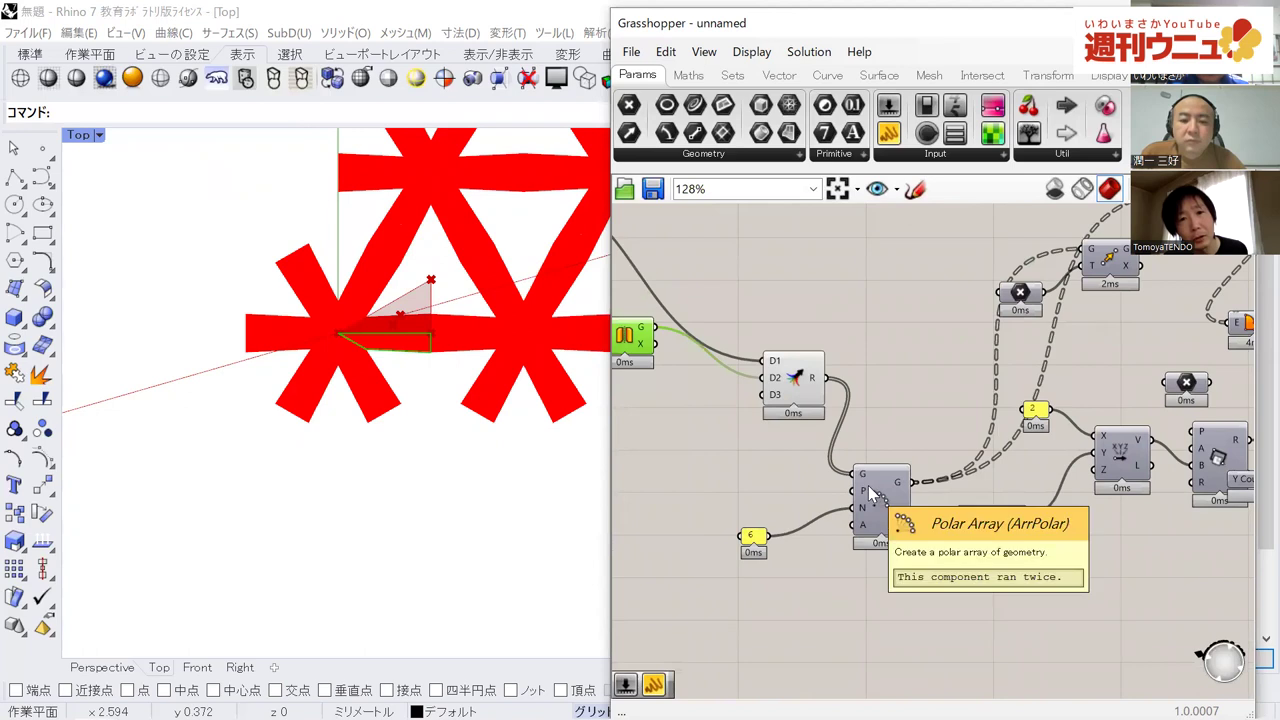
{"action": "right_click", "coordinate": [870, 492]}
{"action": "left_click", "coordinate": [910, 520]}
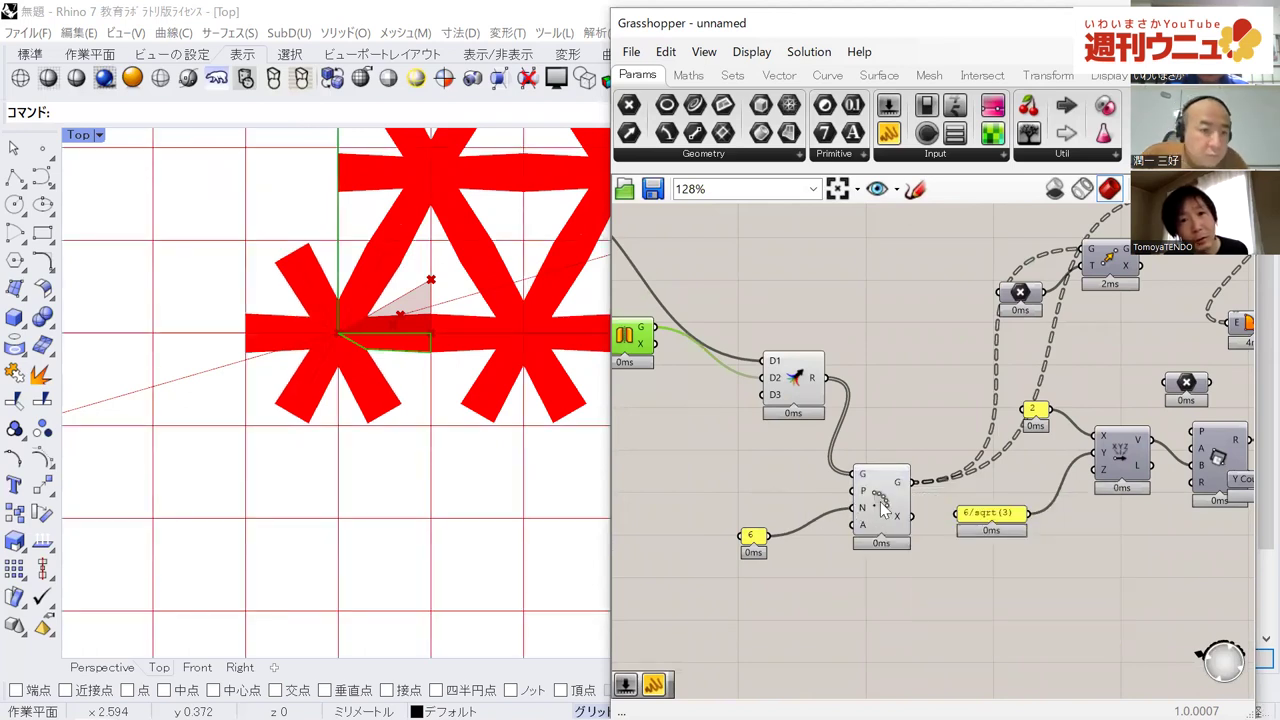
{"action": "left_click", "coordinate": [883, 510]}
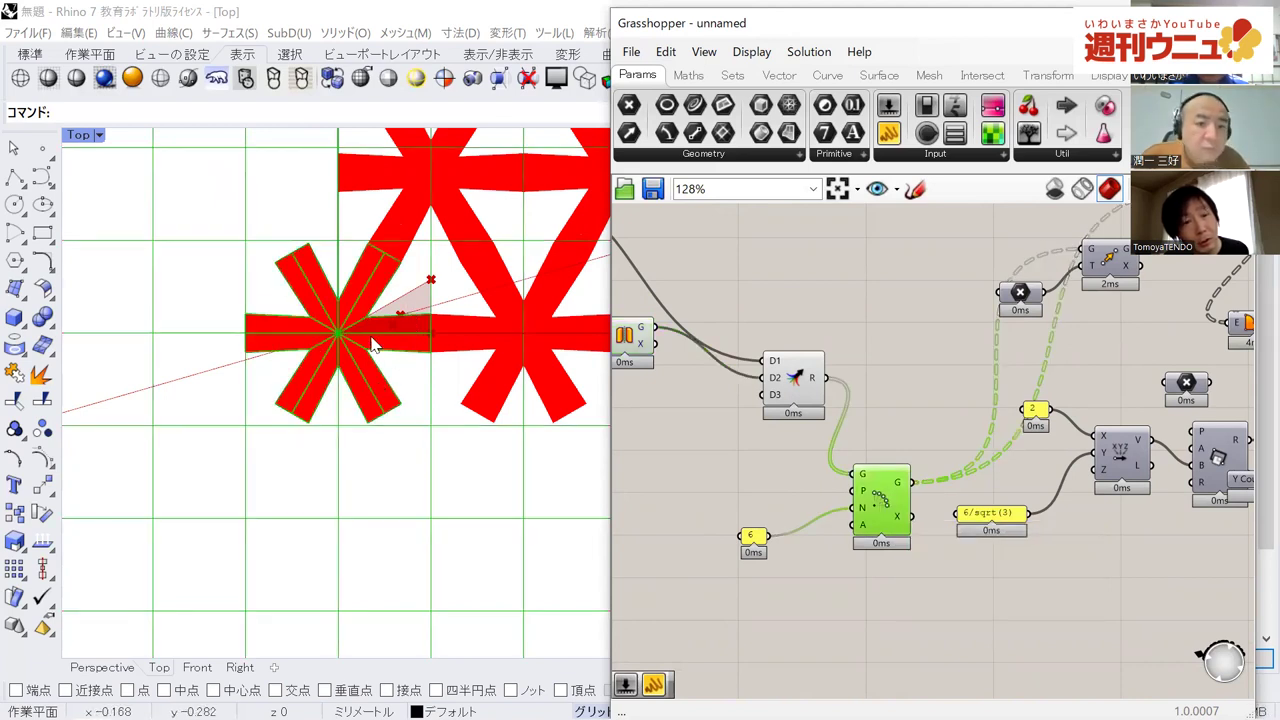
Turn on the previews of the Move component following the Polar Array and of the Merge component it feeds.
{"action": "right_click_drag", "start_coordinate": [880, 383], "coordinate": [755, 388]}
{"action": "right_click_drag", "start_coordinate": [879, 360], "coordinate": [812, 391]}
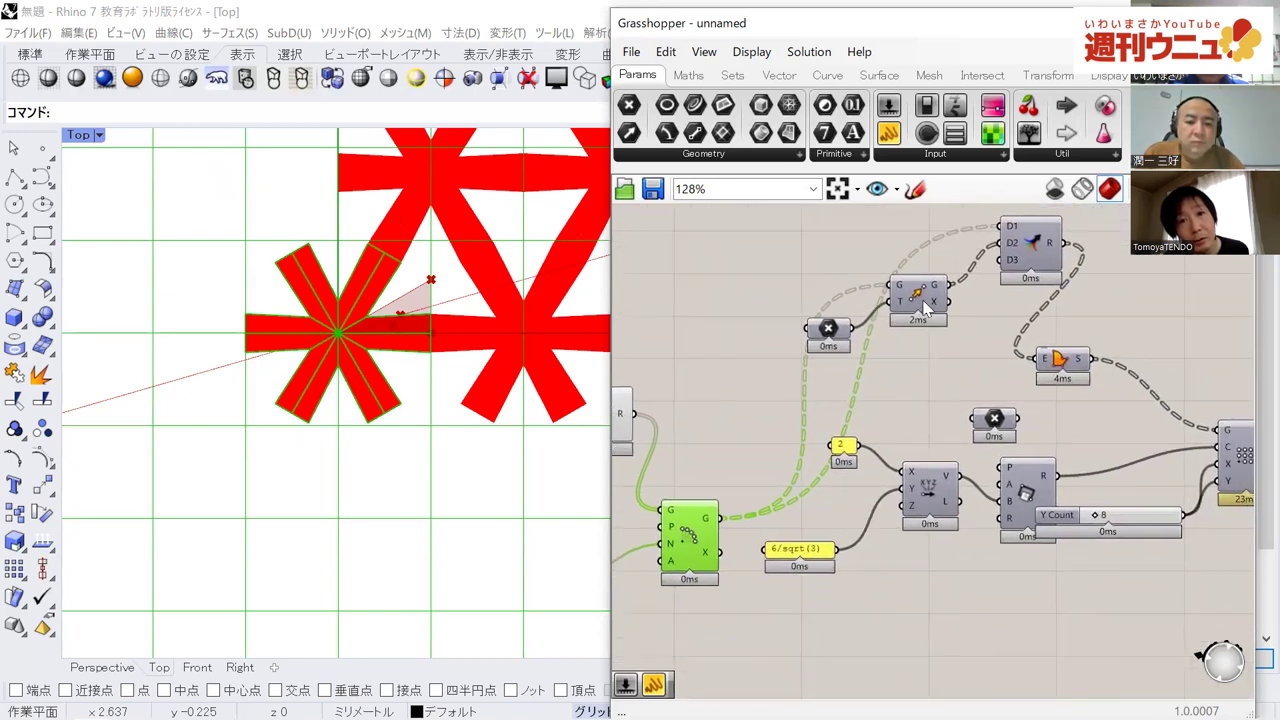
{"action": "right_click", "coordinate": [925, 308]}
{"action": "left_click", "coordinate": [985, 333]}
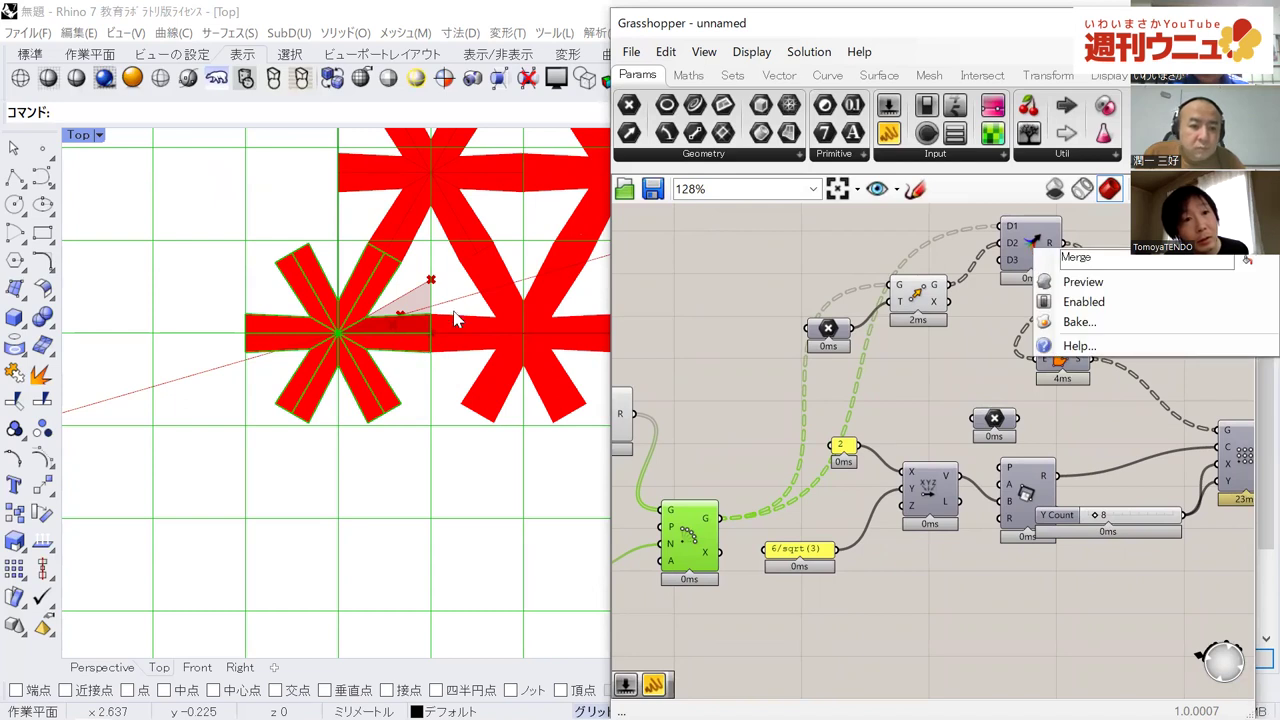
{"action": "left_click", "coordinate": [1083, 282]}
{"action": "right_click_drag", "start_coordinate": [395, 305], "coordinate": [357, 374]}
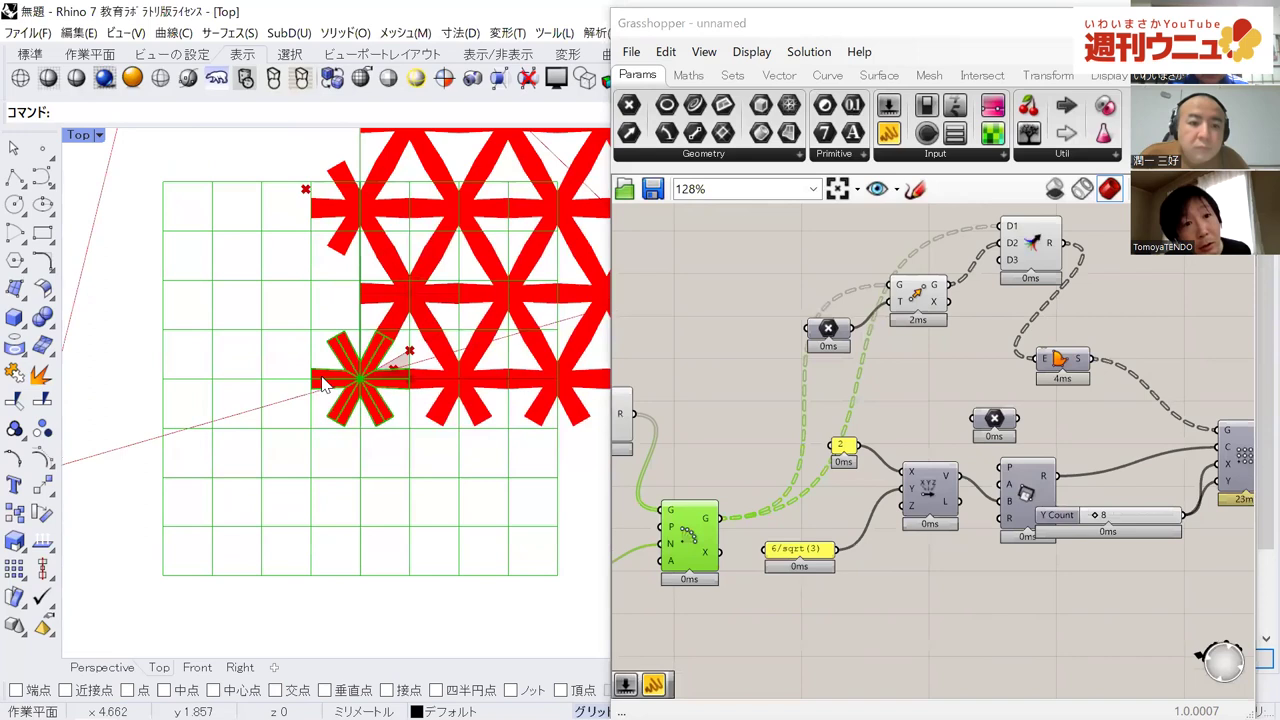
Select the Merge component to highlight both stars, and turn on the preview of the Rectangular Array component.
{"action": "left_click", "coordinate": [1043, 257]}
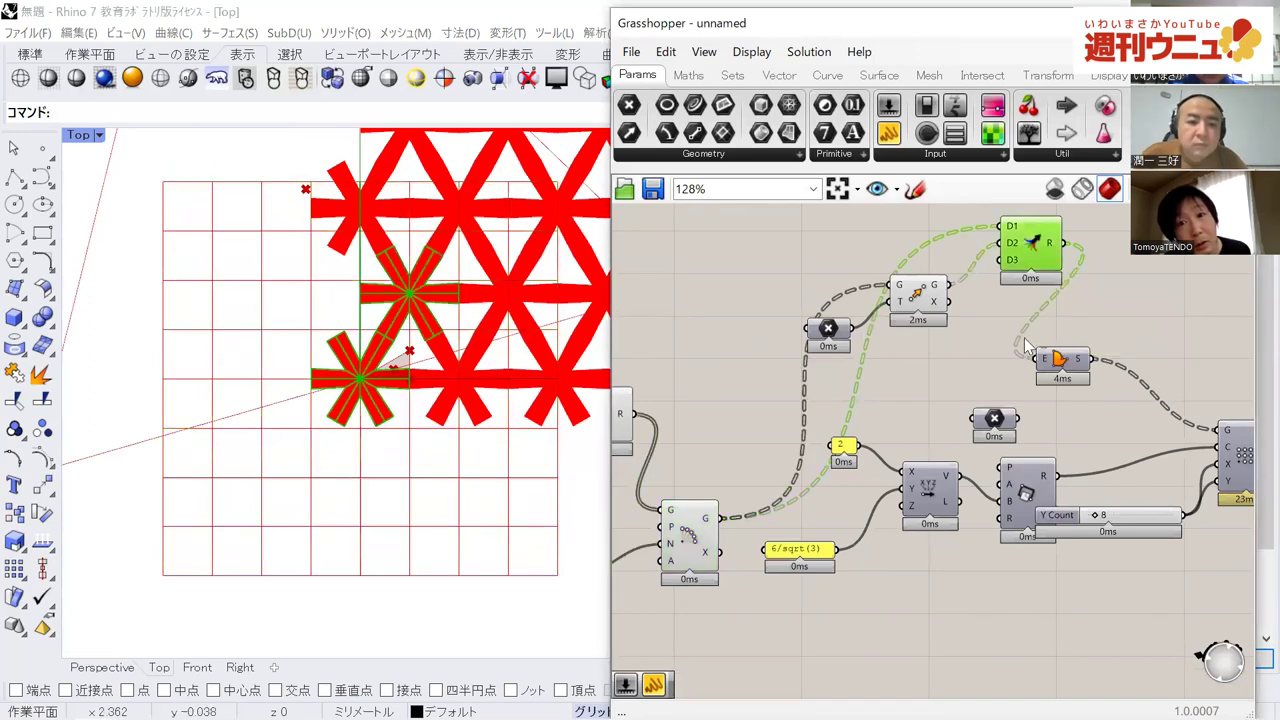
{"action": "right_click_drag", "start_coordinate": [958, 362], "coordinate": [859, 355]}
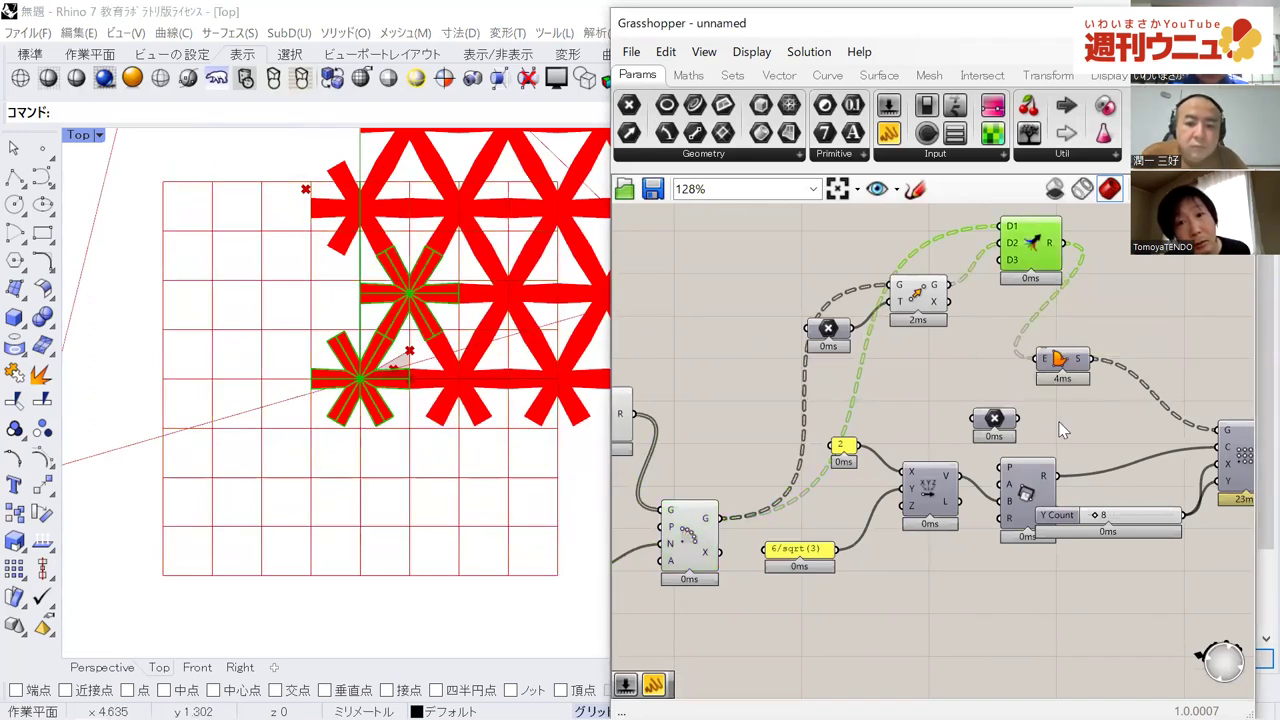
{"action": "right_click_drag", "start_coordinate": [1136, 456], "coordinate": [1069, 439]}
{"action": "scroll", "coordinate": [1069, 438], "scroll_direction": "up", "scroll_amount": 2}
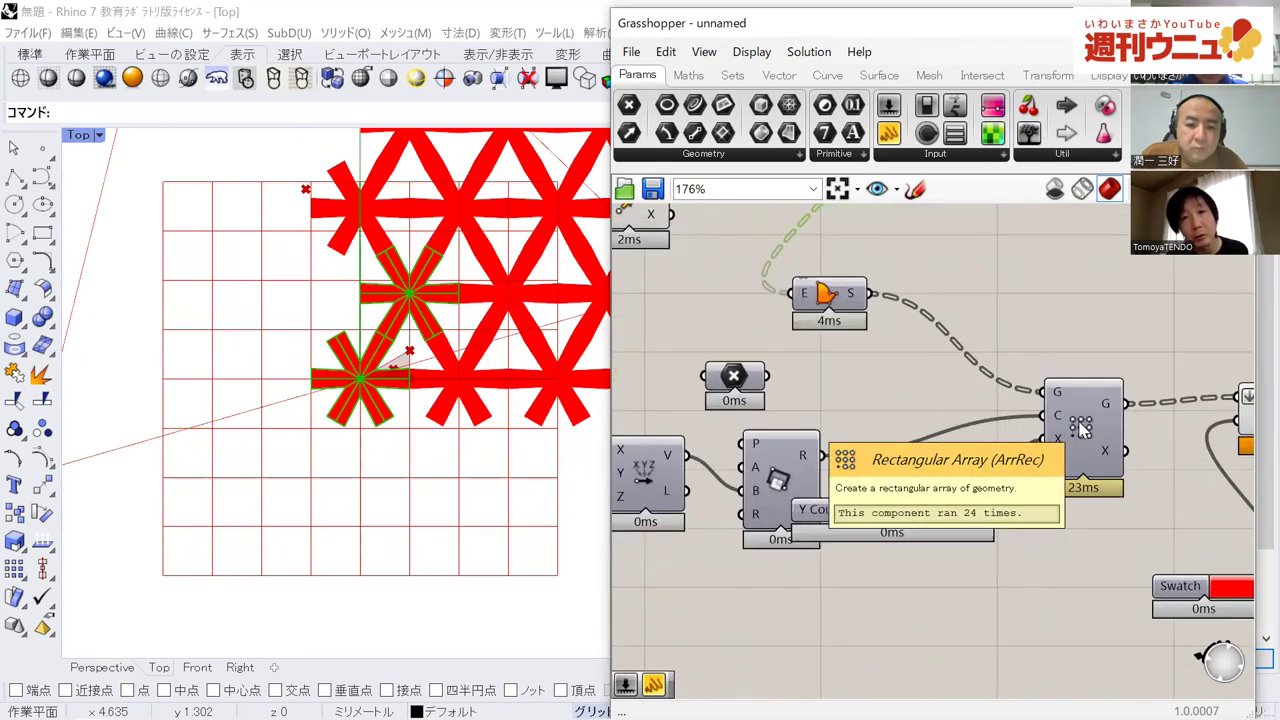
{"action": "left_click", "coordinate": [1080, 428]}
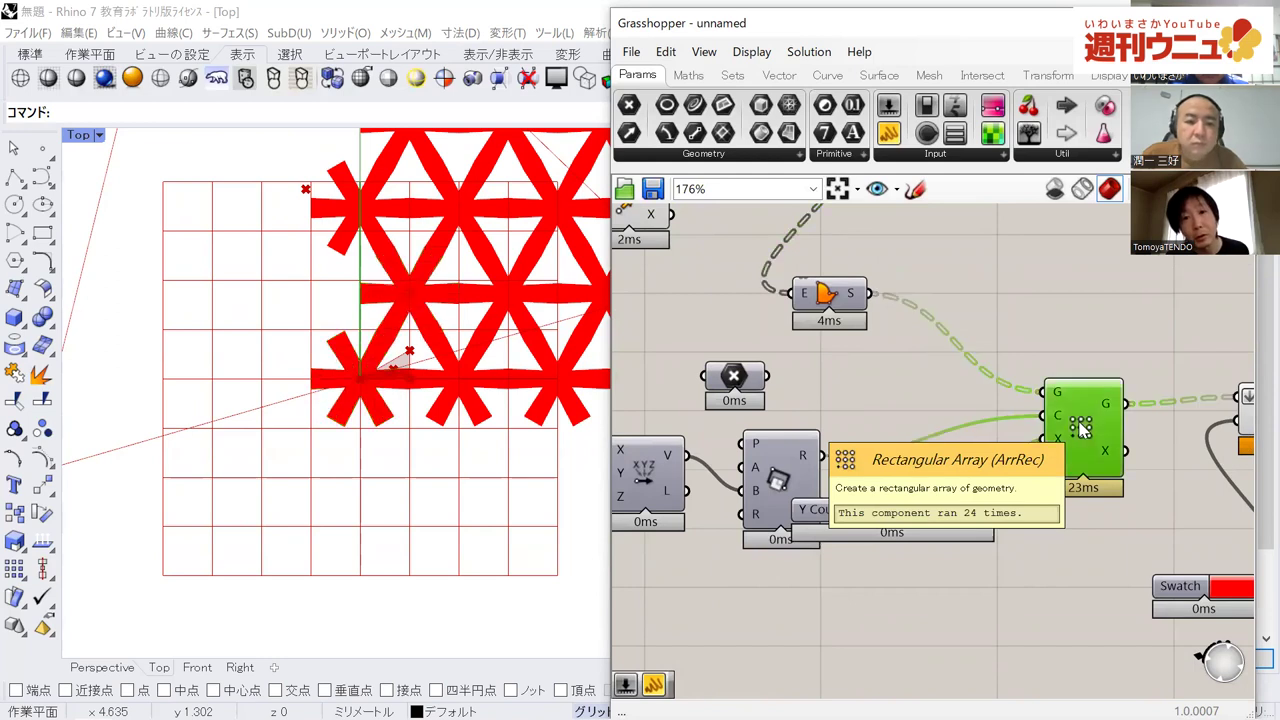
{"action": "right_click", "coordinate": [1080, 428]}
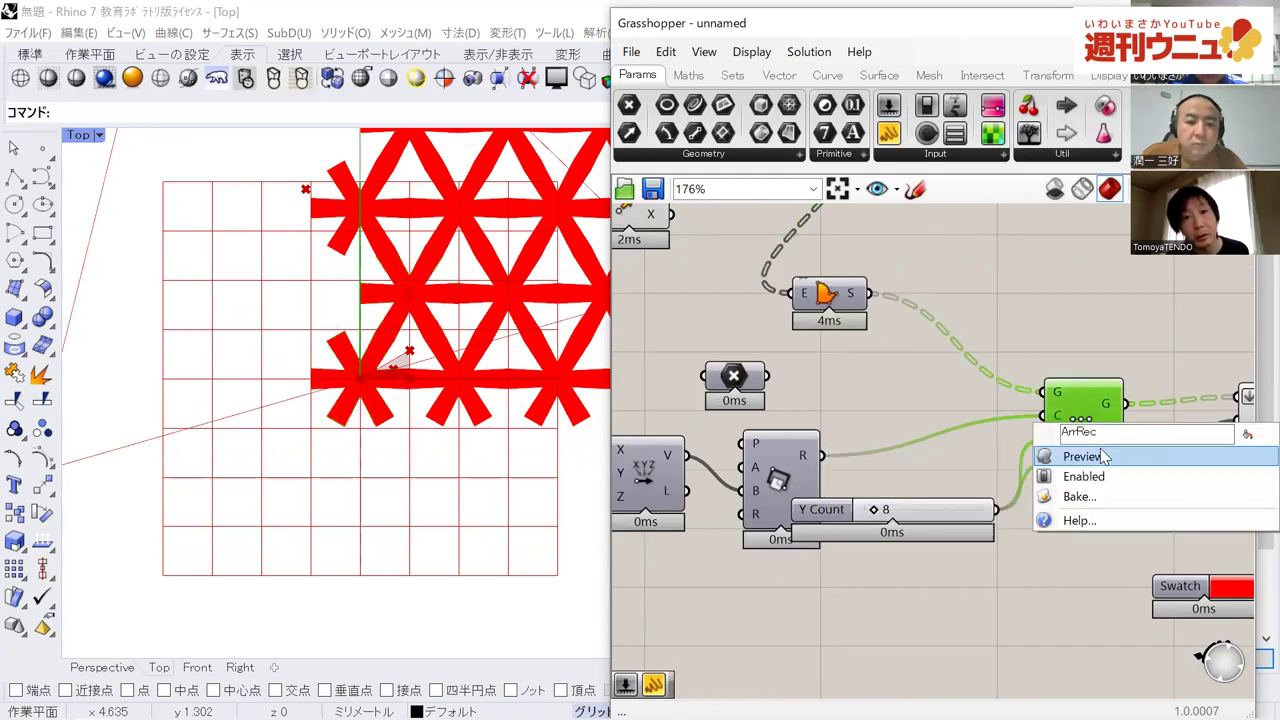
{"action": "left_click", "coordinate": [1100, 456]}
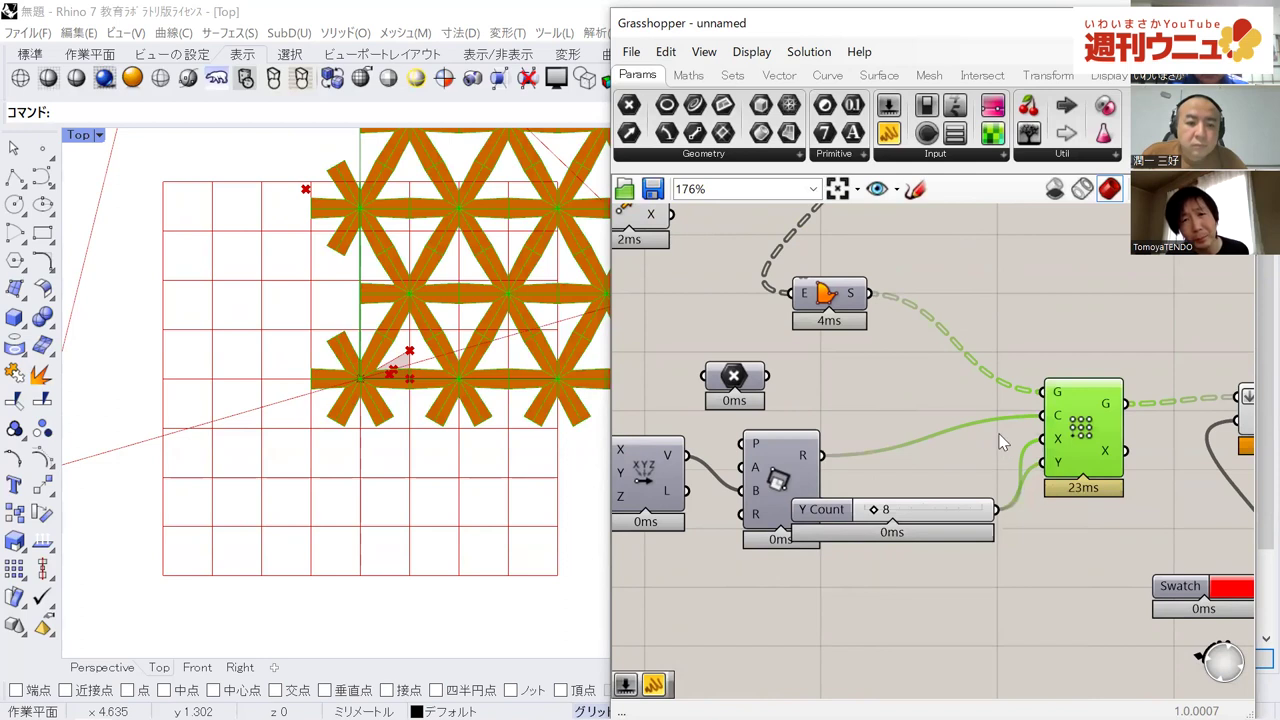
{"action": "mouse_move", "coordinate": [1052, 414]}
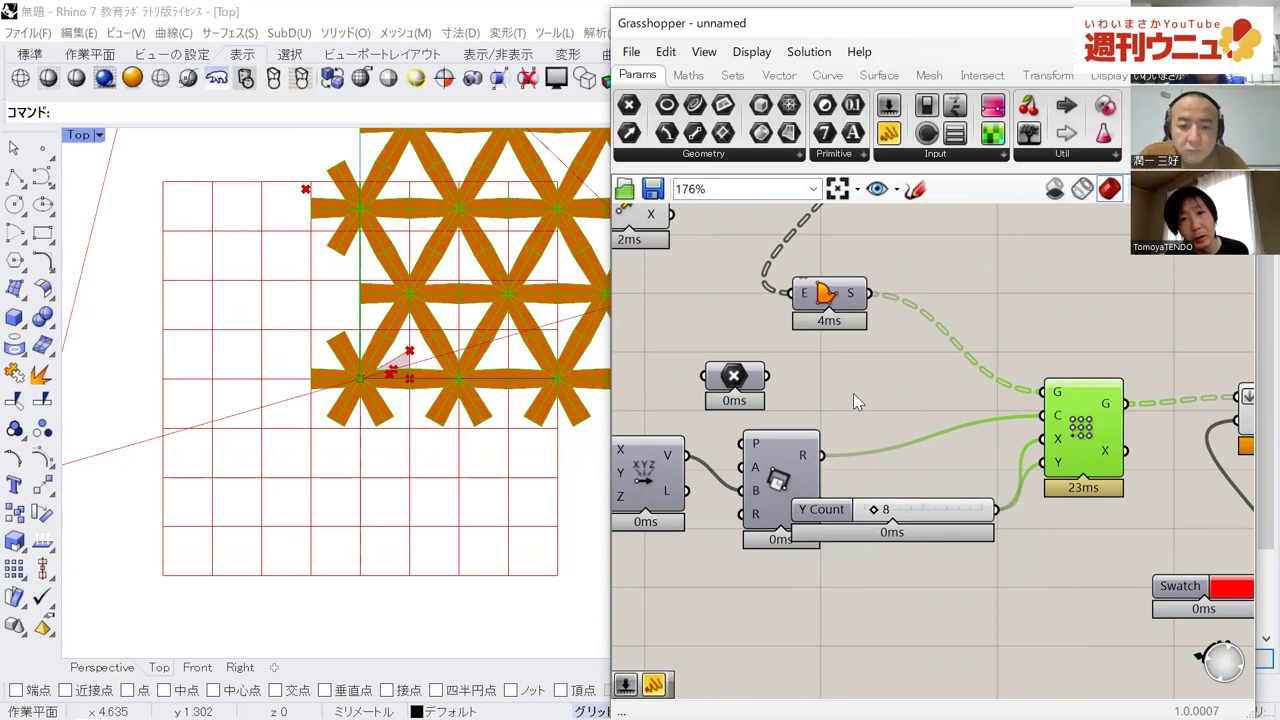
Examine how the Rectangular Array feeds the custom preview with its red swatch, view the whole tiled pattern, and deselect the array.
{"action": "right_click_drag", "start_coordinate": [938, 383], "coordinate": [796, 380]}
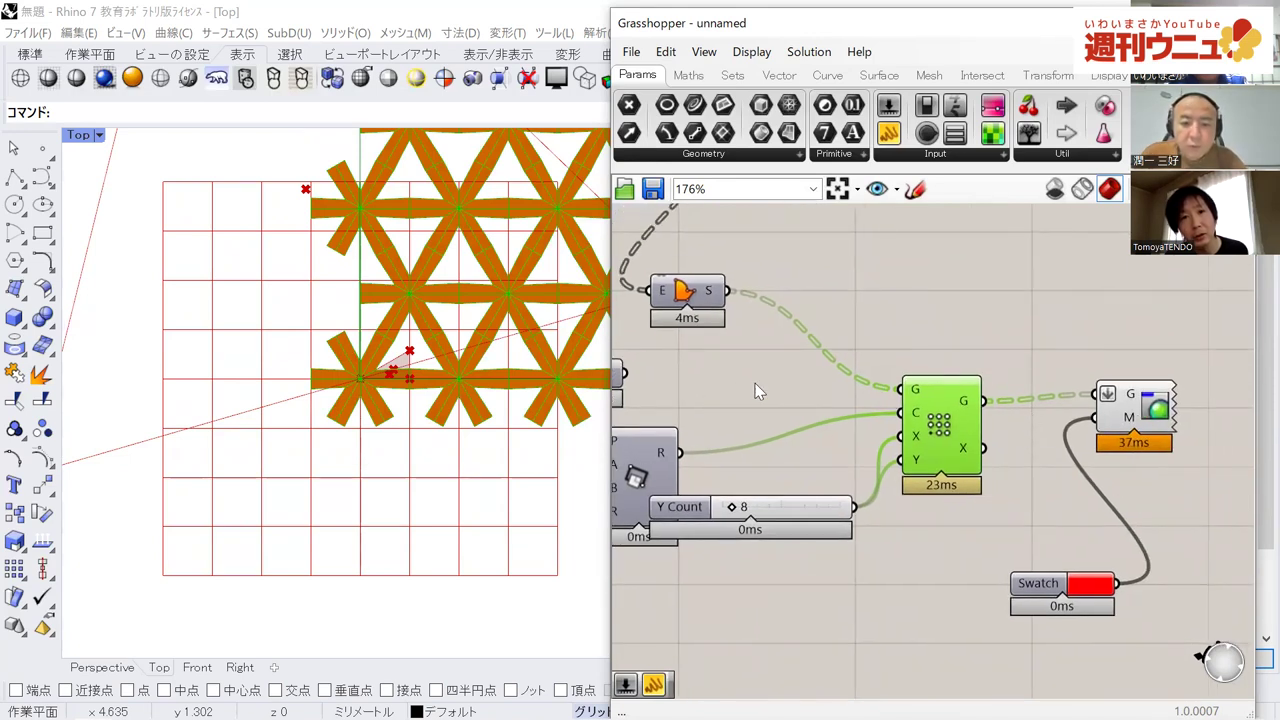
{"action": "scroll", "coordinate": [755, 390], "scroll_direction": "down", "scroll_amount": 4}
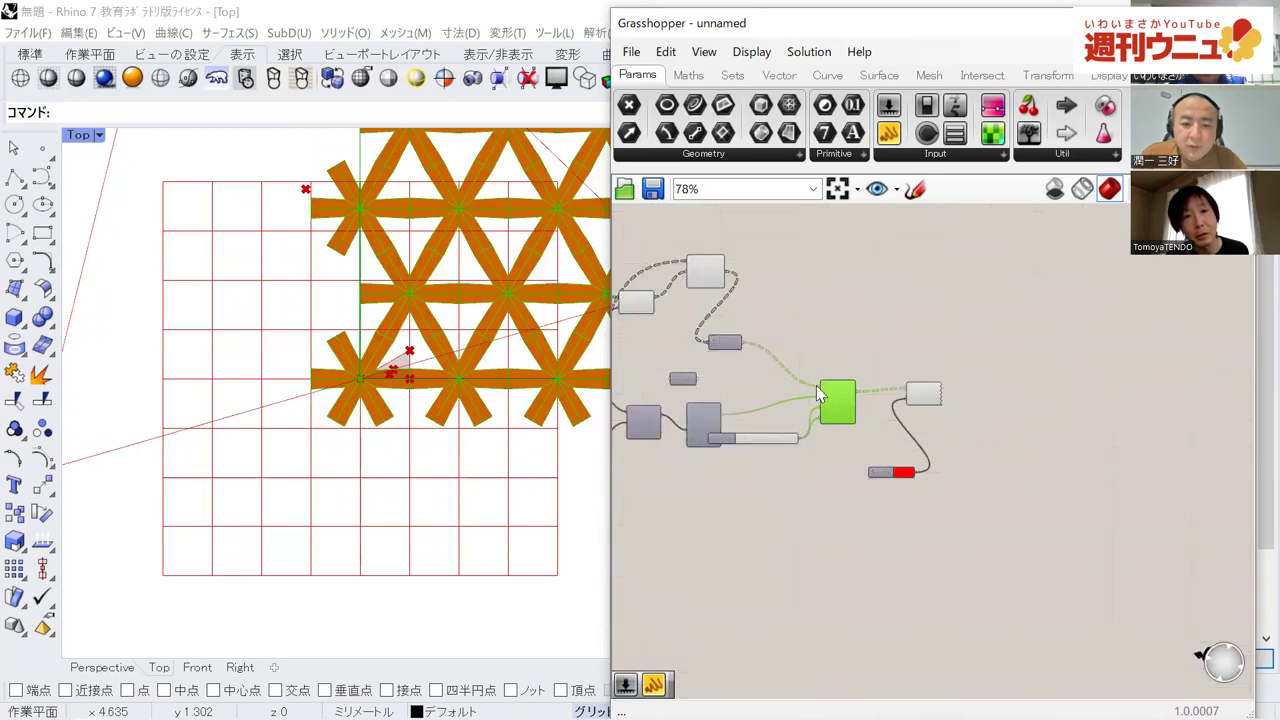
{"action": "right_click_drag", "start_coordinate": [816, 385], "coordinate": [874, 390]}
{"action": "scroll", "coordinate": [788, 400], "scroll_direction": "up", "scroll_amount": 4}
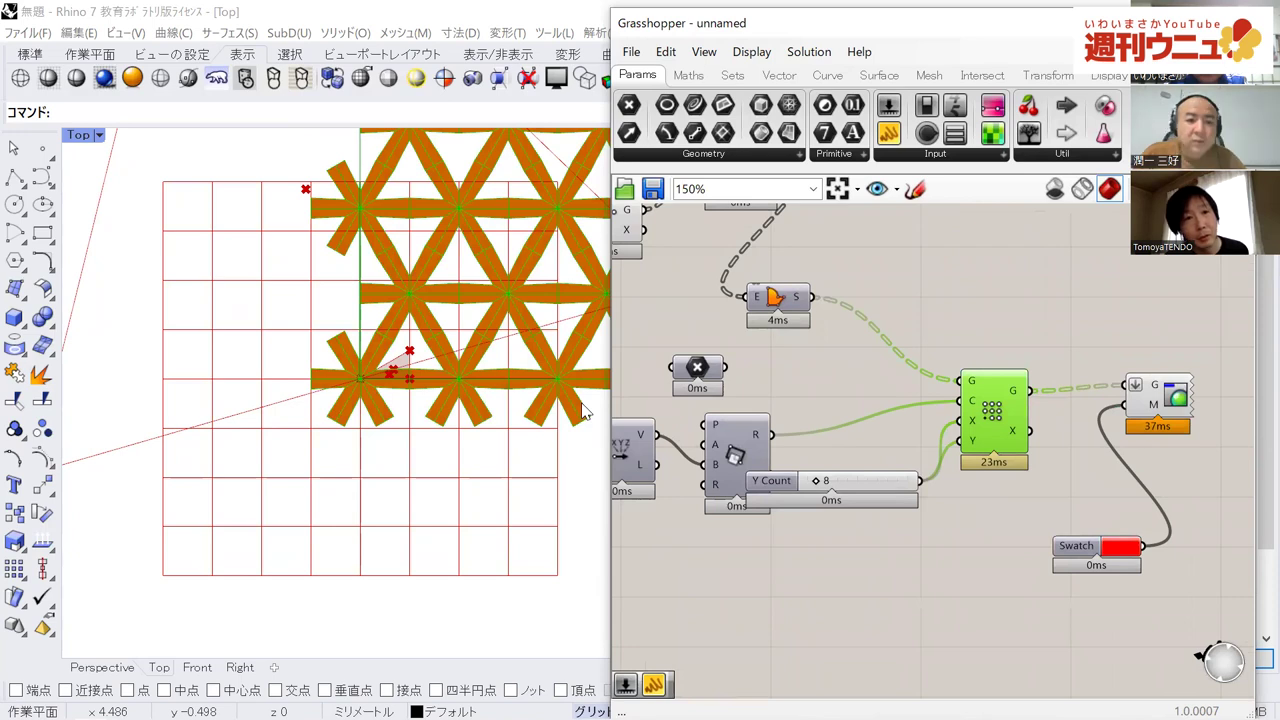
{"action": "scroll", "coordinate": [458, 313], "scroll_direction": "up", "scroll_amount": 2}
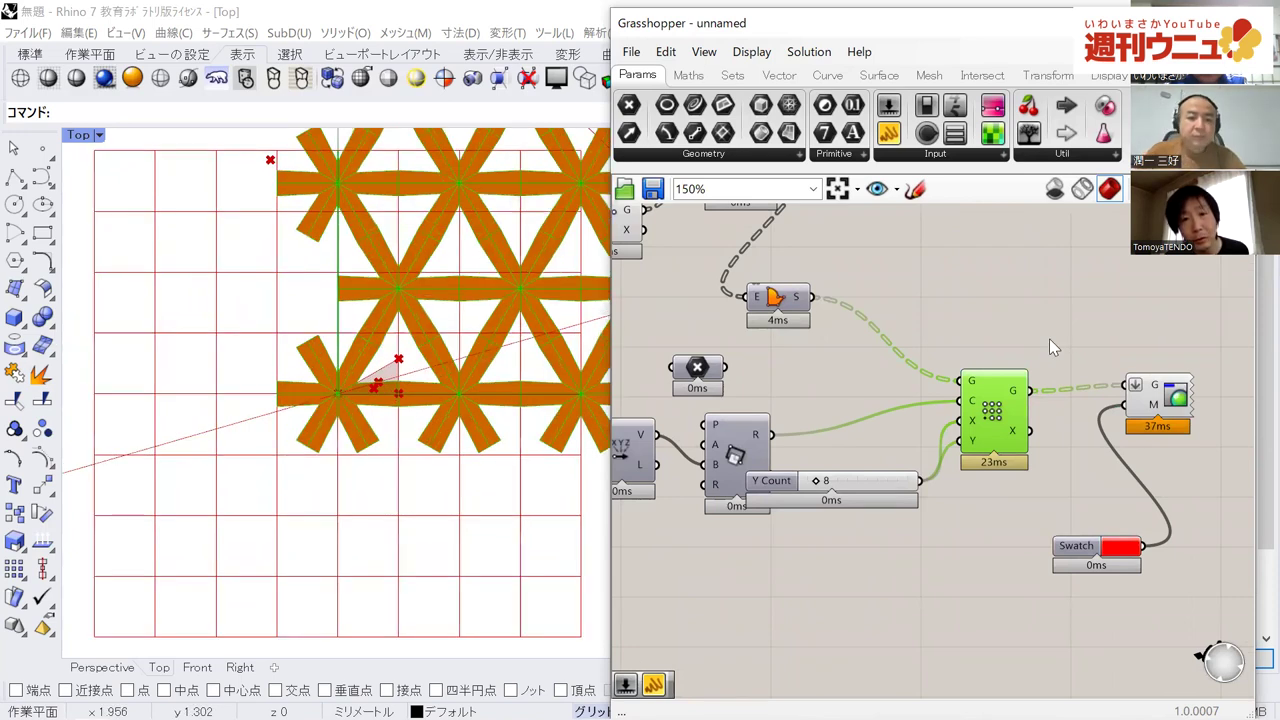
{"action": "scroll", "coordinate": [218, 467], "scroll_direction": "down", "scroll_amount": 14}
{"action": "right_click_drag", "start_coordinate": [626, 283], "coordinate": [806, 294]}
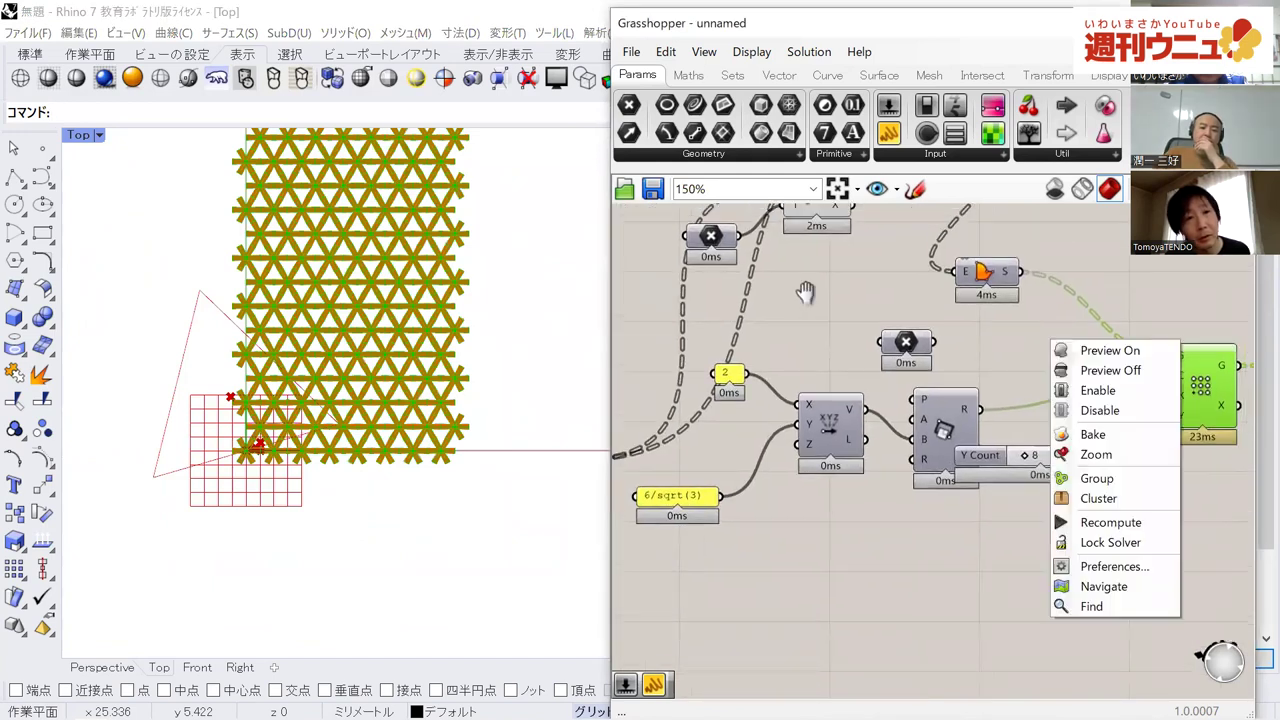
{"action": "left_click", "coordinate": [830, 360]}
Review the start of the definition, from the constructed point and four-point surface to the Area component and Angle slider.
{"action": "right_click_drag", "start_coordinate": [997, 337], "coordinate": [1244, 341]}
{"action": "right_click_drag", "start_coordinate": [824, 288], "coordinate": [1037, 275]}
{"action": "right_click_drag", "start_coordinate": [661, 449], "coordinate": [963, 490]}
{"action": "right_click_drag", "start_coordinate": [895, 277], "coordinate": [1130, 330]}
{"action": "right_click_drag", "start_coordinate": [616, 313], "coordinate": [1140, 404]}
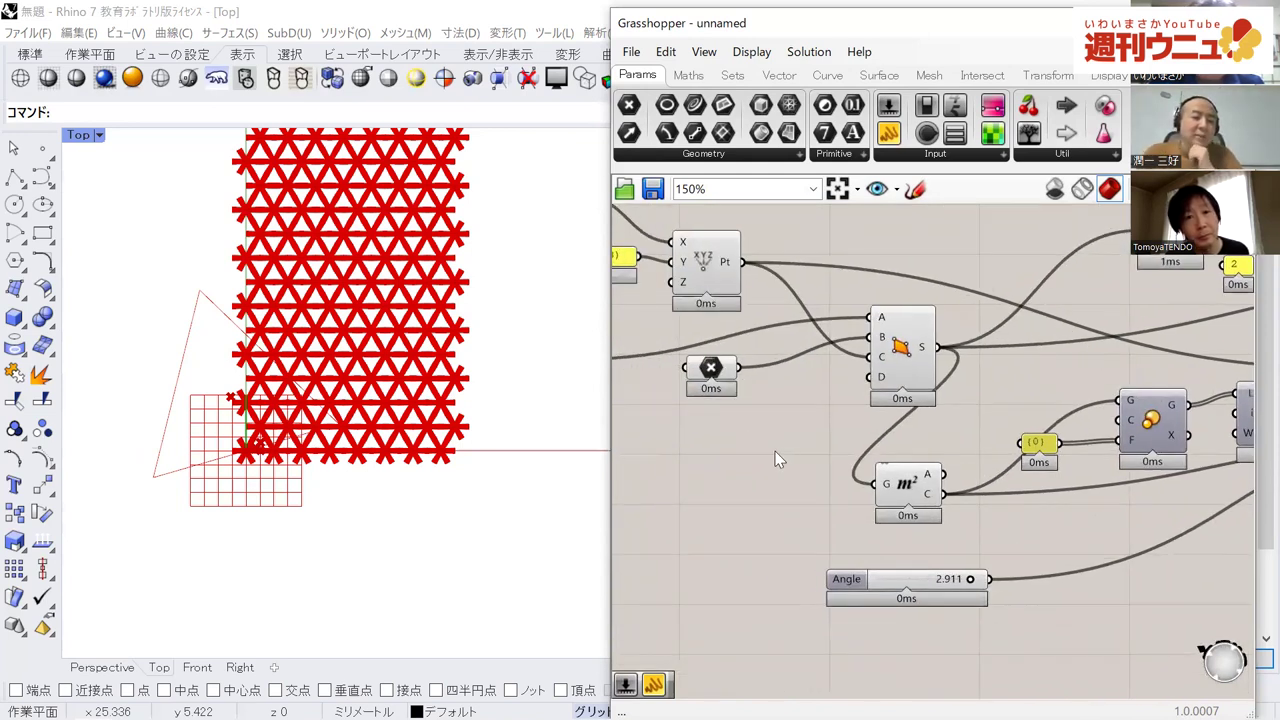
{"action": "right_click_drag", "start_coordinate": [780, 459], "coordinate": [928, 583]}
{"action": "scroll", "coordinate": [877, 497], "scroll_direction": "up", "scroll_amount": 1}
{"action": "scroll", "coordinate": [862, 445], "scroll_direction": "down", "scroll_amount": 2}
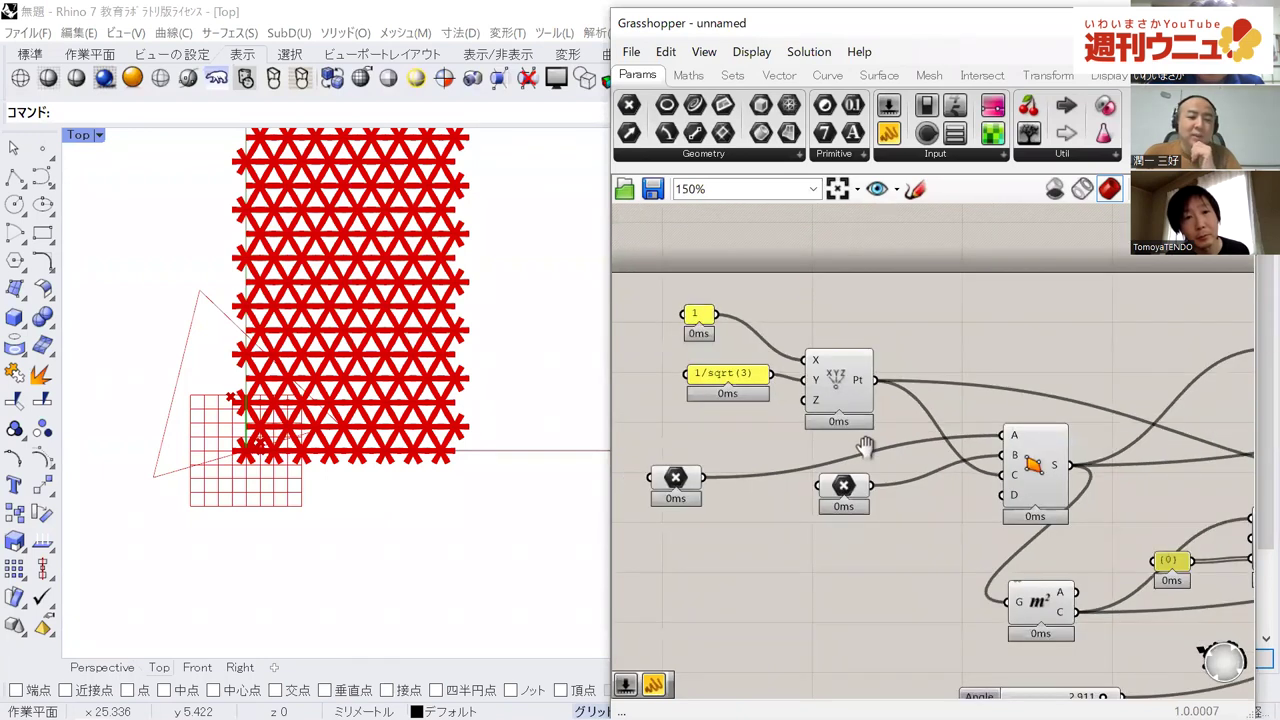
{"action": "right_click_drag", "start_coordinate": [833, 412], "coordinate": [806, 398]}
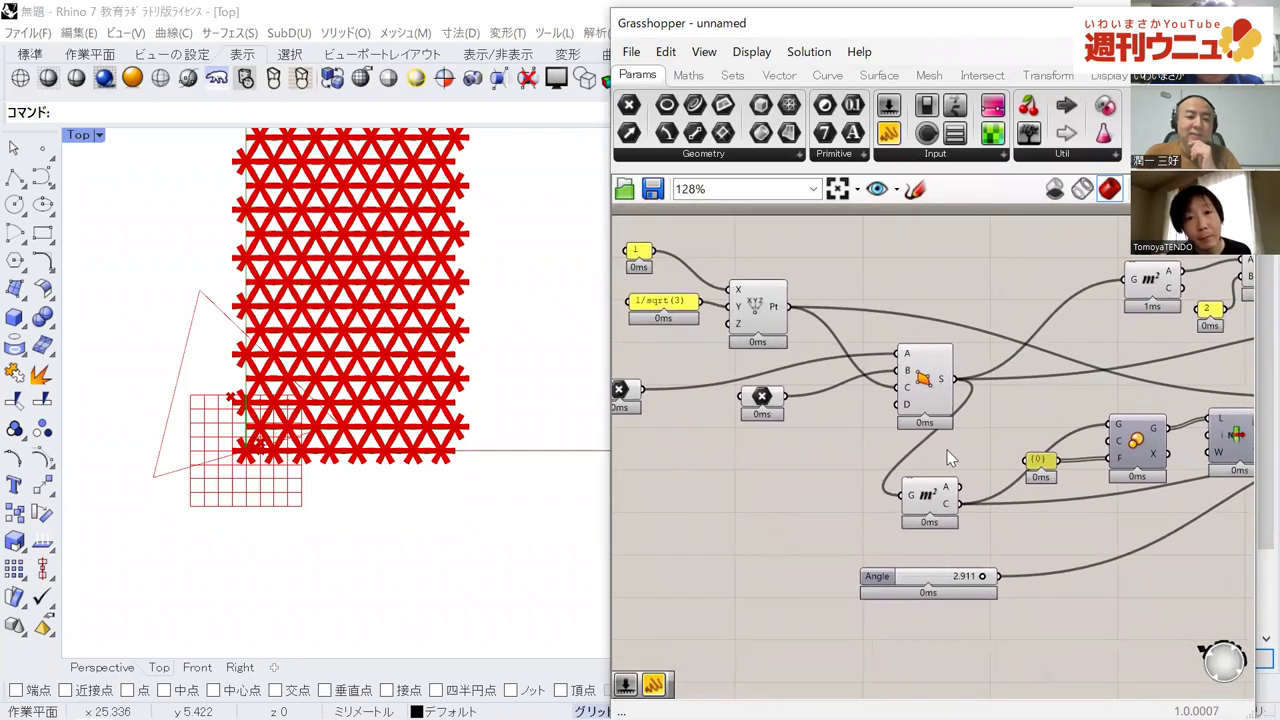
{"action": "scroll", "coordinate": [268, 439], "scroll_direction": "up", "scroll_amount": 2}
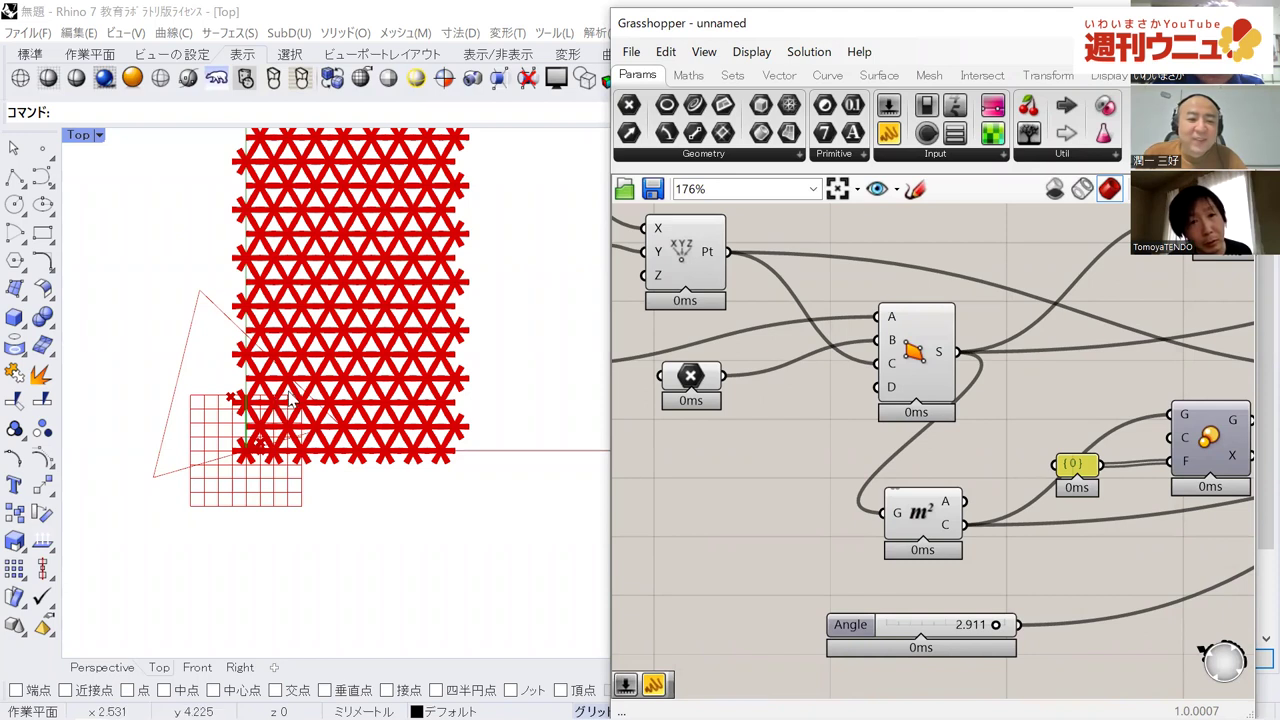
Follow the definition from the edge polygon and rotation through the mirror, Merge and Polar Array components to the Rectangular Array.
{"action": "right_click_drag", "start_coordinate": [732, 433], "coordinate": [717, 429]}
{"action": "right_click_drag", "start_coordinate": [1139, 388], "coordinate": [1059, 383]}
{"action": "right_click_drag", "start_coordinate": [1251, 425], "coordinate": [1206, 420]}
{"action": "right_click_drag", "start_coordinate": [1128, 423], "coordinate": [636, 416]}
{"action": "right_click_drag", "start_coordinate": [817, 504], "coordinate": [778, 501]}
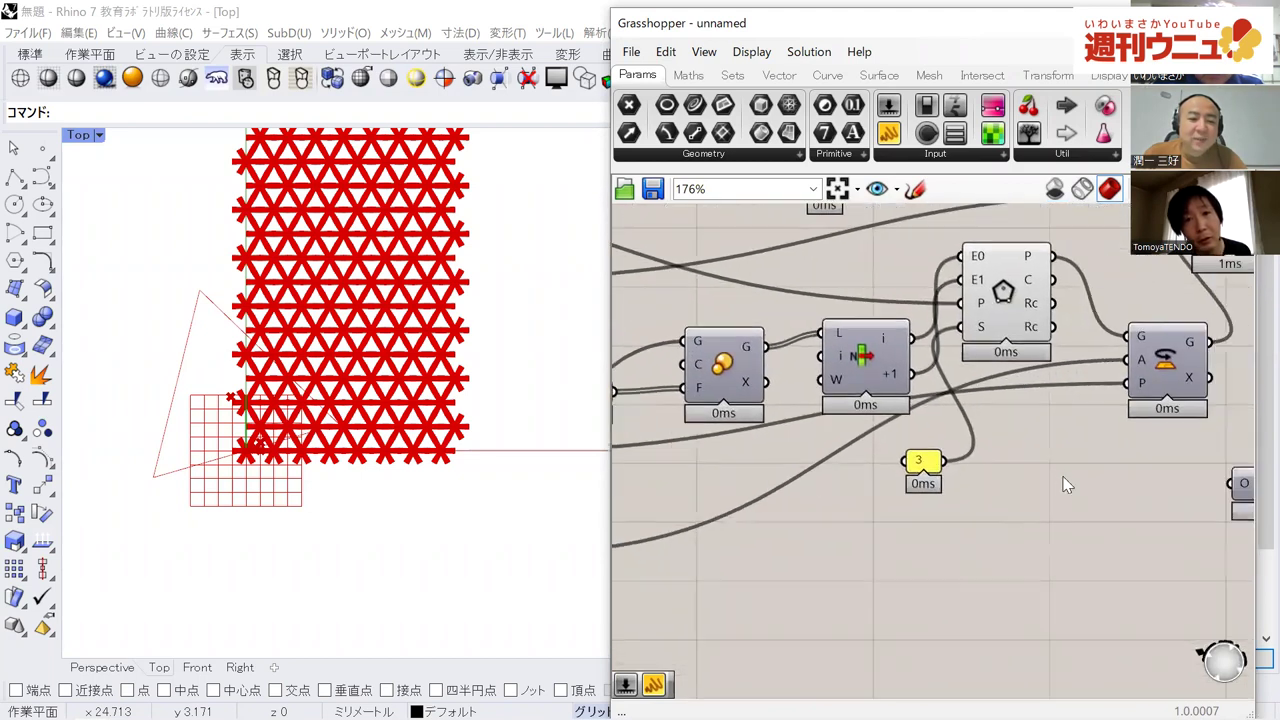
{"action": "right_click_drag", "start_coordinate": [1063, 478], "coordinate": [991, 471]}
{"action": "right_click_drag", "start_coordinate": [1104, 408], "coordinate": [1070, 403]}
{"action": "right_click_drag", "start_coordinate": [905, 344], "coordinate": [760, 354]}
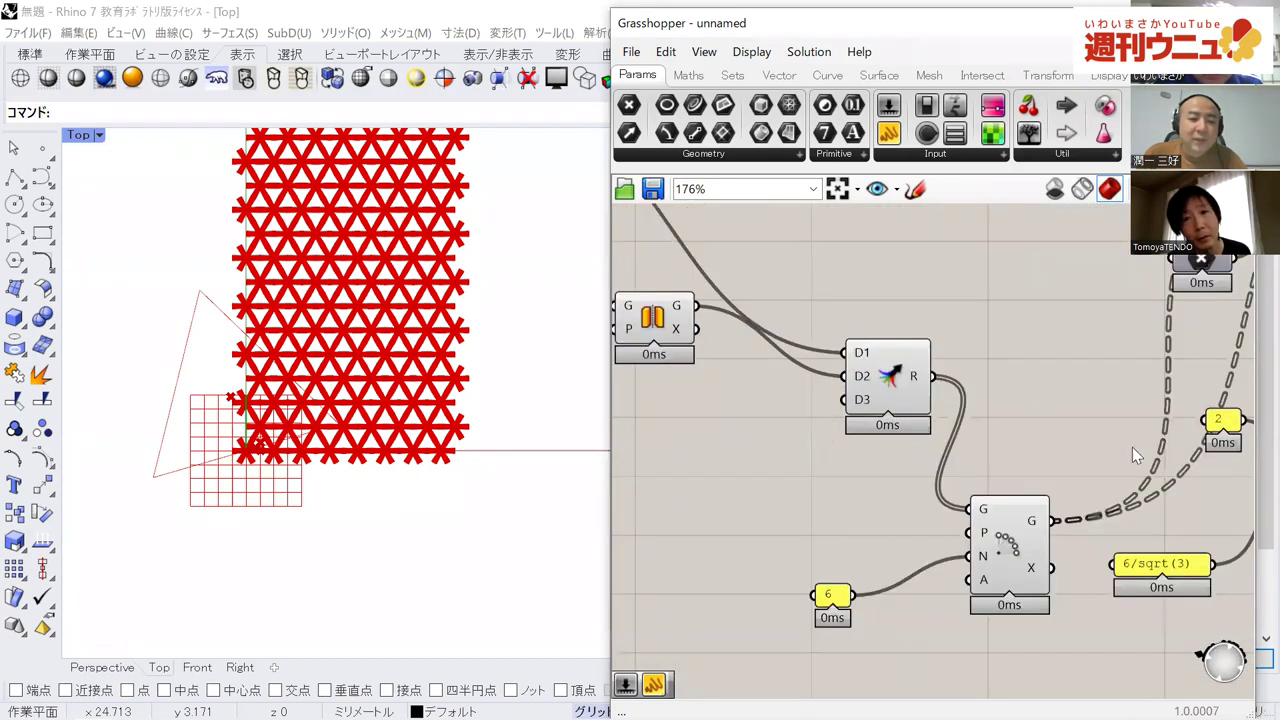
{"action": "scroll", "coordinate": [1060, 415], "scroll_direction": "down", "scroll_amount": 2}
{"action": "right_click_drag", "start_coordinate": [1066, 409], "coordinate": [875, 395]}
{"action": "right_click_drag", "start_coordinate": [1092, 393], "coordinate": [1010, 404]}
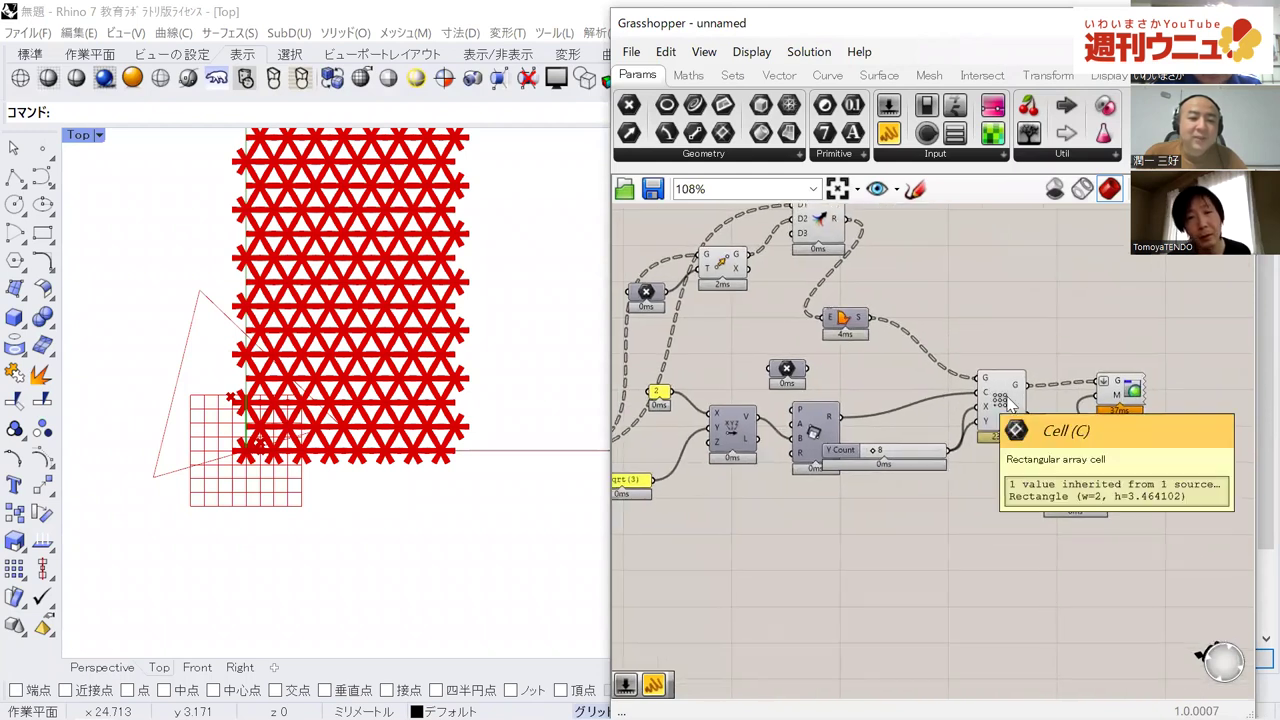
Examine the Rectangular Array's geometry, cell and count inputs together with the boundary surface, rectangle and Y Count slider feeding it.
{"action": "scroll", "coordinate": [1010, 404], "scroll_direction": "up", "scroll_amount": 3}
{"action": "scroll", "coordinate": [1008, 402], "scroll_direction": "up", "scroll_amount": 4}
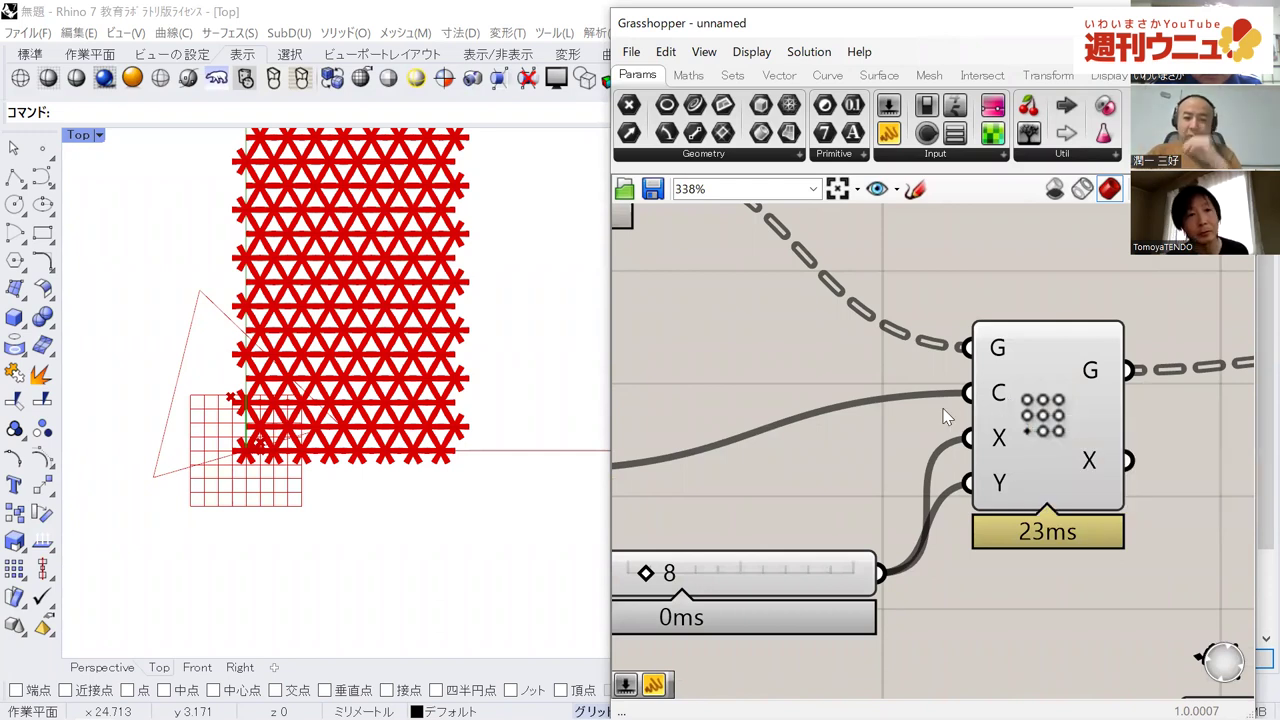
{"action": "scroll", "coordinate": [945, 414], "scroll_direction": "down", "scroll_amount": 3}
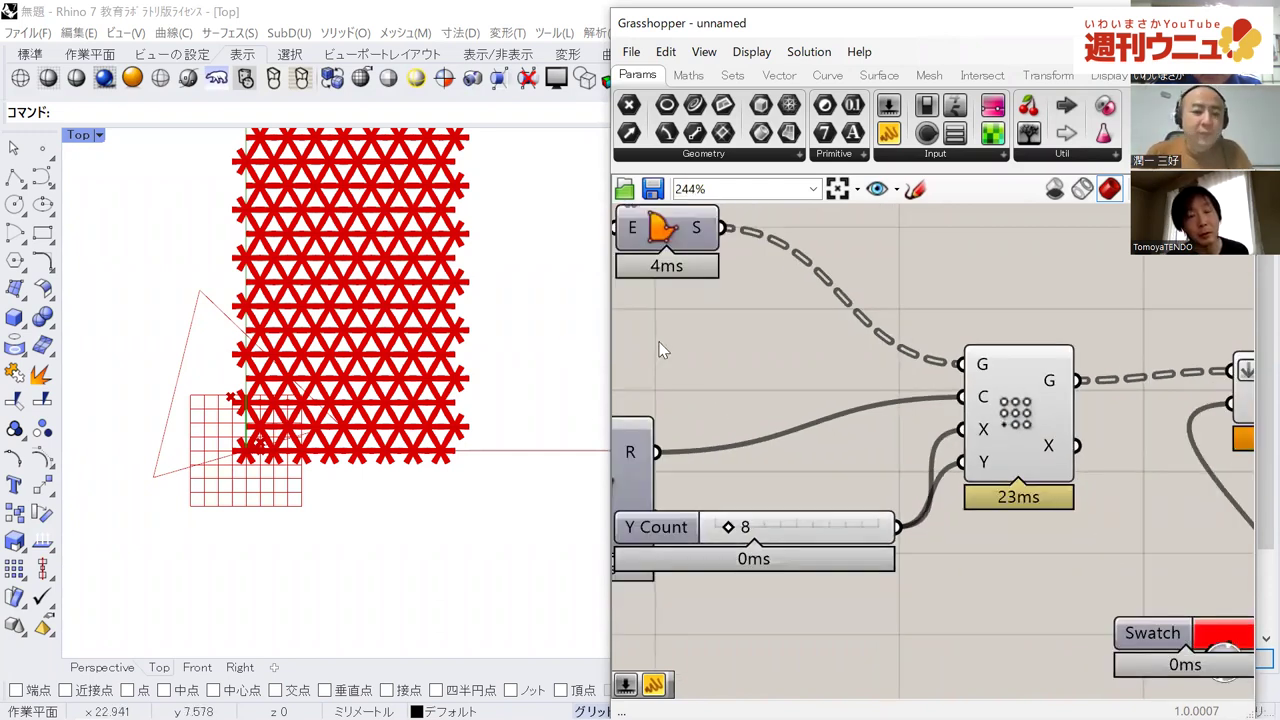
{"action": "right_click_drag", "start_coordinate": [794, 431], "coordinate": [845, 458]}
{"action": "right_click_drag", "start_coordinate": [681, 386], "coordinate": [717, 409]}
{"action": "right_click_drag", "start_coordinate": [835, 430], "coordinate": [792, 408]}
{"action": "right_click_drag", "start_coordinate": [701, 438], "coordinate": [653, 398]}
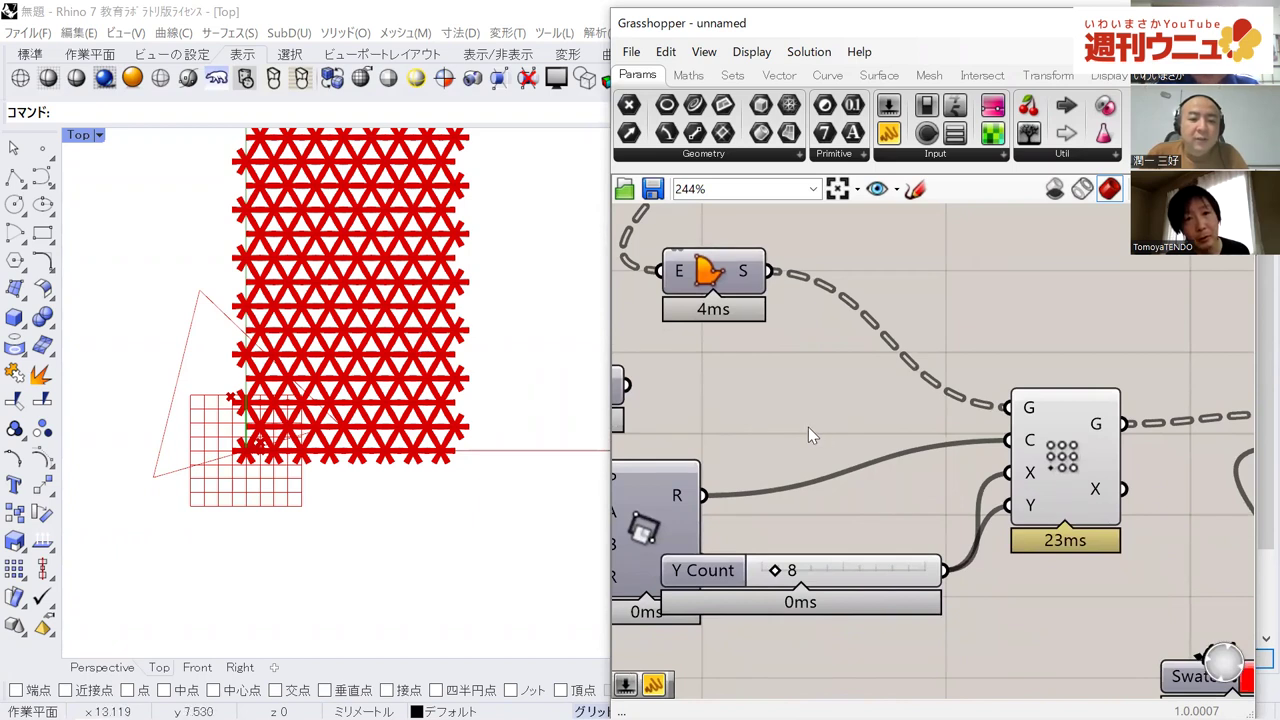
{"action": "scroll", "coordinate": [809, 428], "scroll_direction": "down", "scroll_amount": 3}
{"action": "scroll", "coordinate": [808, 427], "scroll_direction": "down", "scroll_amount": 3}
{"action": "right_click_drag", "start_coordinate": [913, 418], "coordinate": [977, 417]}
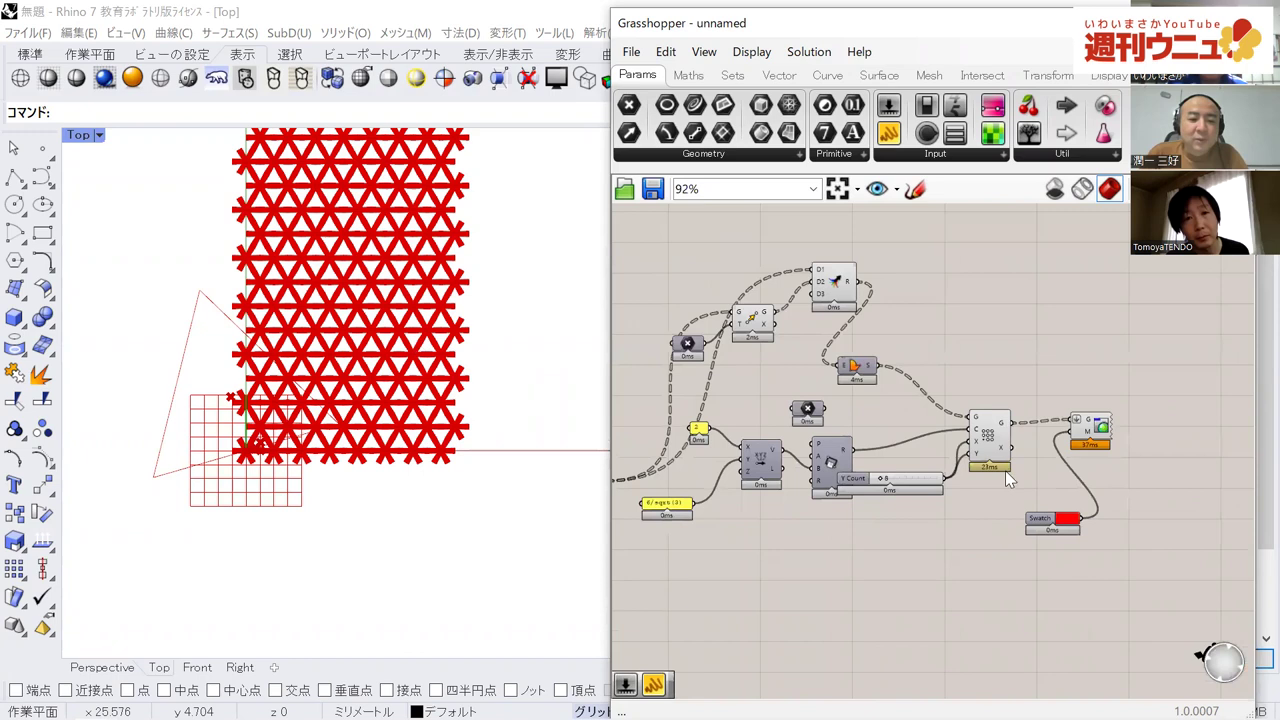
Trace the definition back to the region intersection's result output and the points and four-point surface forming the base triangle.
{"action": "right_click_drag", "start_coordinate": [990, 510], "coordinate": [1141, 537]}
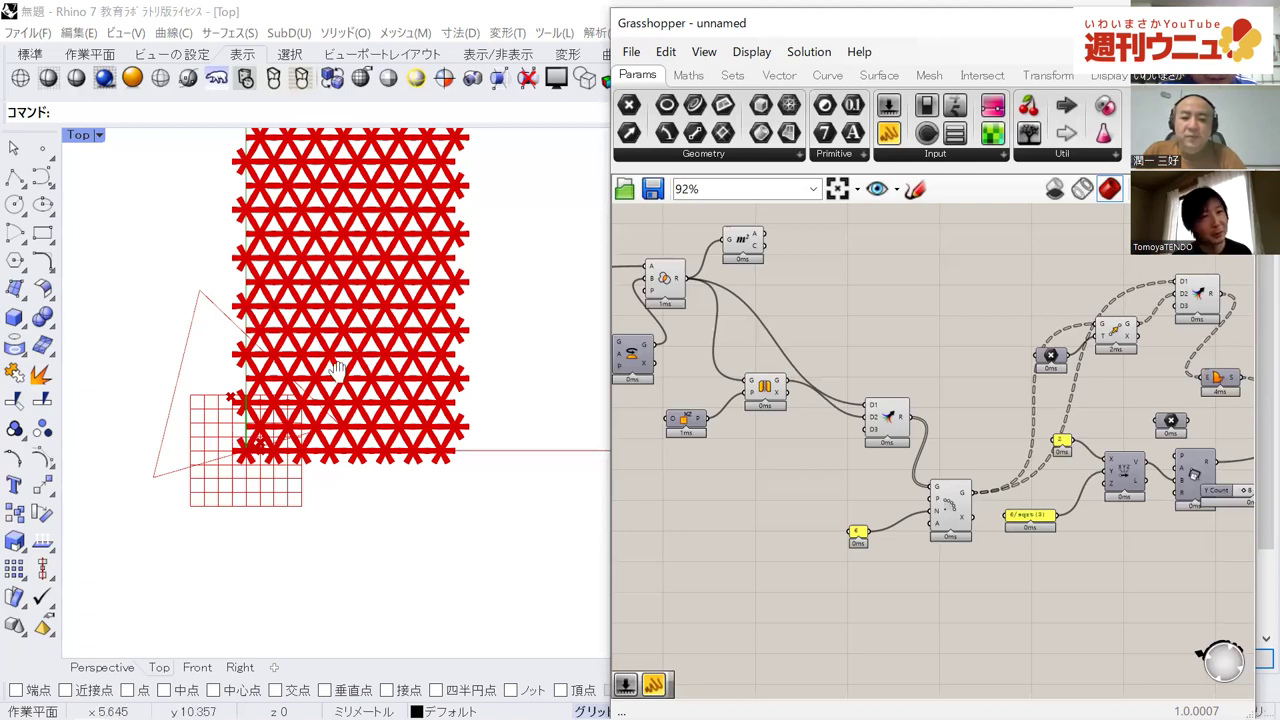
{"action": "right_click_drag", "start_coordinate": [332, 300], "coordinate": [329, 351]}
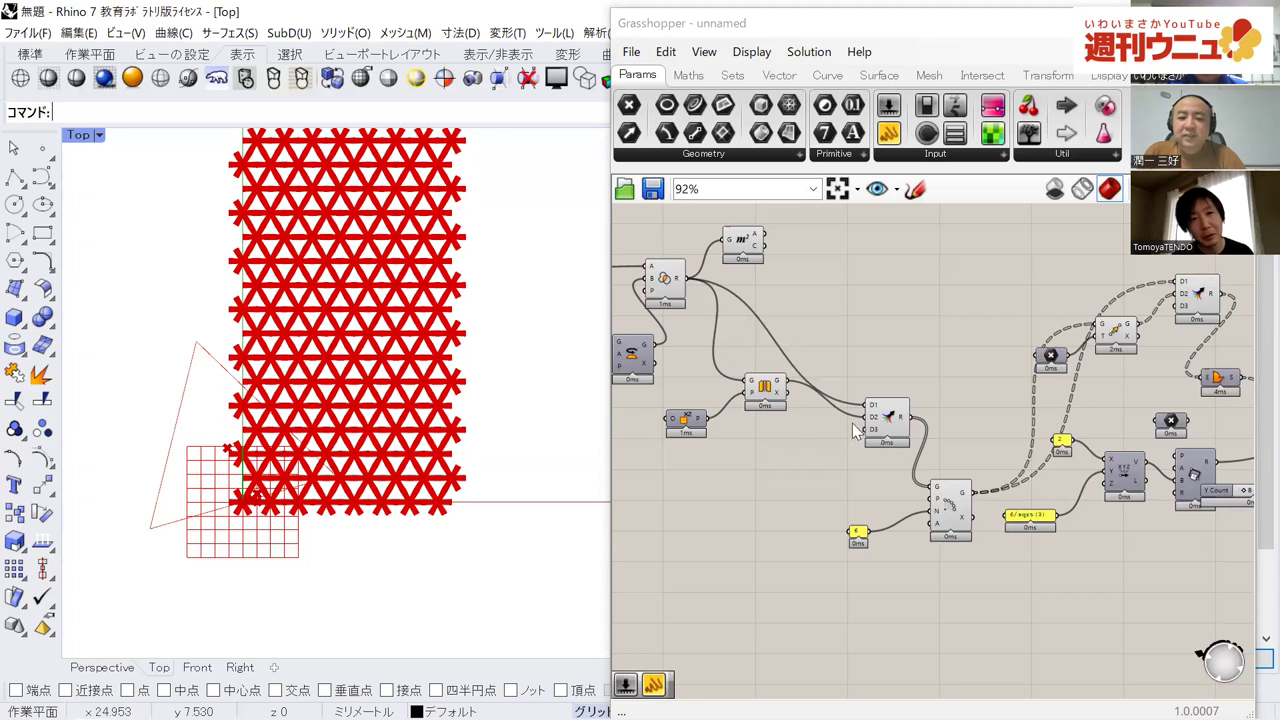
{"action": "right_click_drag", "start_coordinate": [834, 434], "coordinate": [956, 487]}
{"action": "right_click_drag", "start_coordinate": [780, 272], "coordinate": [812, 279]}
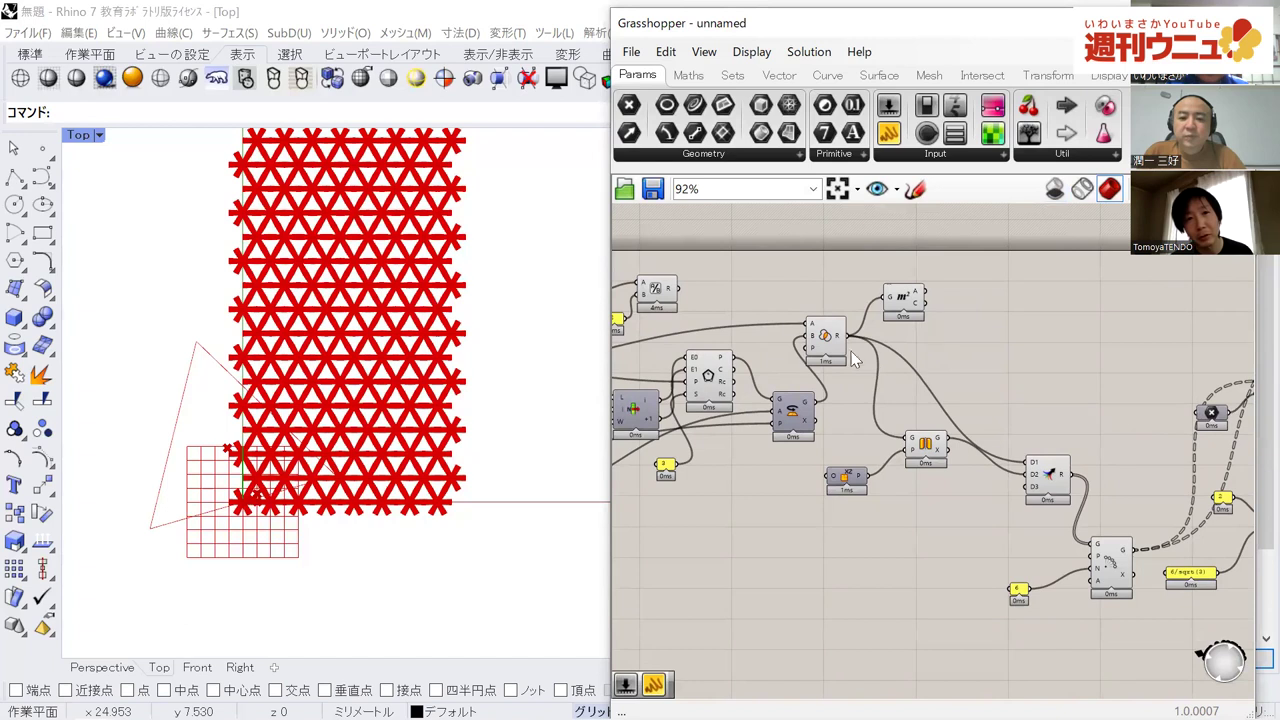
{"action": "mouse_move", "coordinate": [843, 340]}
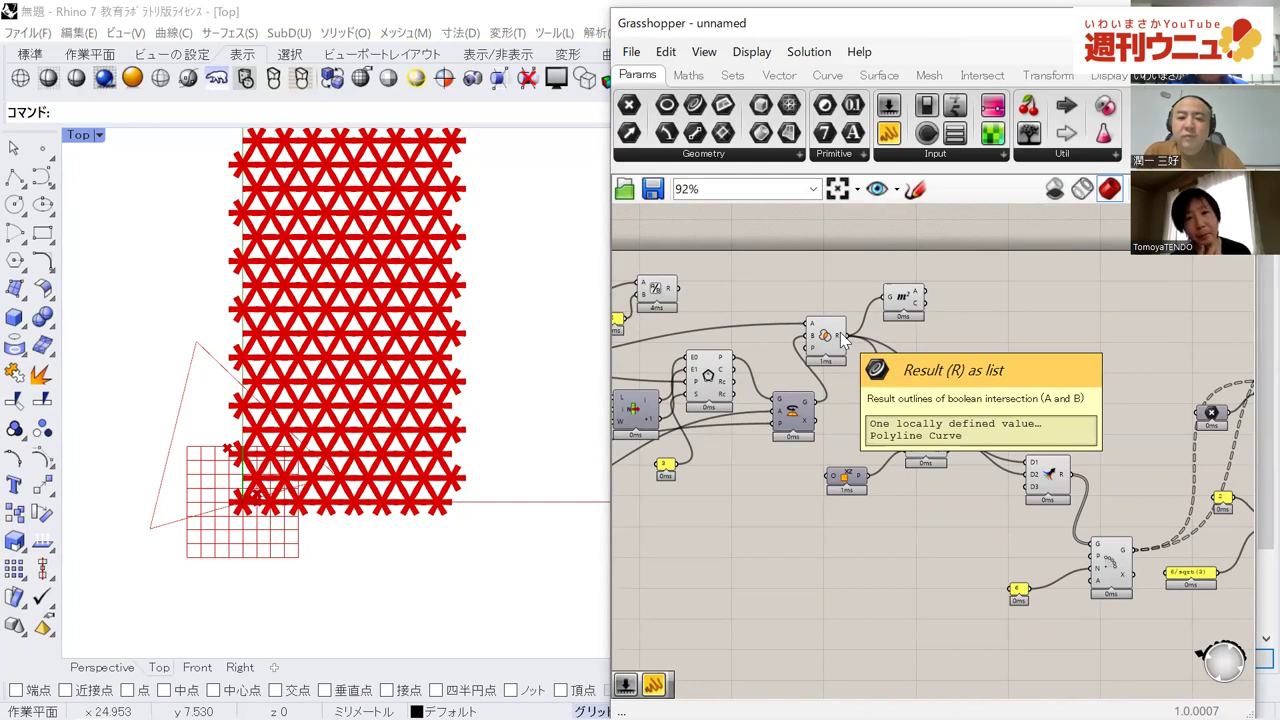
{"action": "right_click_drag", "start_coordinate": [738, 360], "coordinate": [1205, 437]}
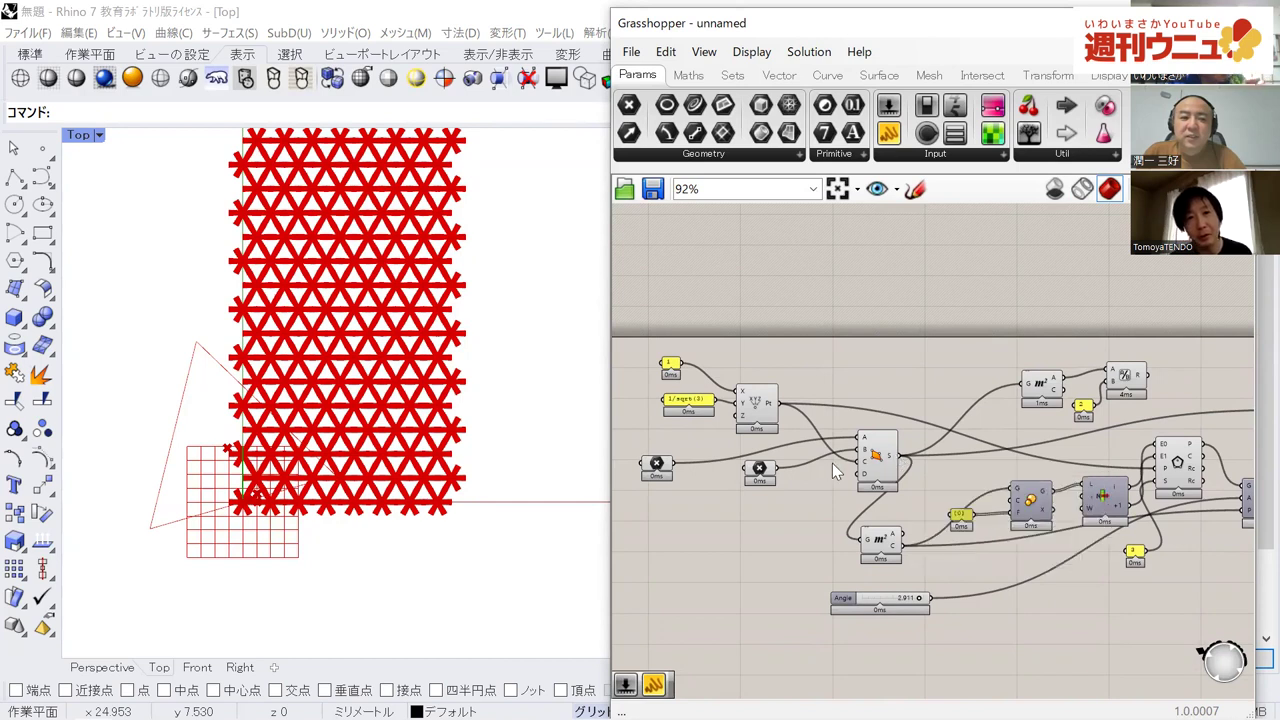
{"action": "mouse_move", "coordinate": [868, 468]}
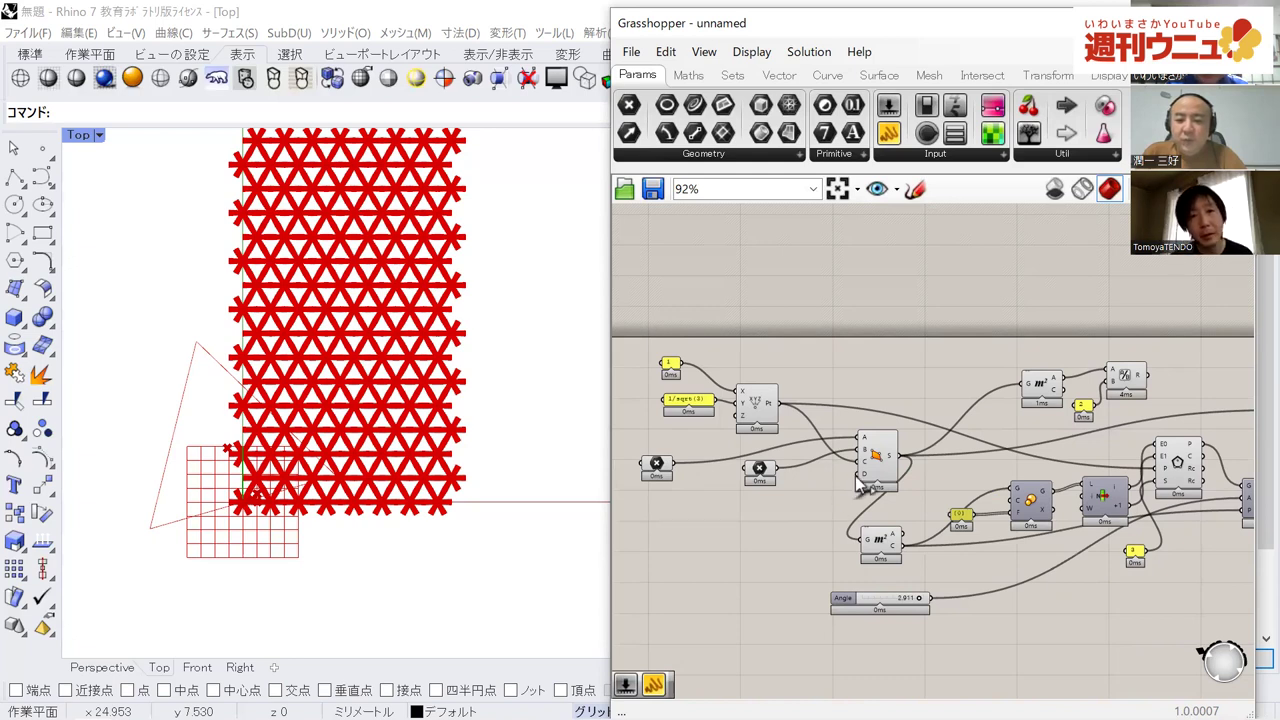
{"action": "scroll", "coordinate": [858, 483], "scroll_direction": "up", "scroll_amount": 2}
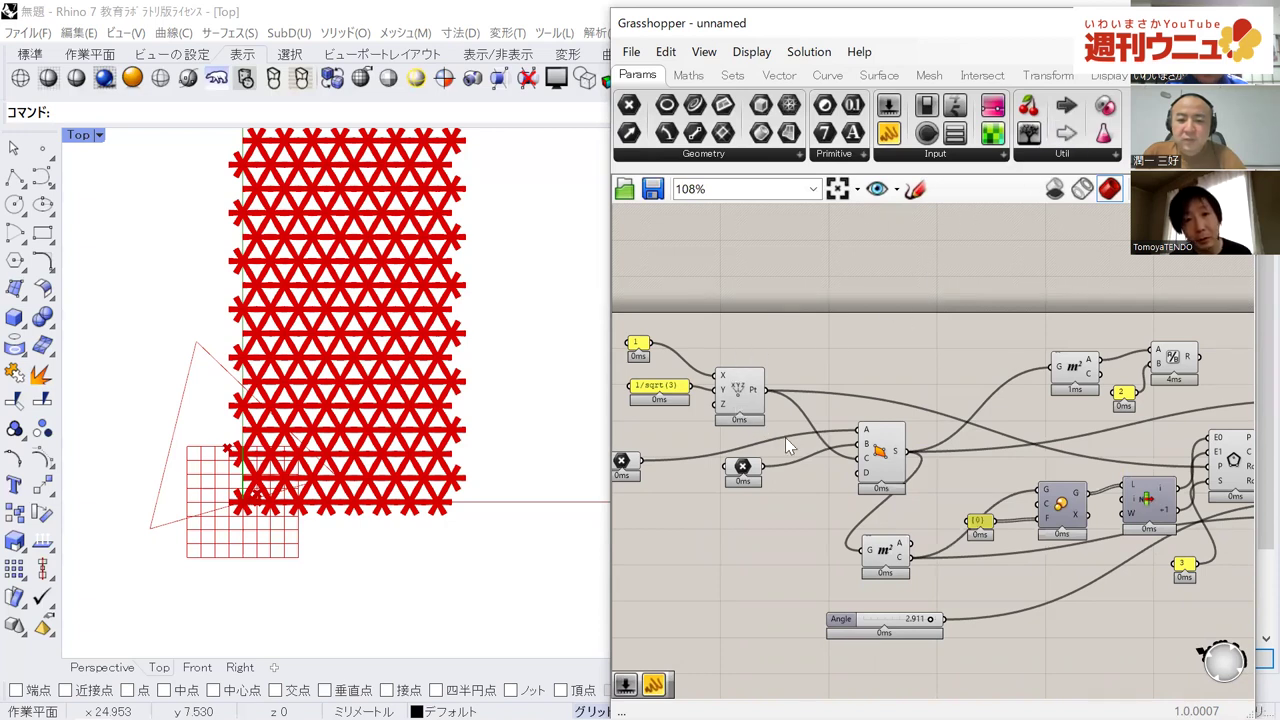
{"action": "right_click_drag", "start_coordinate": [730, 417], "coordinate": [760, 417]}
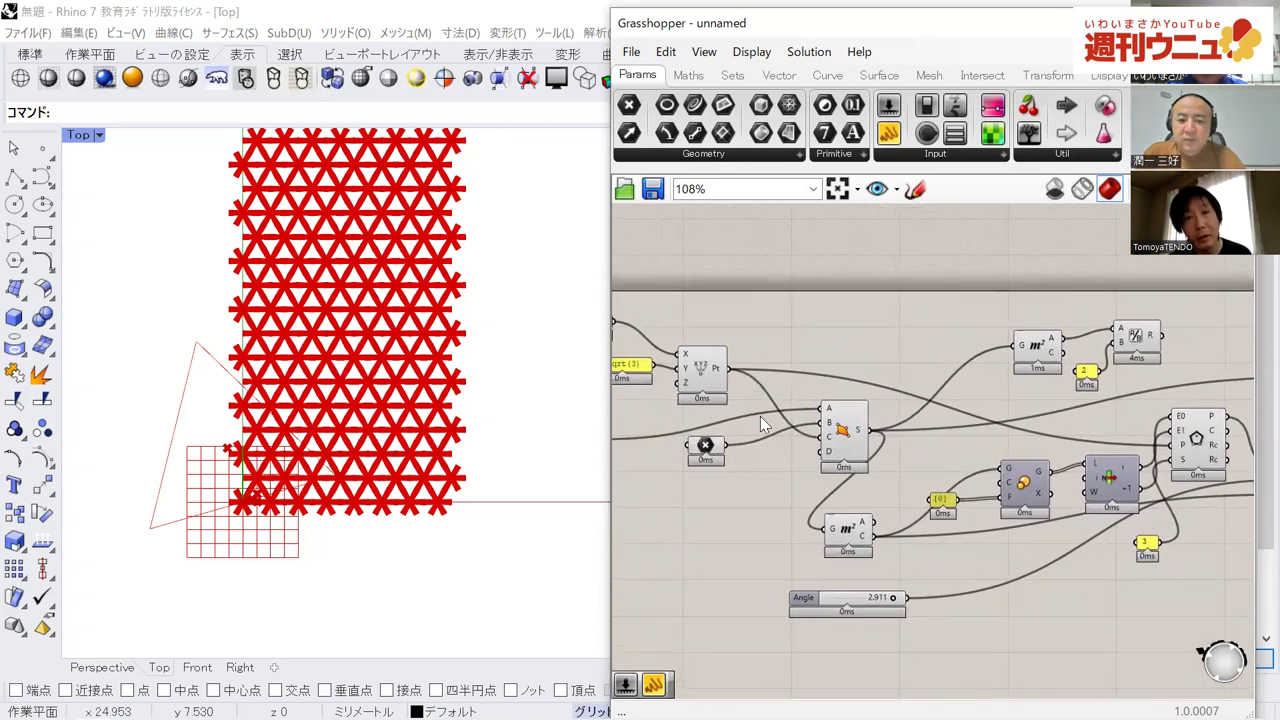
Browse the Transform and Maths component categories, and show the list of script components such as C#, GhPython and VB.
{"action": "left_click", "coordinate": [1021, 80]}
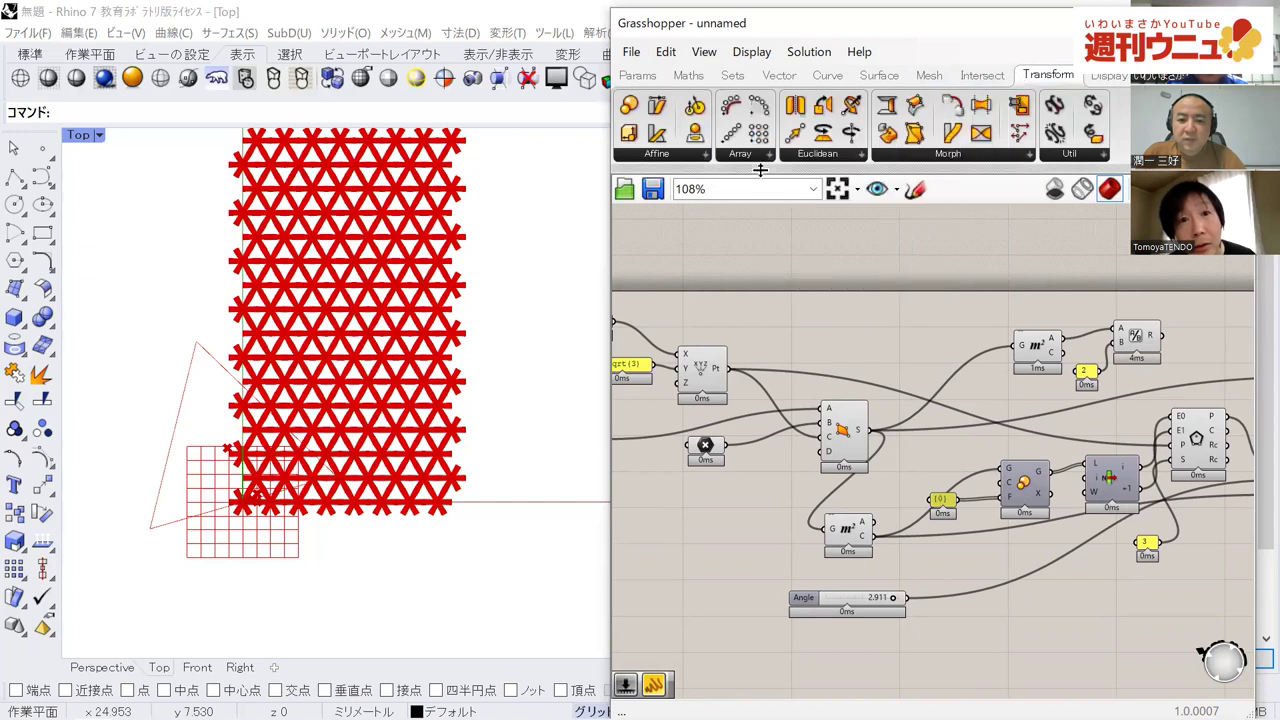
{"action": "left_click", "coordinate": [695, 78]}
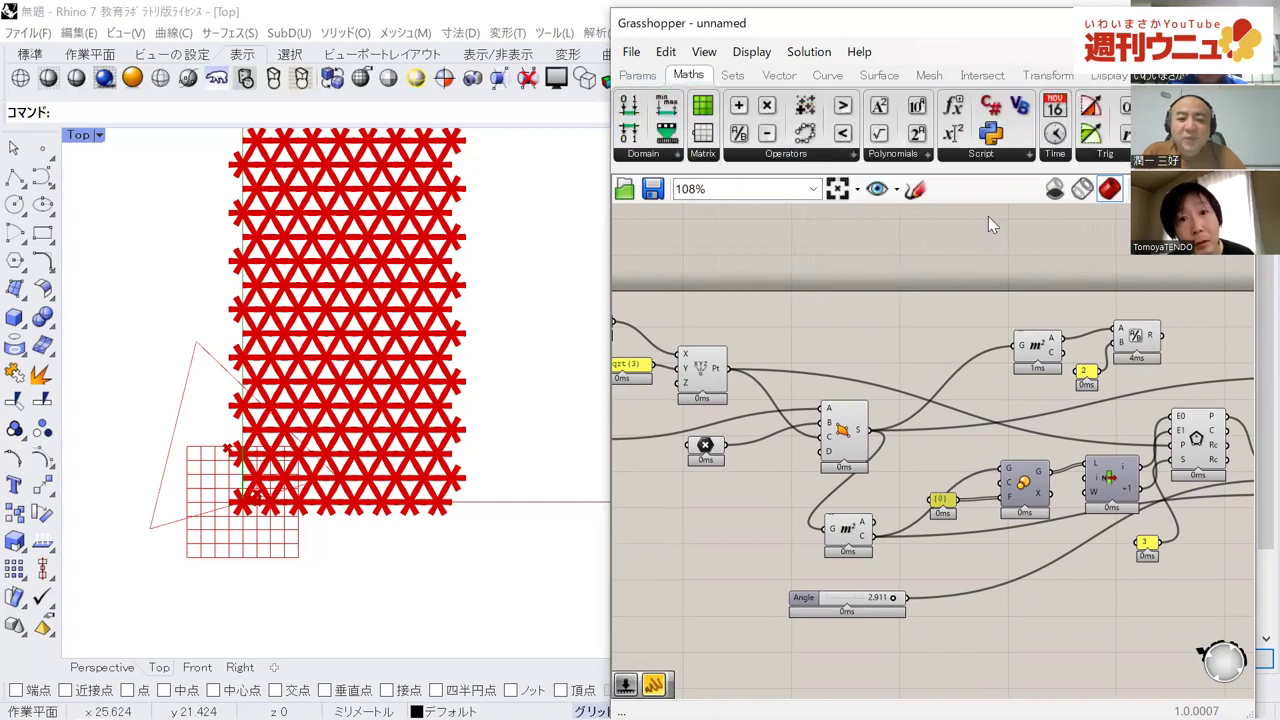
{"action": "left_click", "coordinate": [966, 157]}
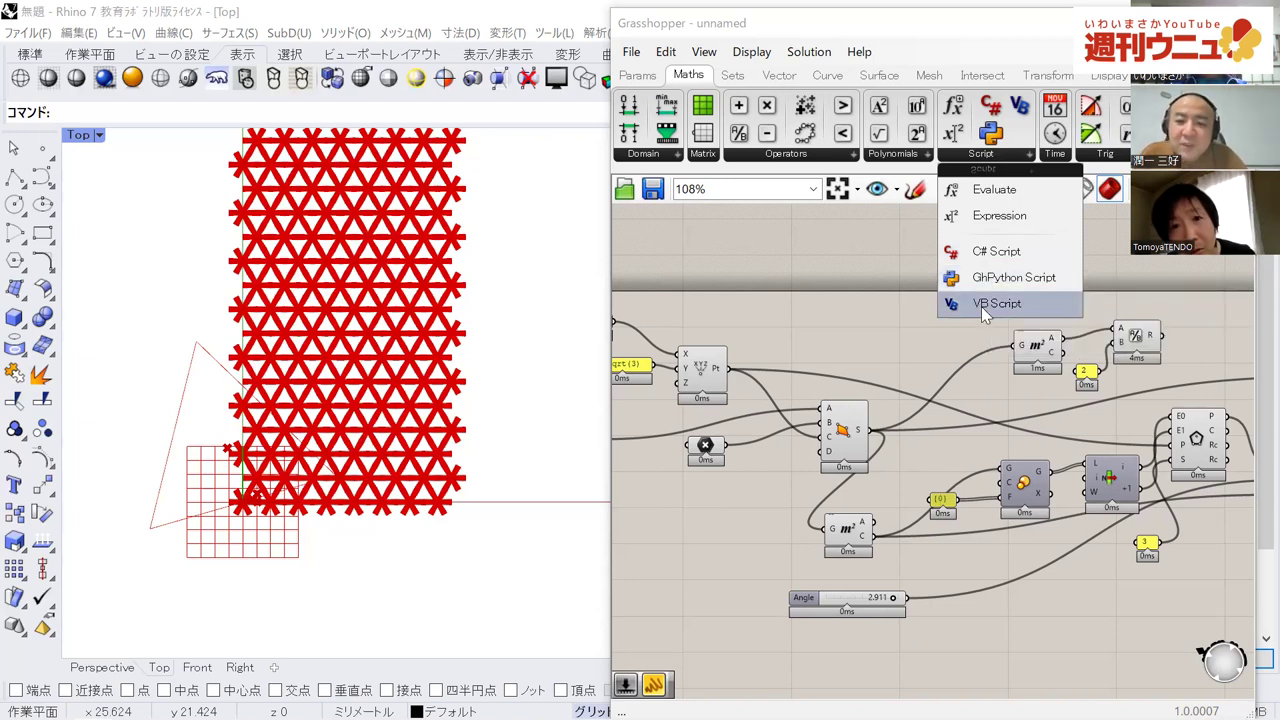
{"action": "left_click", "coordinate": [869, 316]}
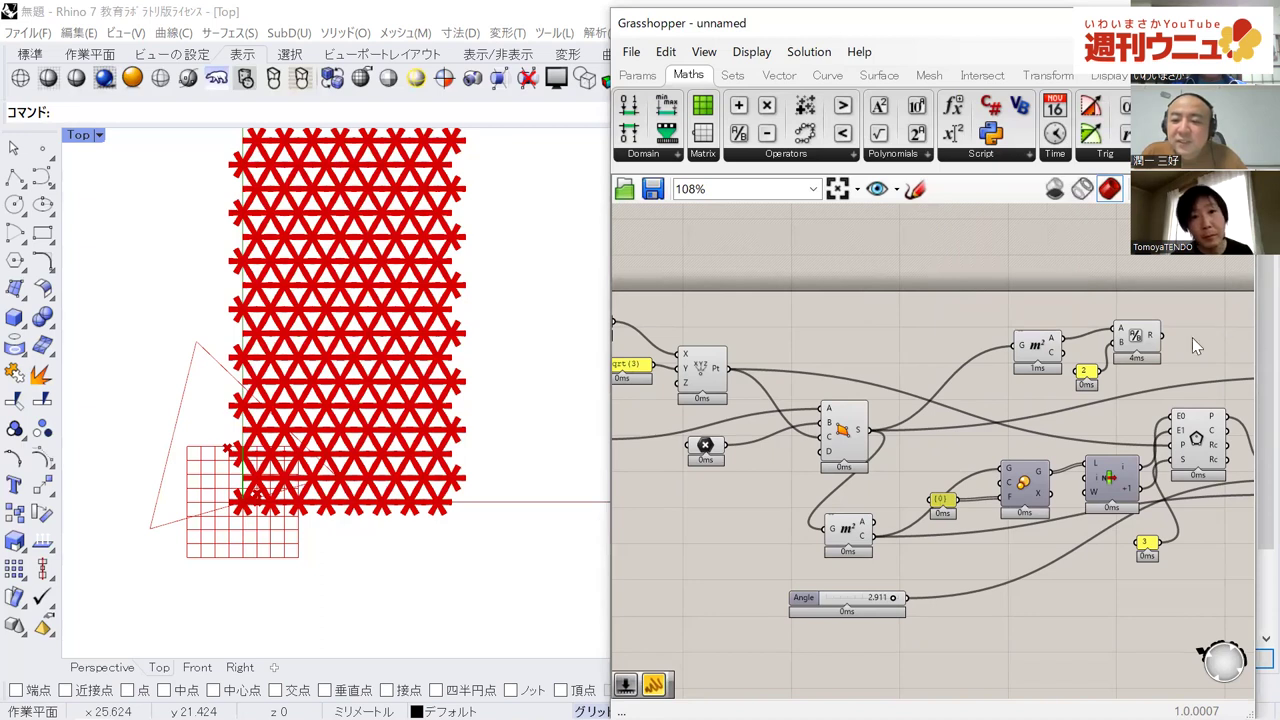
Shift the Polygon Edge component slightly down and right on the canvas, between the list item and Rotate components.
{"action": "right_click_drag", "start_coordinate": [768, 335], "coordinate": [860, 331]}
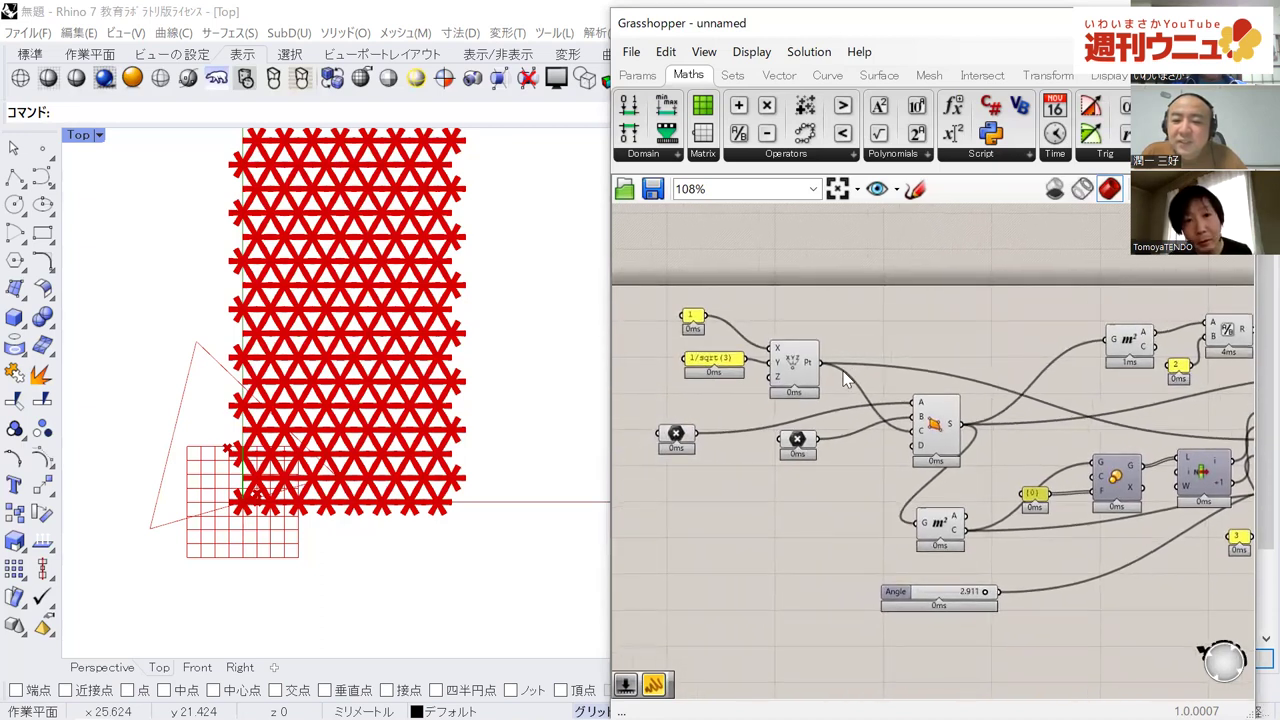
{"action": "right_click_drag", "start_coordinate": [869, 510], "coordinate": [667, 492]}
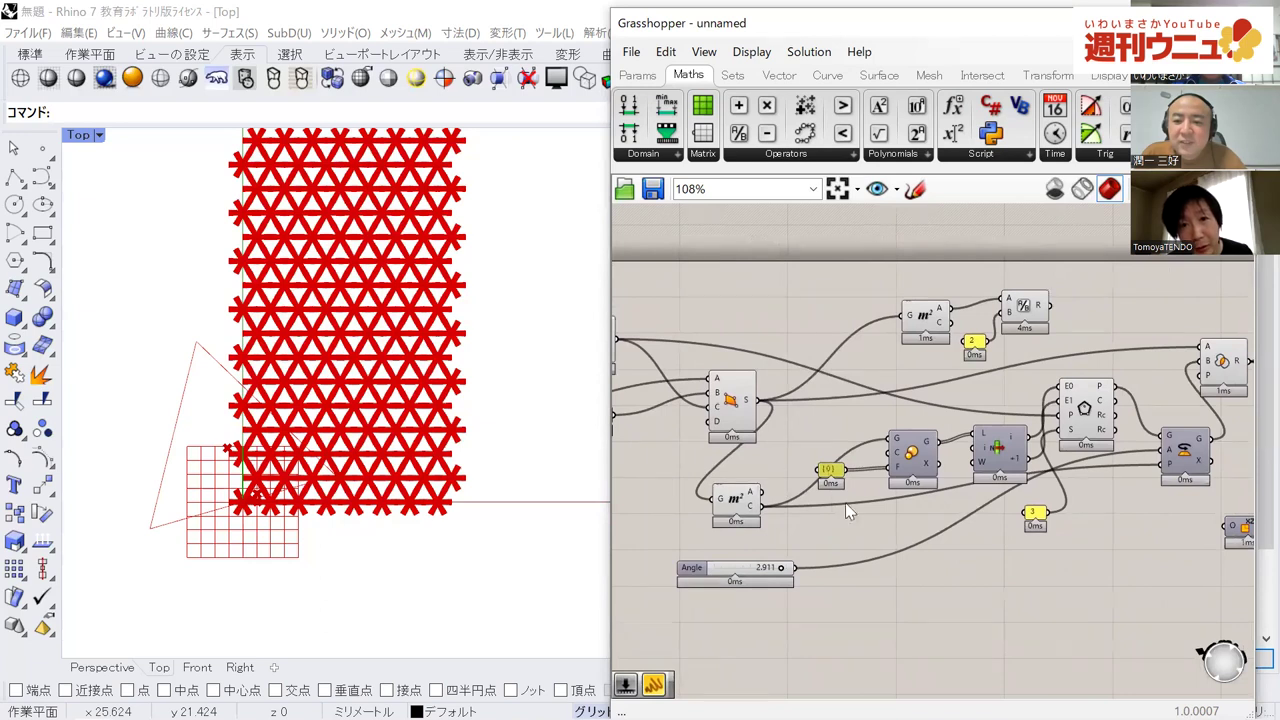
{"action": "right_click_drag", "start_coordinate": [949, 578], "coordinate": [904, 561]}
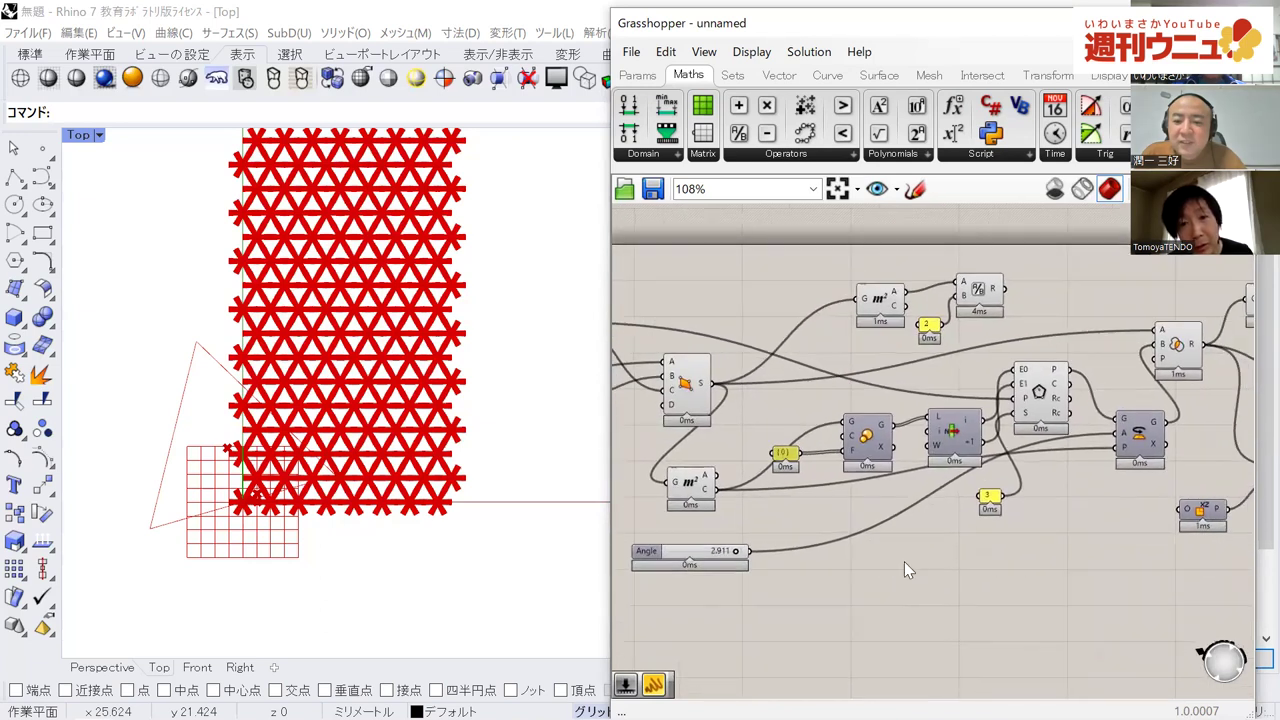
{"action": "left_click_drag", "start_coordinate": [1047, 413], "coordinate": [1062, 431]}
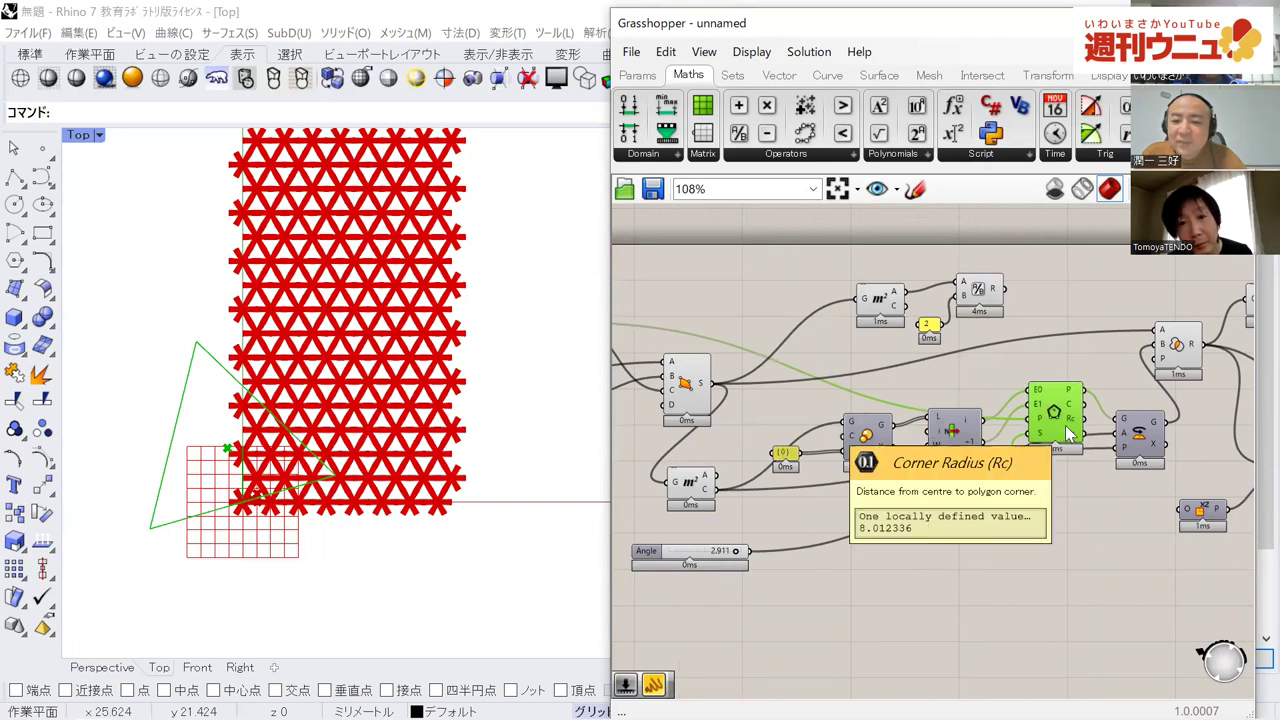
{"action": "left_click", "coordinate": [1044, 520]}
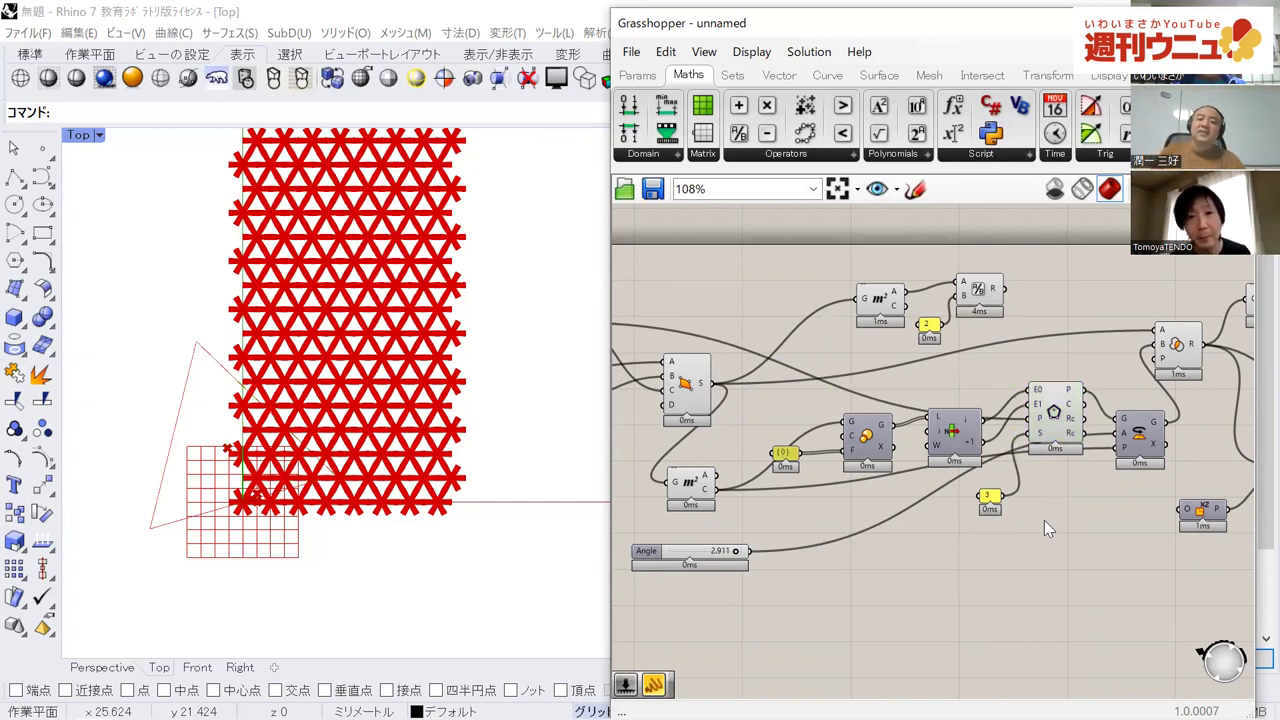
Review the definition from the region intersection back to the Angle slider, and examine the tiled star pattern up close in the Top view.
{"action": "right_click_drag", "start_coordinate": [1056, 512], "coordinate": [883, 503]}
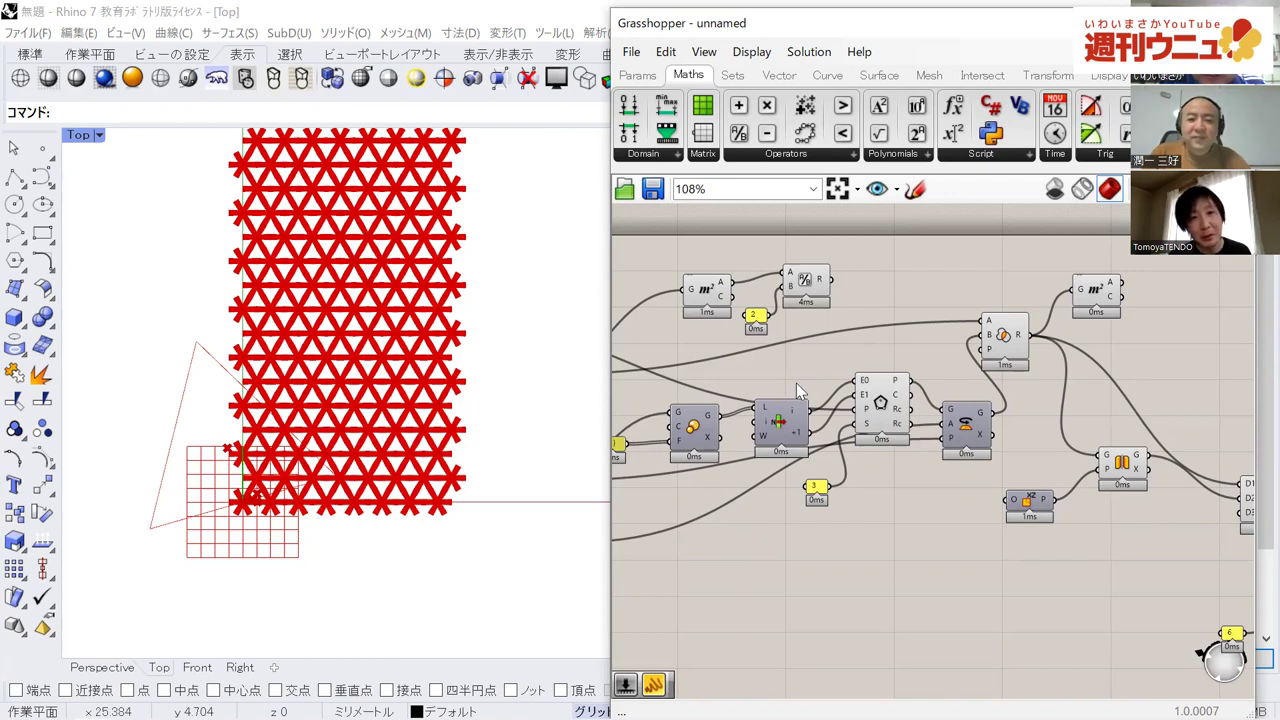
{"action": "right_click_drag", "start_coordinate": [812, 376], "coordinate": [927, 351]}
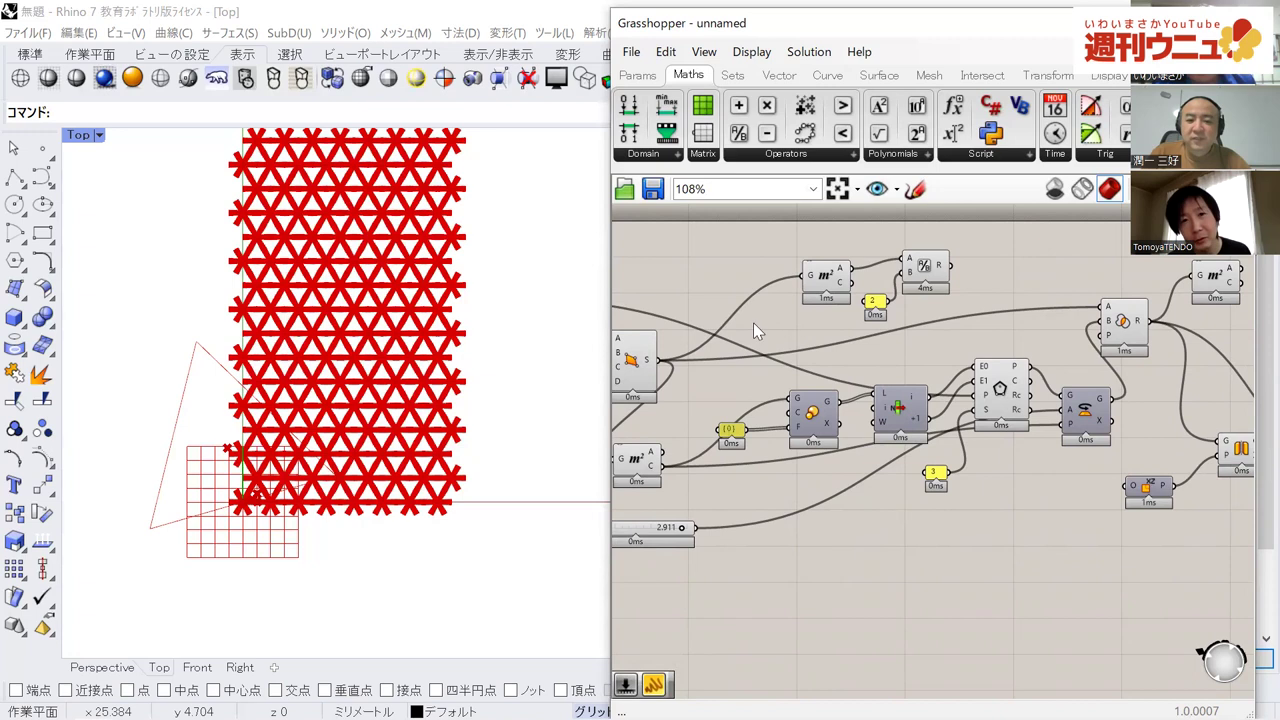
{"action": "right_click_drag", "start_coordinate": [752, 324], "coordinate": [904, 322]}
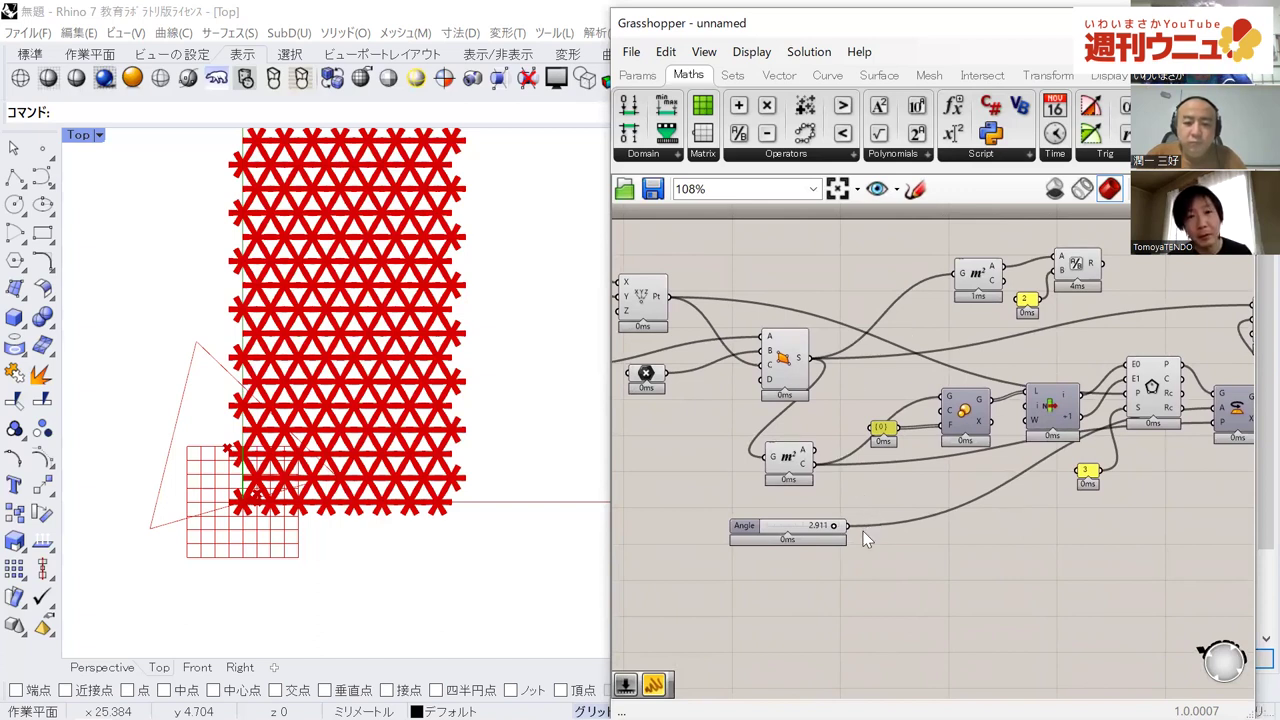
{"action": "scroll", "coordinate": [866, 540], "scroll_direction": "up", "scroll_amount": 1}
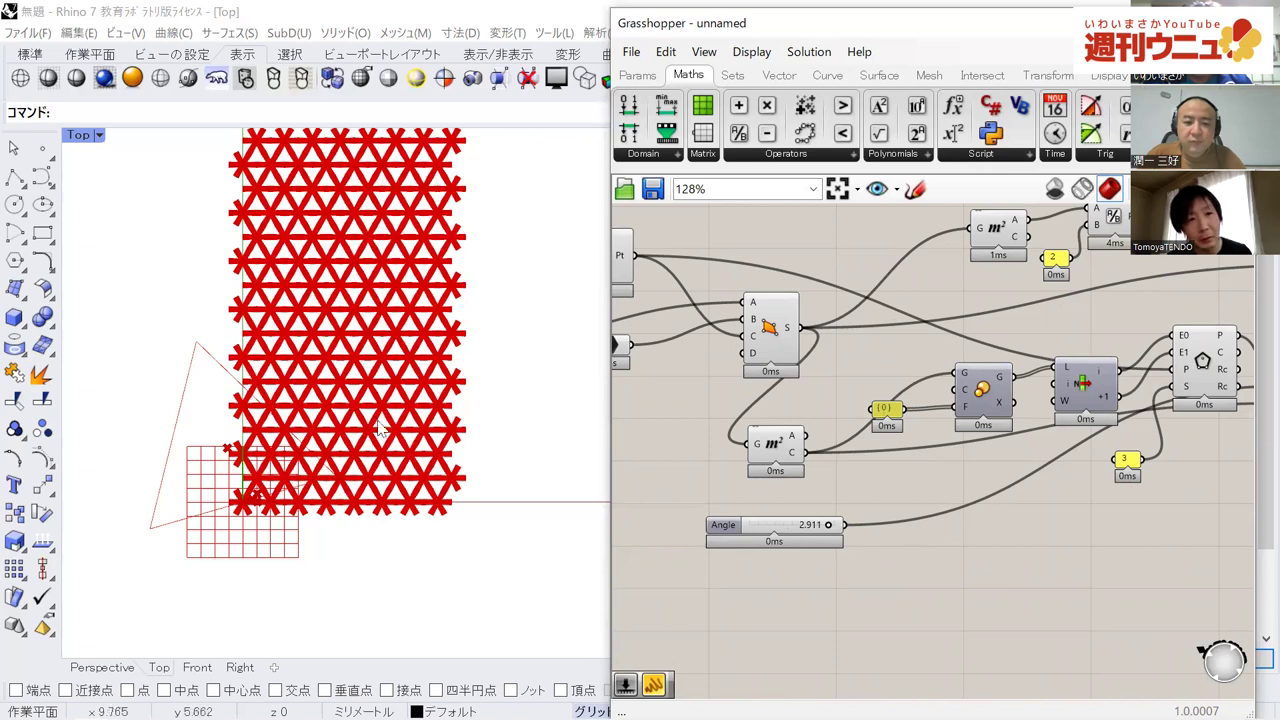
{"action": "scroll", "coordinate": [370, 418], "scroll_direction": "up", "scroll_amount": 5}
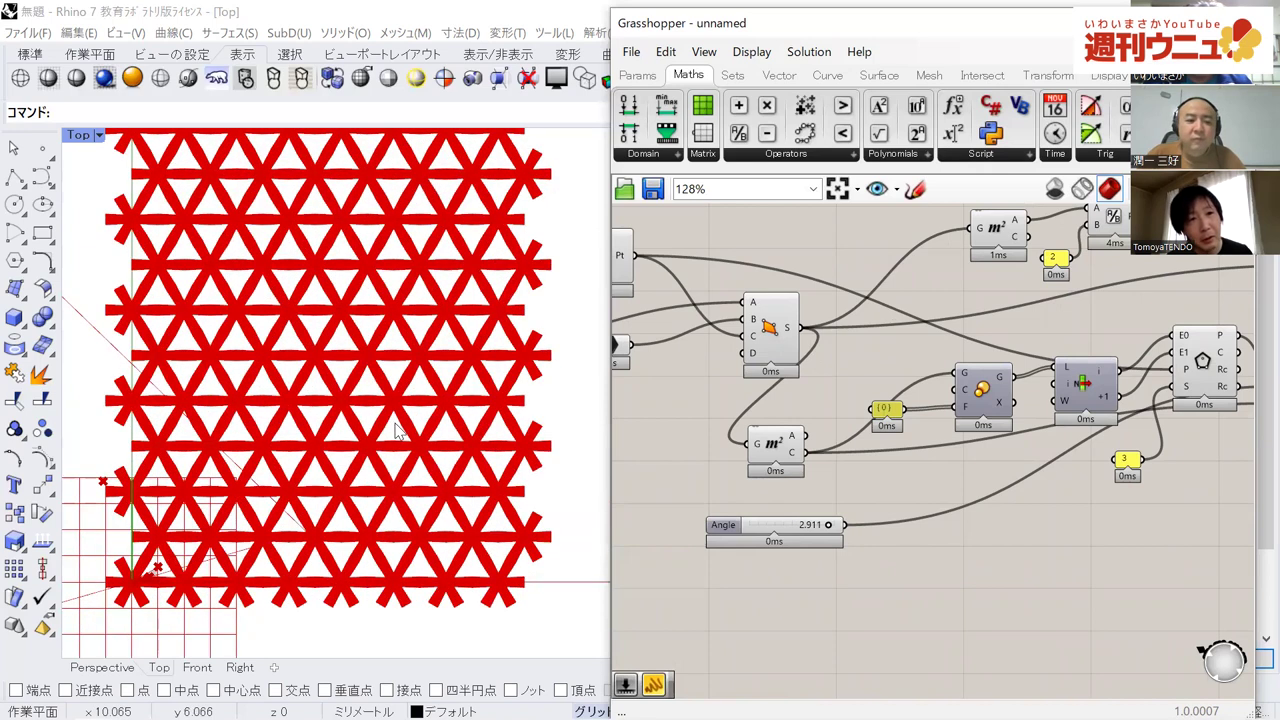
{"action": "scroll", "coordinate": [397, 430], "scroll_direction": "up", "scroll_amount": 2}
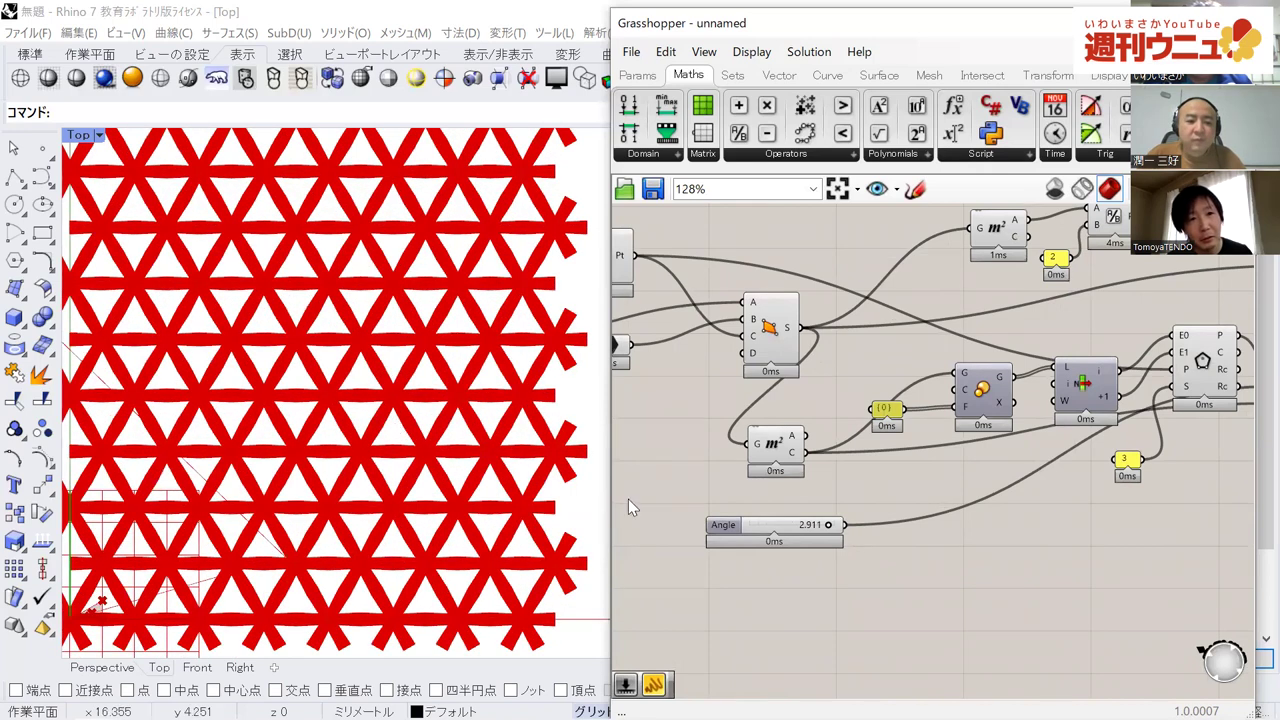